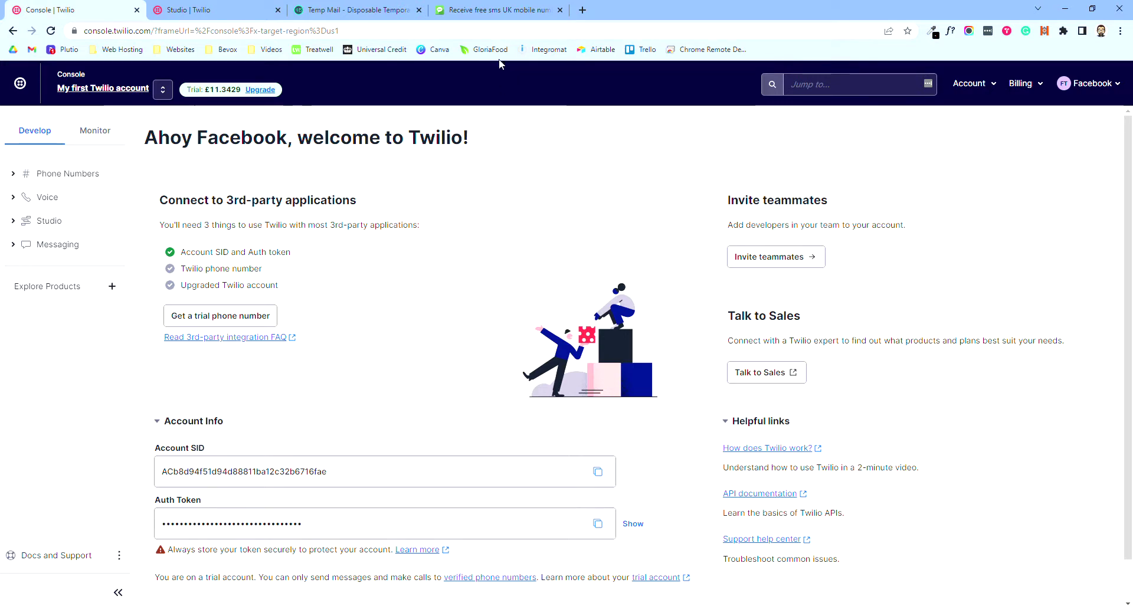
Review the temporary email site and the temporary UK phone number site, and return to the Twilio console
{"action": "left_click", "coordinate": [362, 13]}
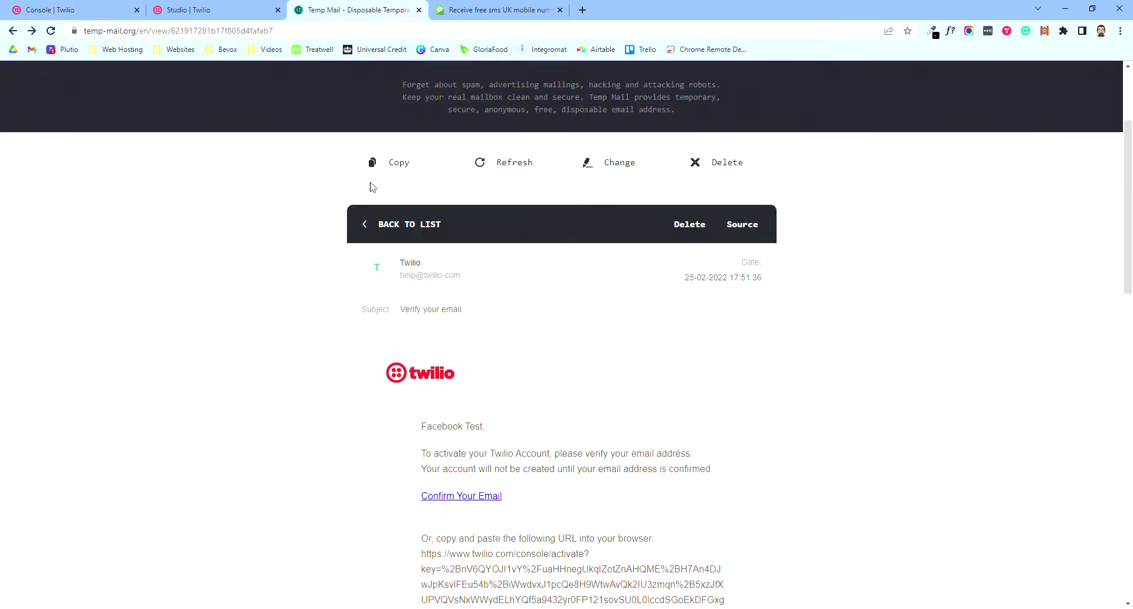
{"action": "scroll", "coordinate": [372, 187], "scroll_direction": "up", "scroll_amount": 3}
{"action": "left_click", "coordinate": [118, 31]}
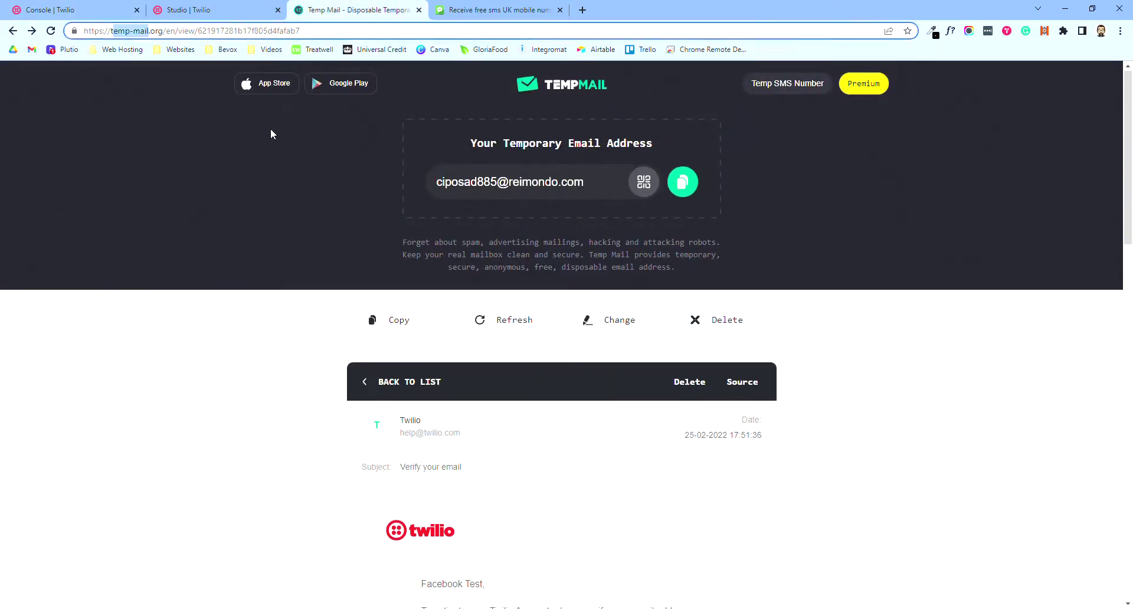
{"action": "key", "text": "ctrl+Tab"}
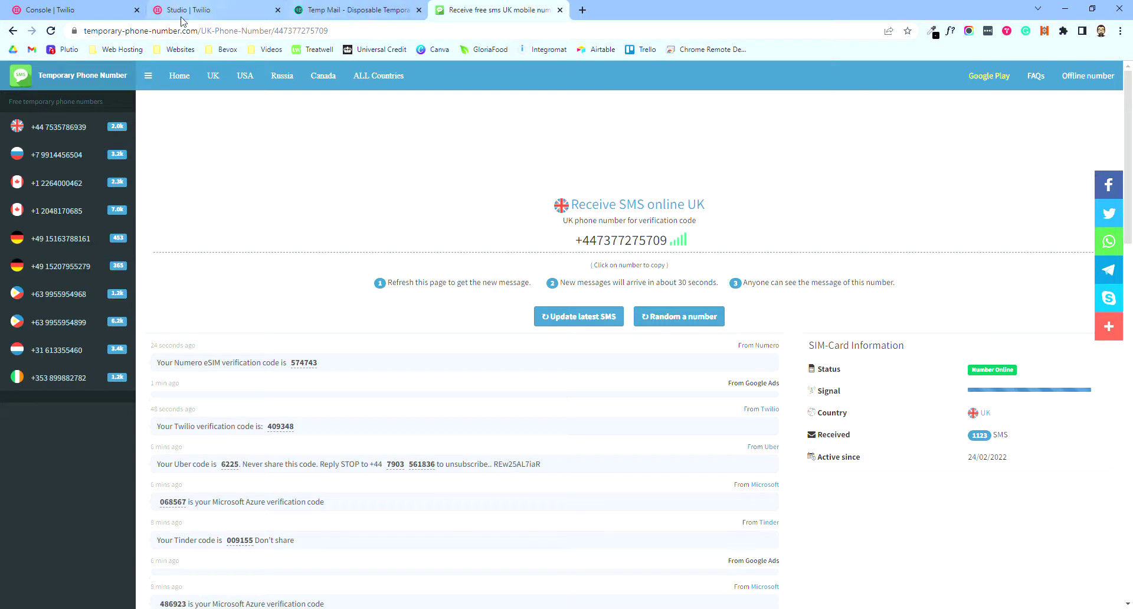
{"action": "left_click", "coordinate": [65, 10]}
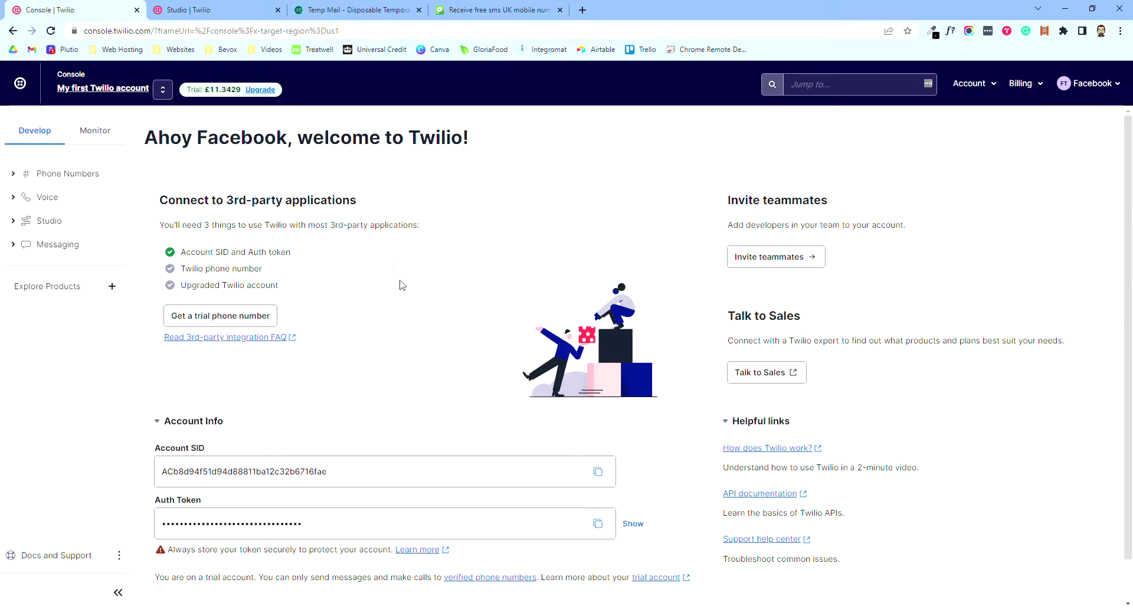
Get a trial phone number for the Twilio account and copy the number from the account info
{"action": "left_click", "coordinate": [250, 318]}
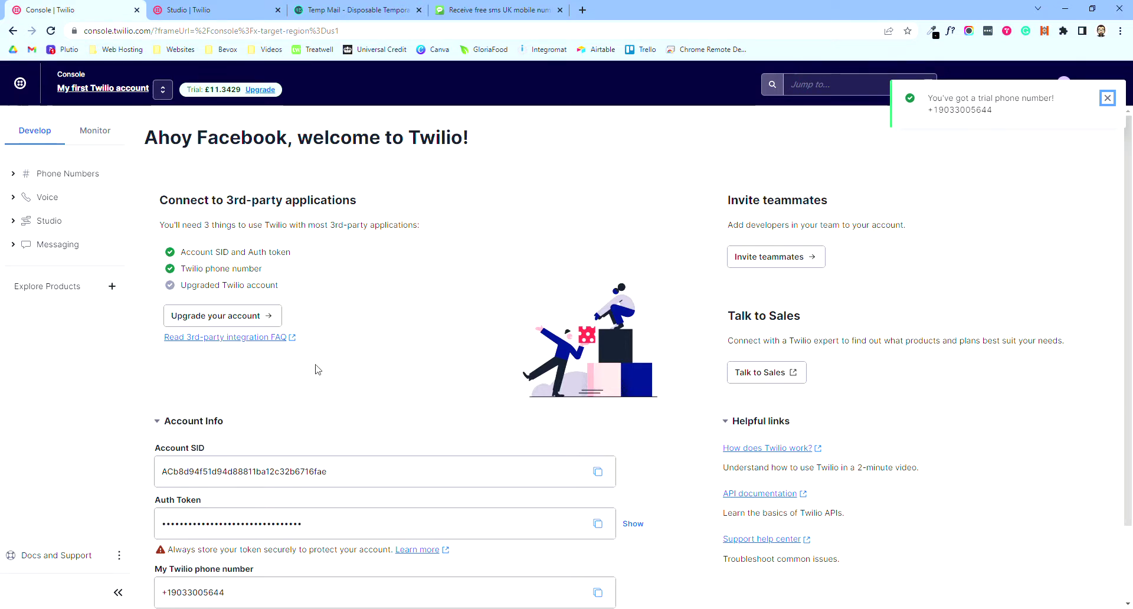
{"action": "scroll", "coordinate": [295, 461], "scroll_direction": "down", "scroll_amount": 2}
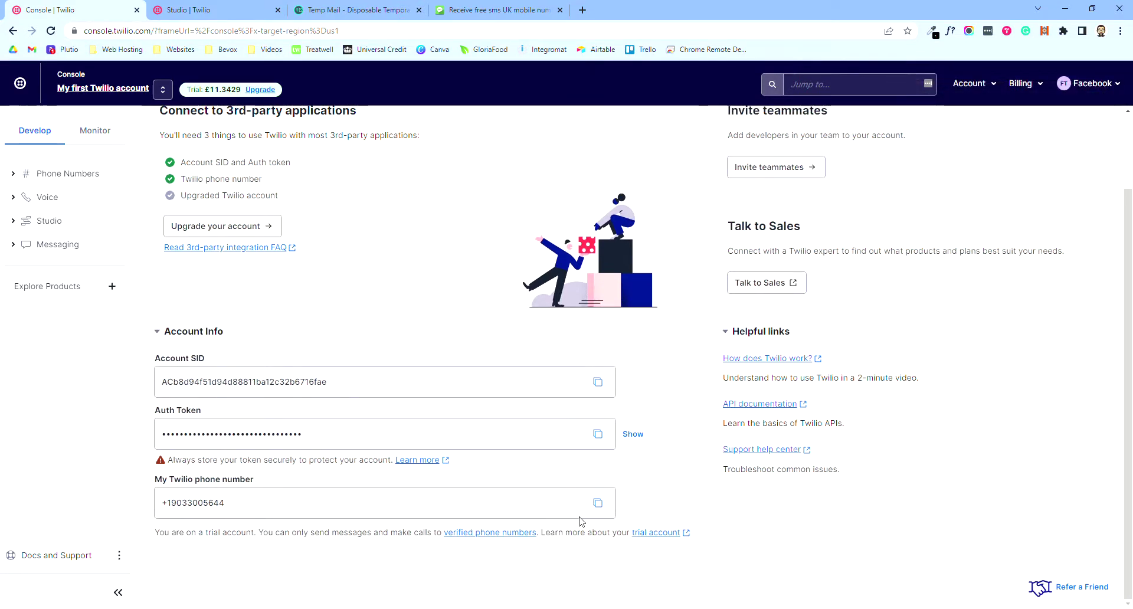
{"action": "left_click", "coordinate": [597, 504]}
{"action": "scroll", "coordinate": [287, 307], "scroll_direction": "up", "scroll_amount": 2}
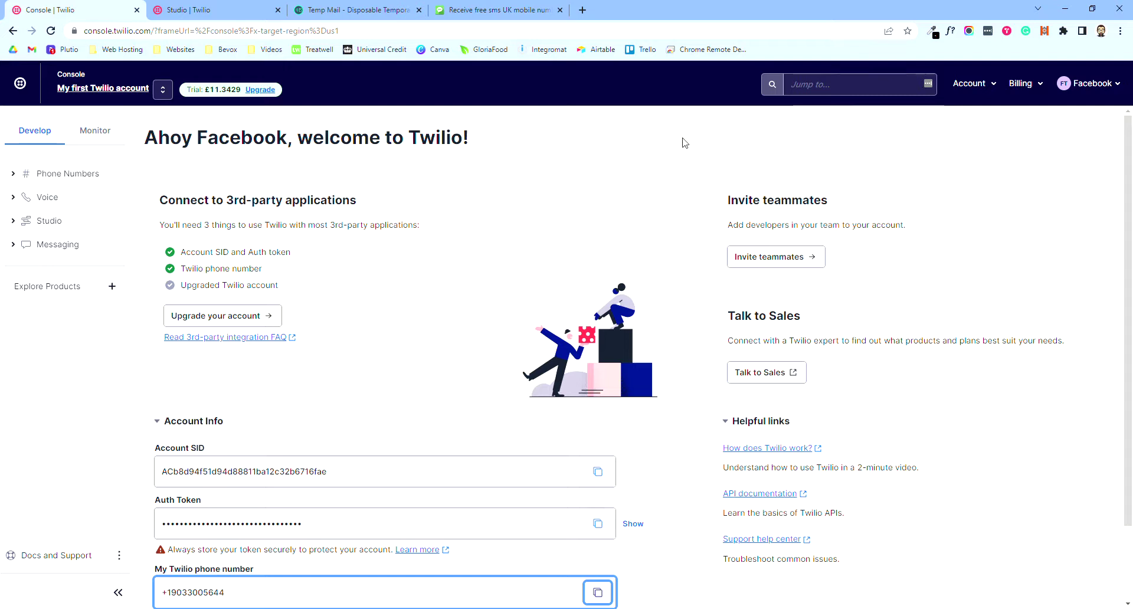
Search the console for "twim" and open the TwiML Bins page
{"action": "left_click", "coordinate": [814, 84]}
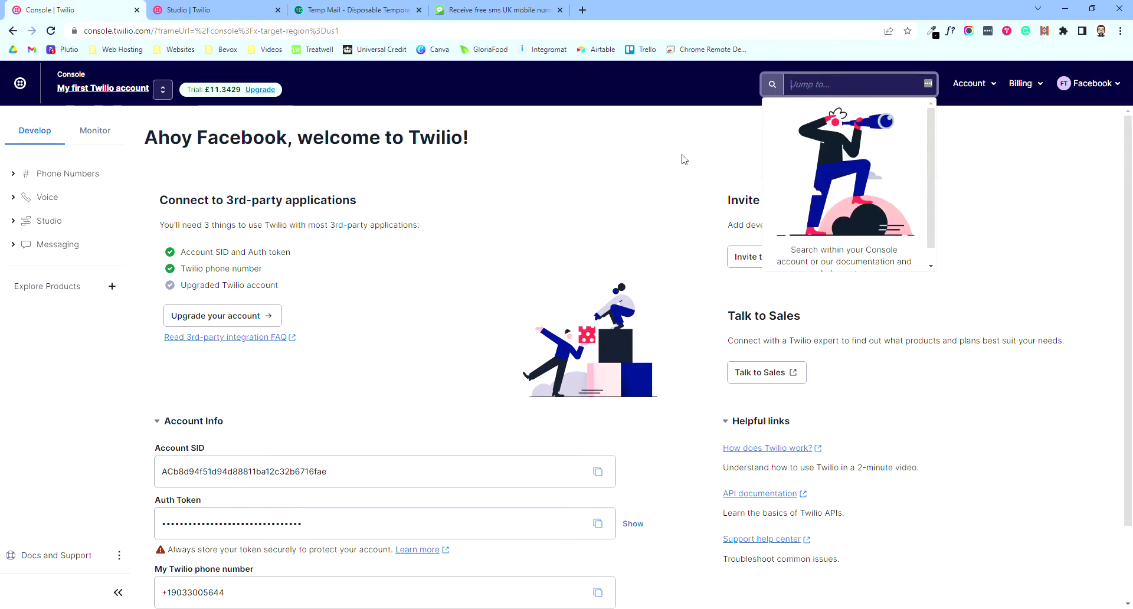
{"action": "type", "text": "twim"}
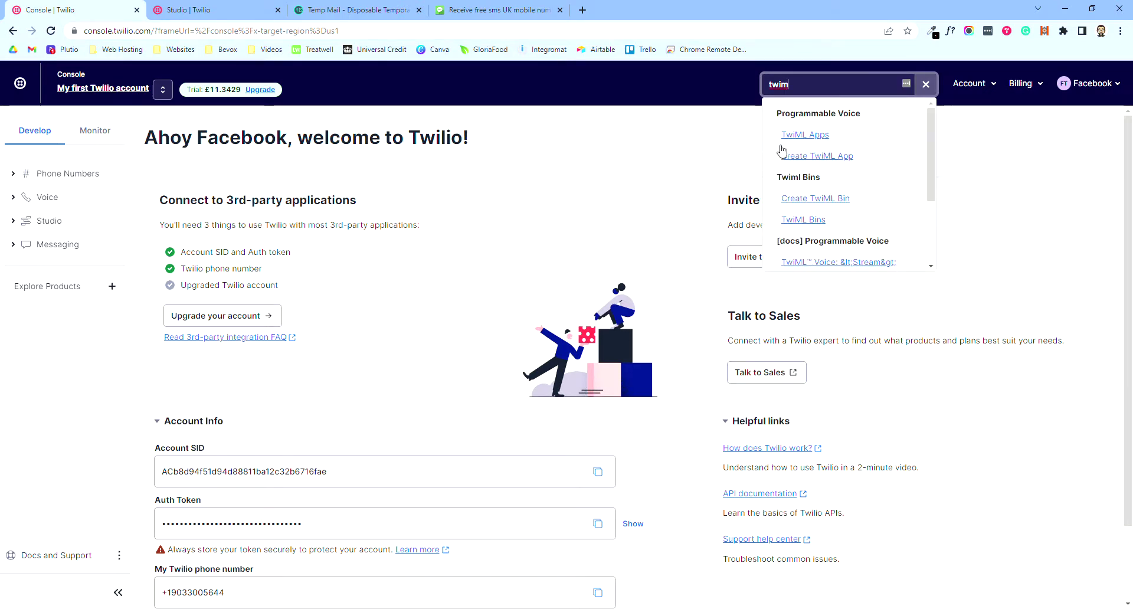
{"action": "left_click", "coordinate": [825, 221]}
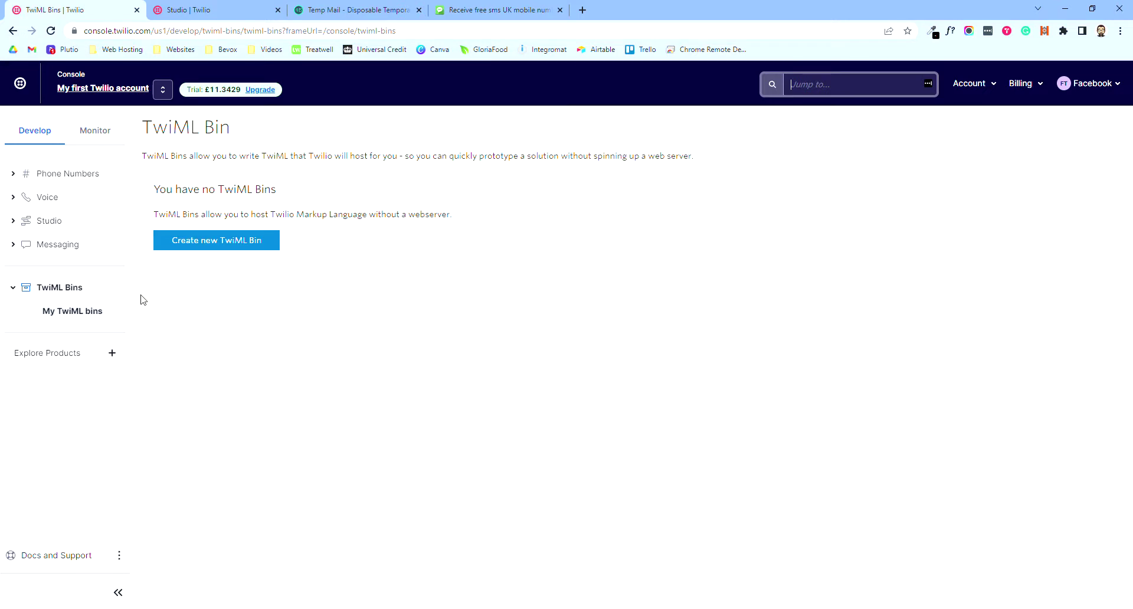
Create a TwiML bin named whisper with a Response saying "This is a free lead from Bay The Web Guy" with loop 1
{"action": "left_click", "coordinate": [228, 243]}
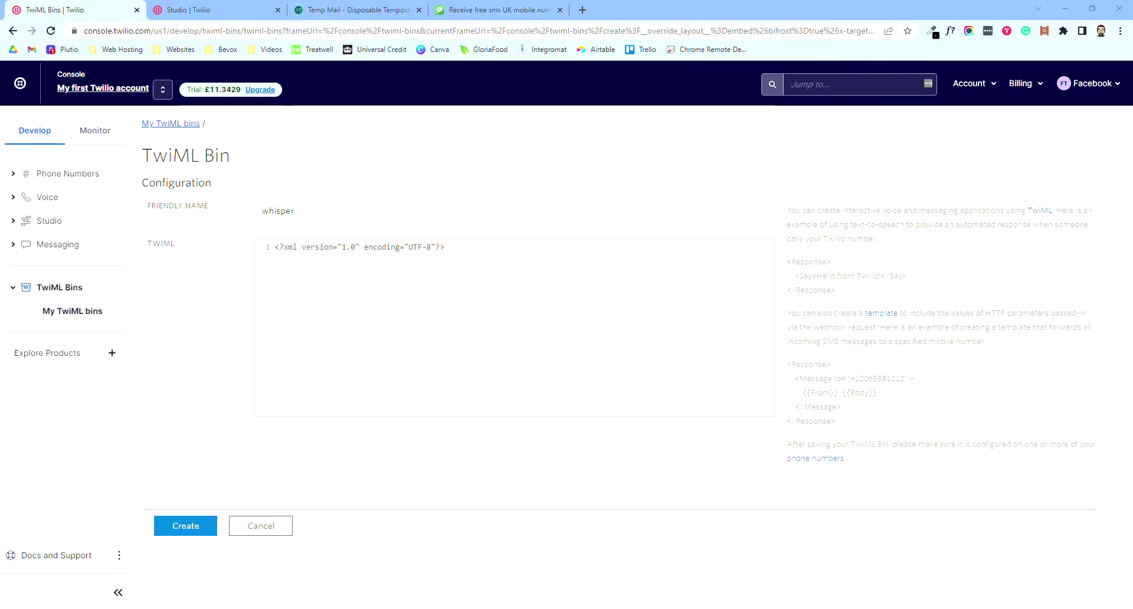
{"action": "left_click", "coordinate": [313, 301]}
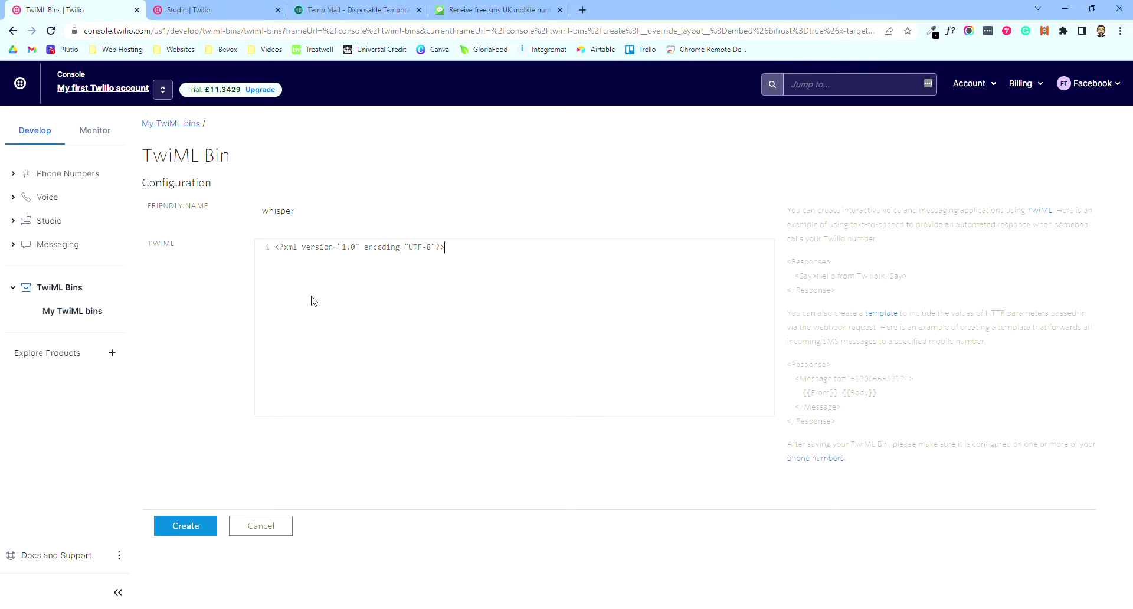
{"action": "key", "text": "Return"}
{"action": "key", "text": "ctrl+v"}
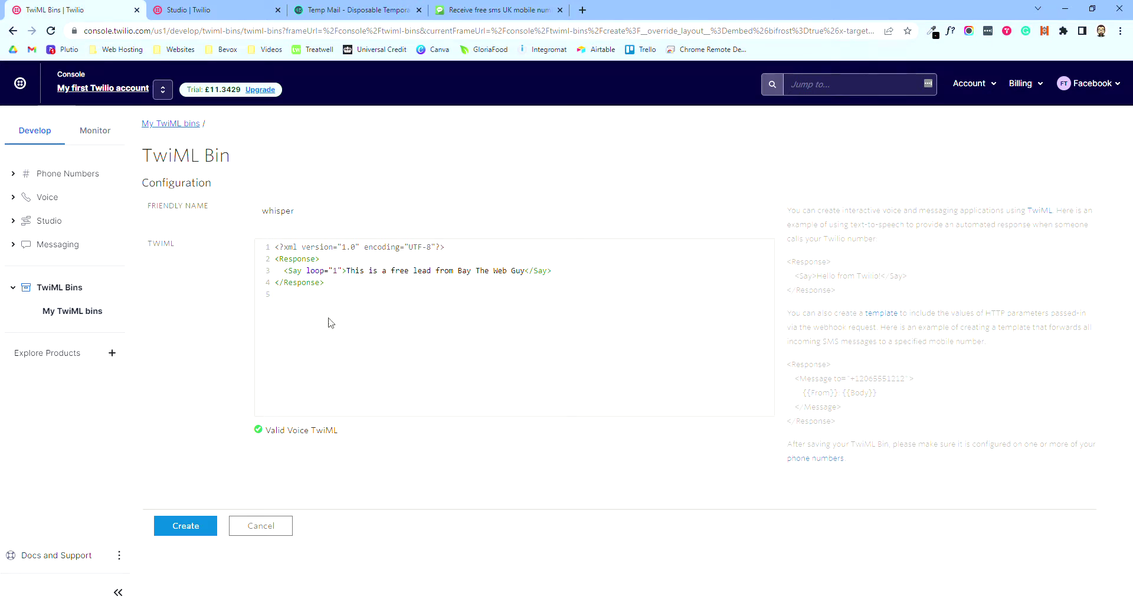
{"action": "left_click", "coordinate": [187, 525]}
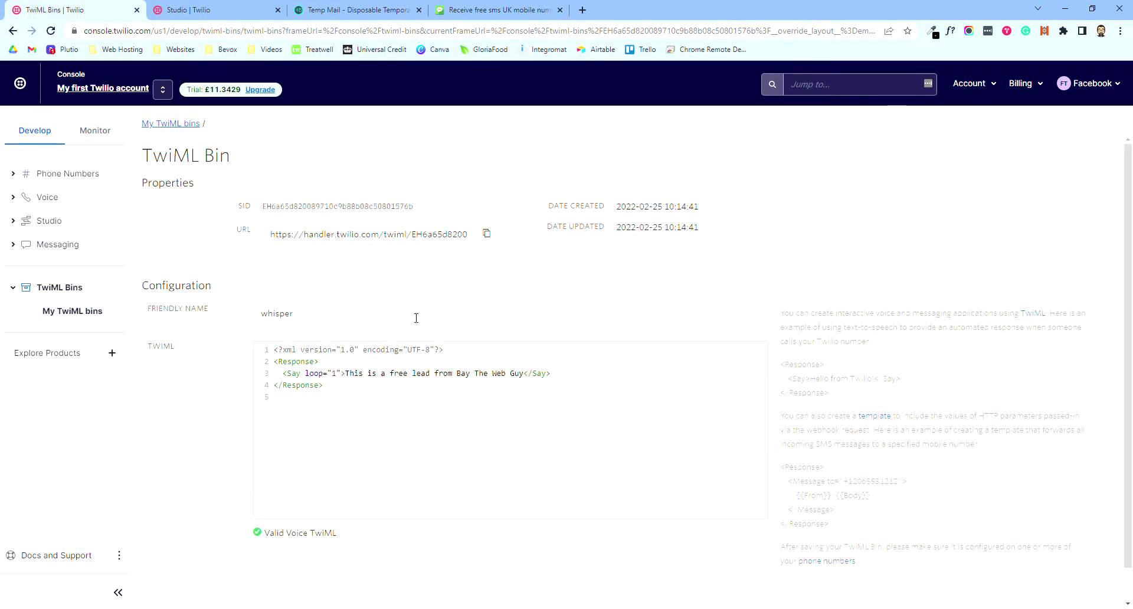
Copy the whisper bin's URL and return to the list of TwiML bins
{"action": "left_click", "coordinate": [487, 234]}
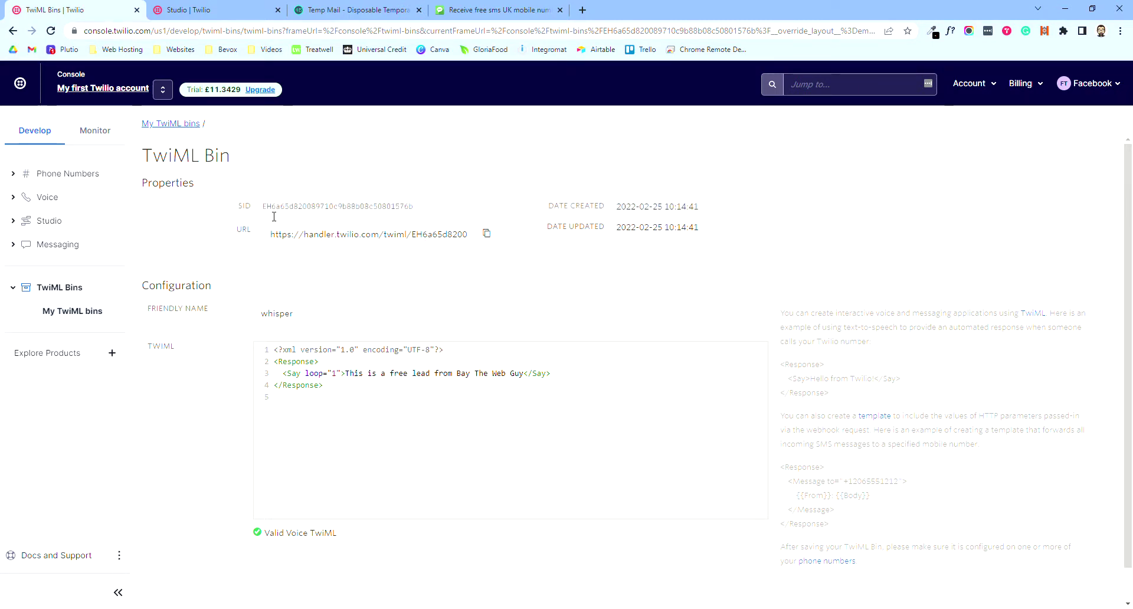
{"action": "left_click", "coordinate": [61, 297]}
{"action": "left_click", "coordinate": [92, 292]}
{"action": "left_click", "coordinate": [72, 311]}
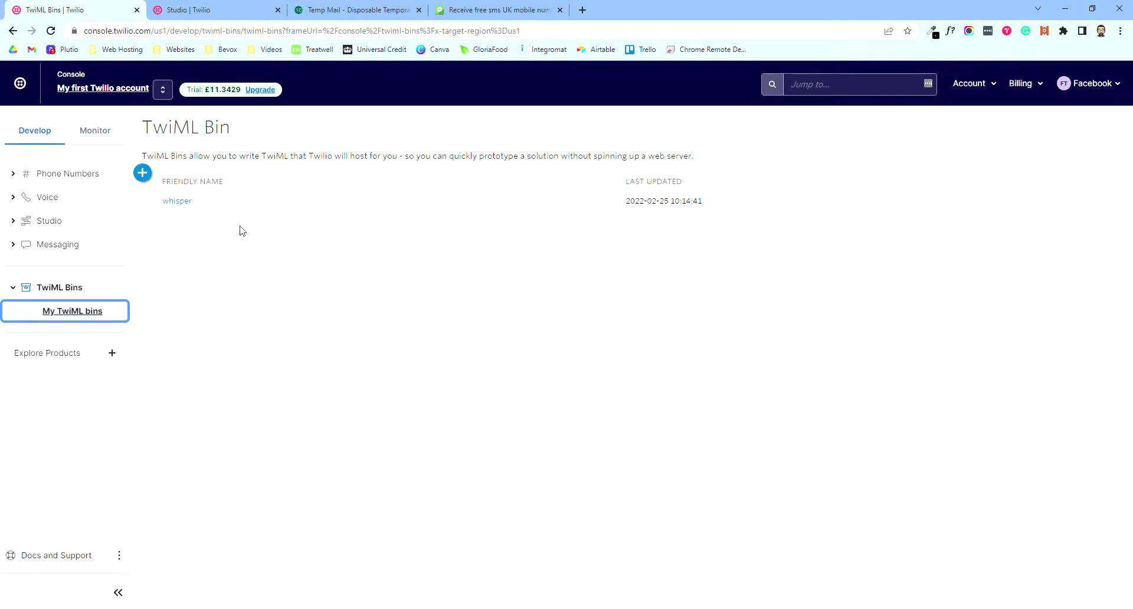
Start a TwiML bin named forwarding and paste Dial code with record-from-answer, ringTone GB, answerOnBridge true and a Number element containing {{number}}
{"action": "left_click", "coordinate": [142, 172]}
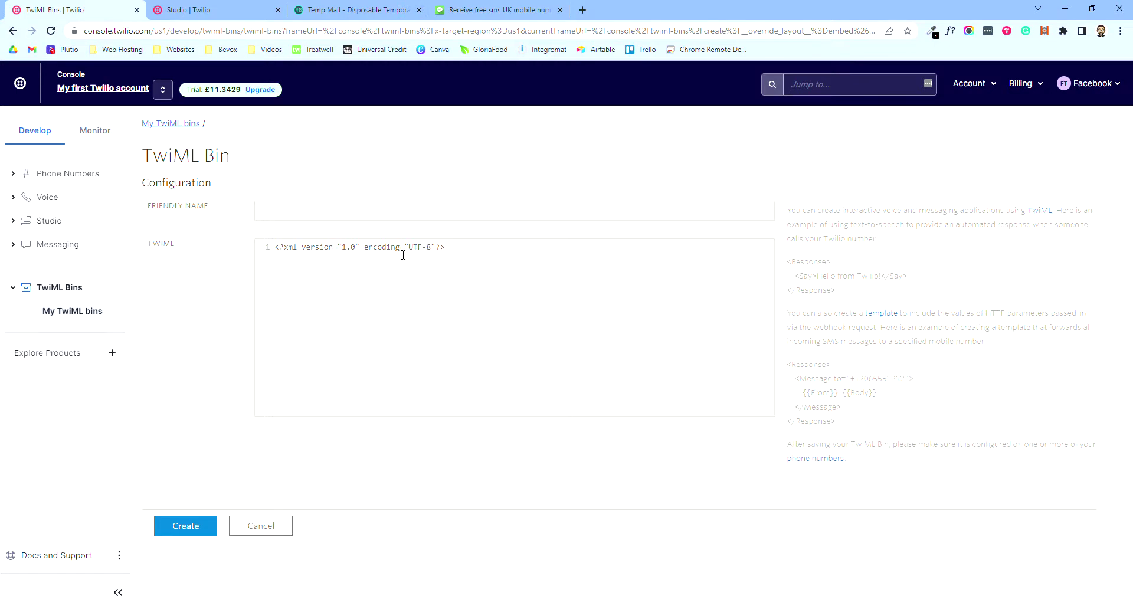
{"action": "type", "text": "forwa"}
{"action": "left_click", "coordinate": [434, 294]}
{"action": "key", "text": "Return"}
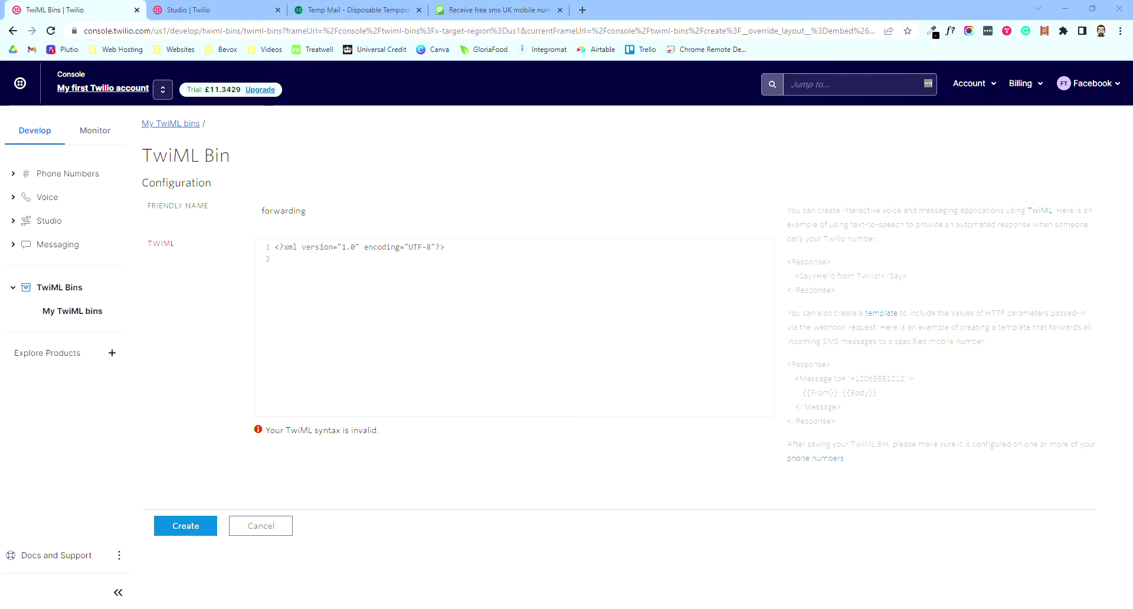
{"action": "key", "text": "ctrl+v"}
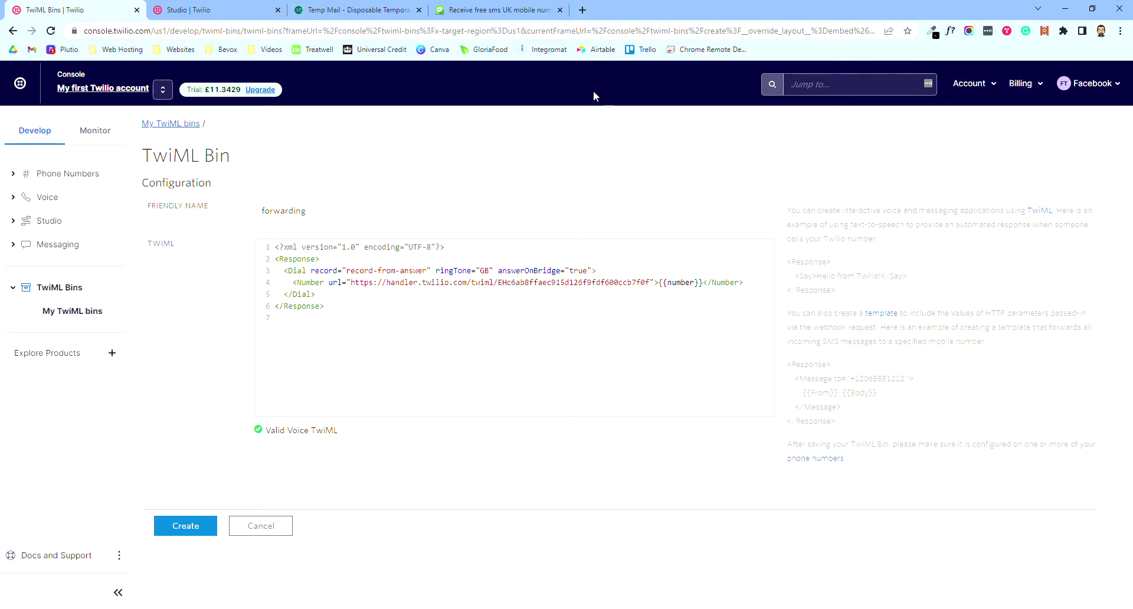
Search the web for "2 letter country codes", check the alpha-2 code column, and return to the forwarding bin
{"action": "left_click", "coordinate": [582, 10]}
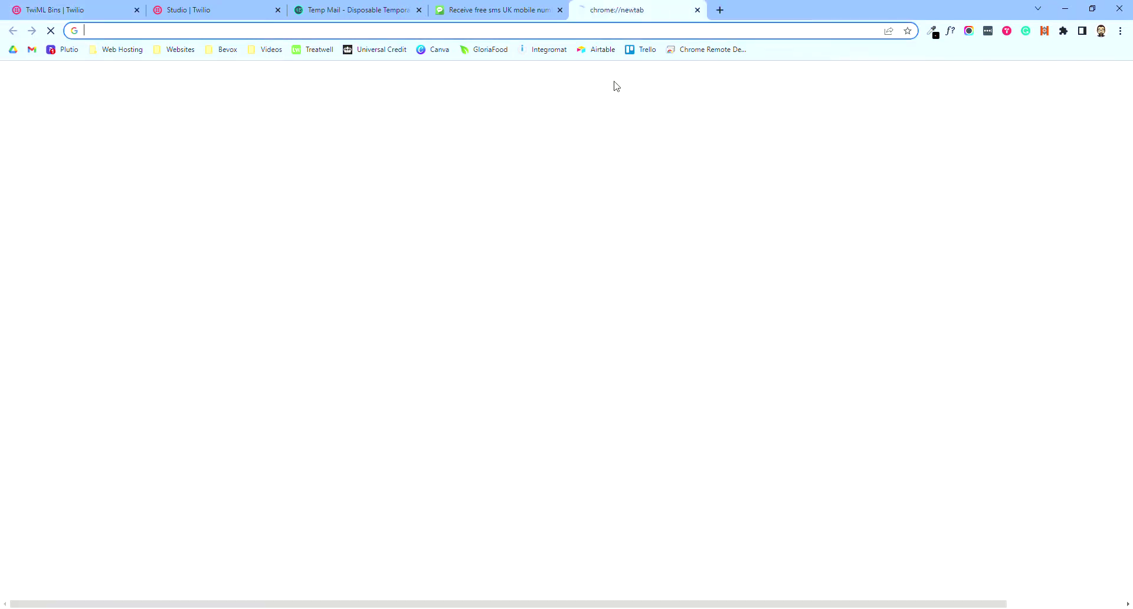
{"action": "type", "text": "2 lett"}
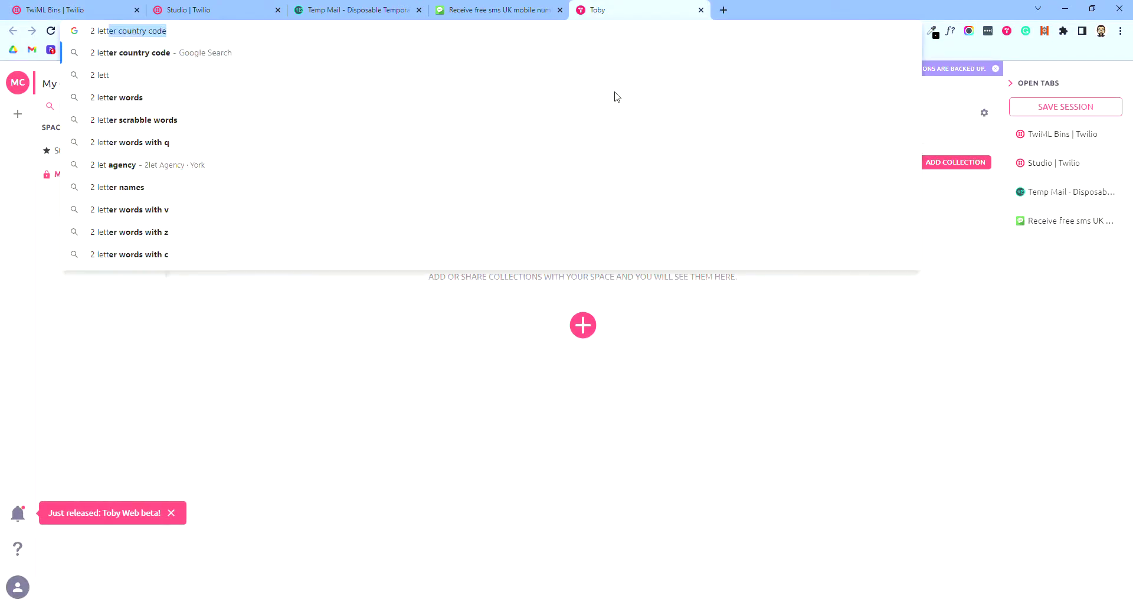
{"action": "type", "text": "er count"}
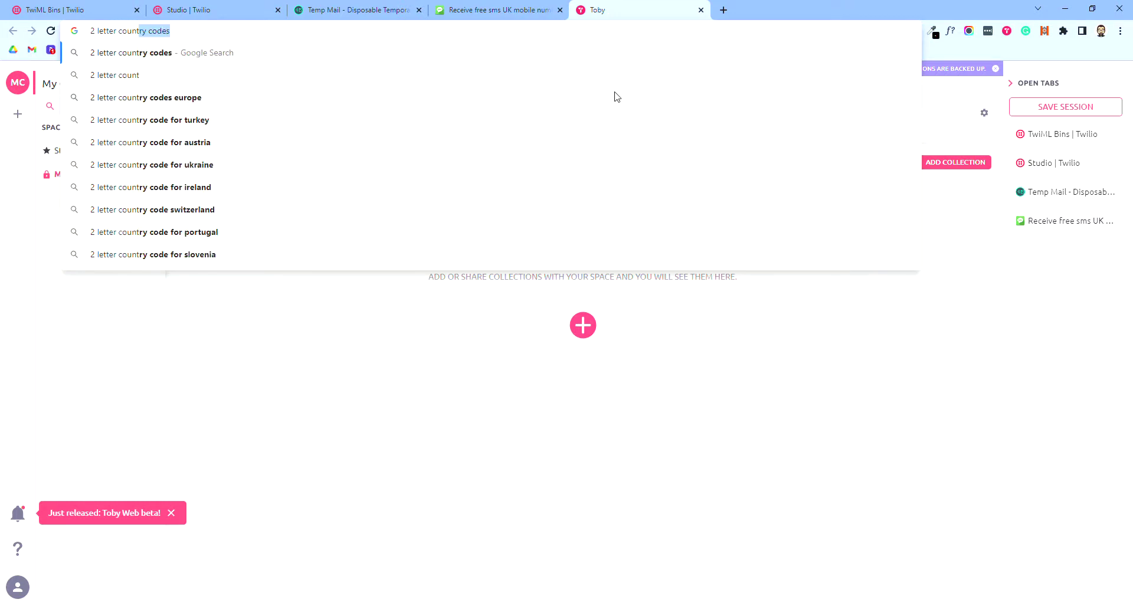
{"action": "type", "text": "ry code"}
{"action": "key", "text": "Return"}
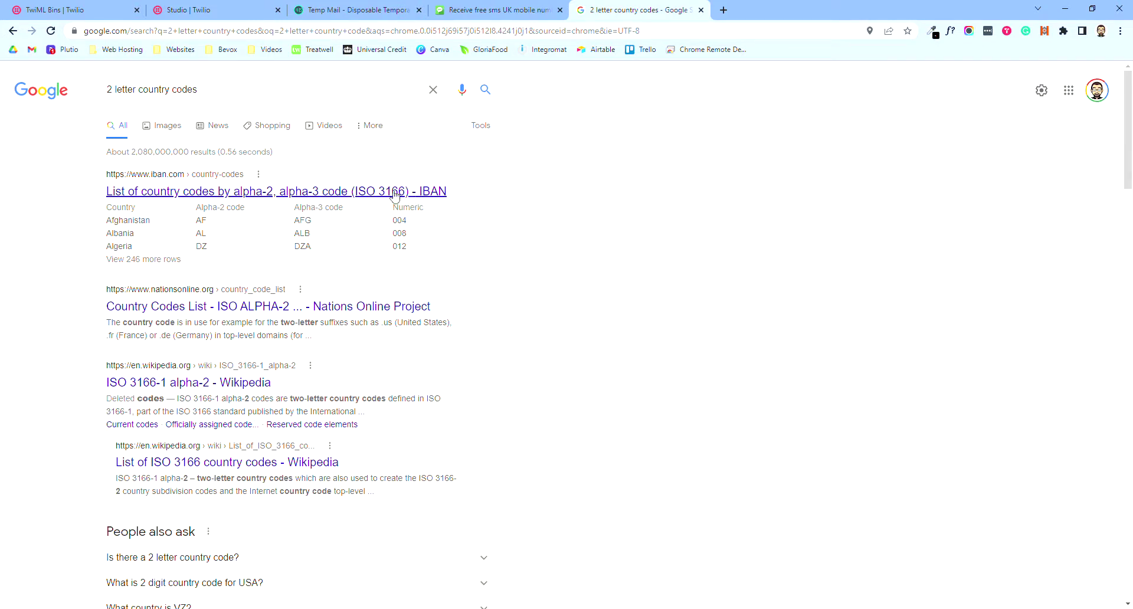
{"action": "double_click", "coordinate": [202, 221]}
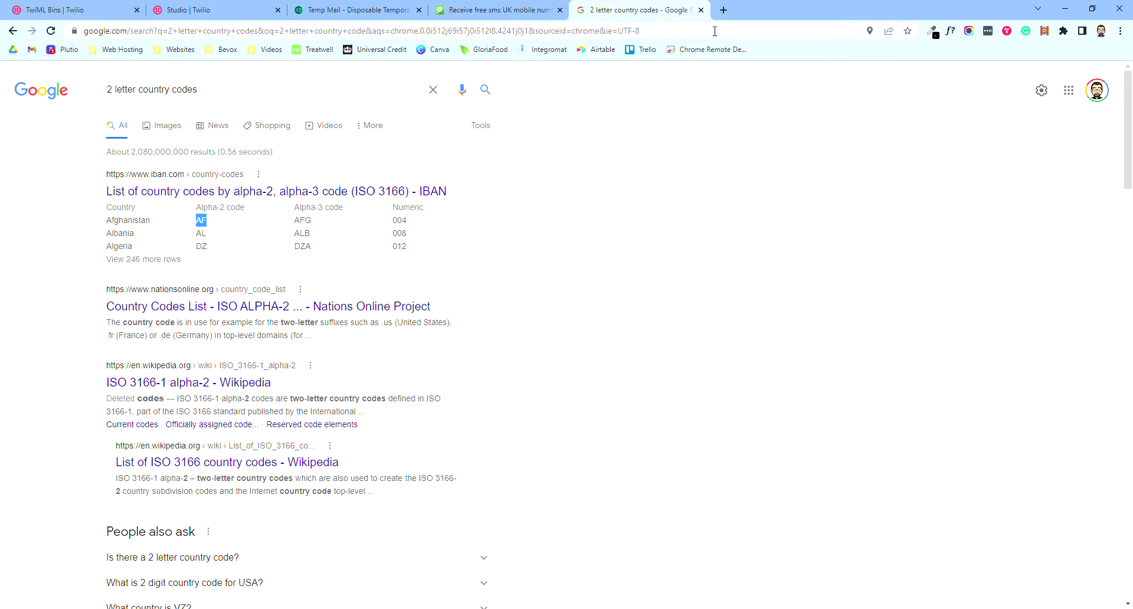
{"action": "left_click", "coordinate": [701, 10]}
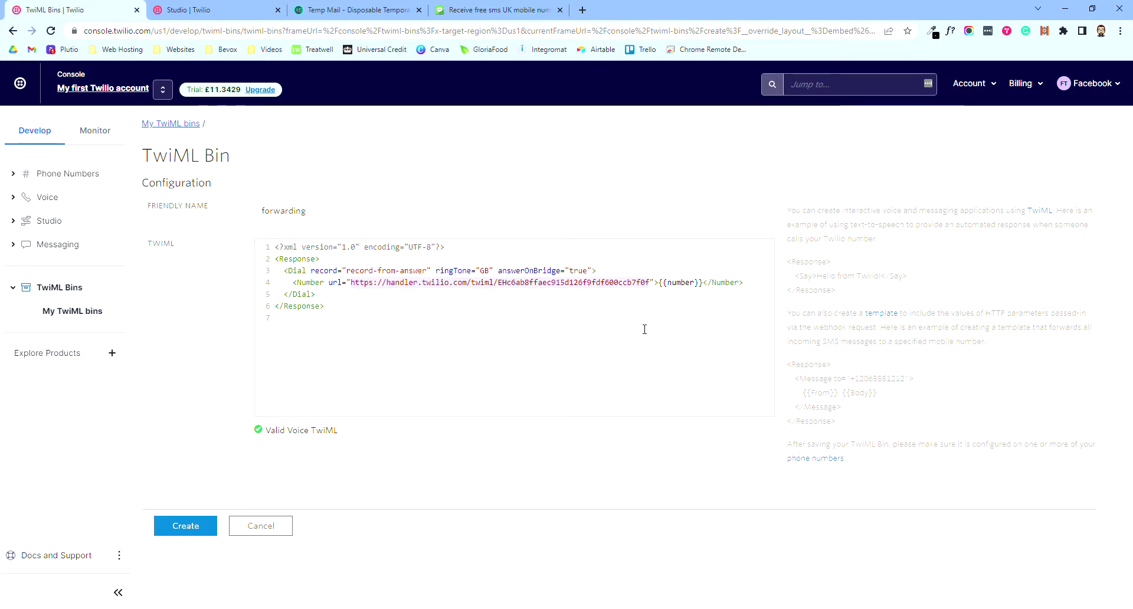
Replace the Number url in the forwarding code with the whisper bin's URL and create the bin
{"action": "key", "text": "ctrl+v"}
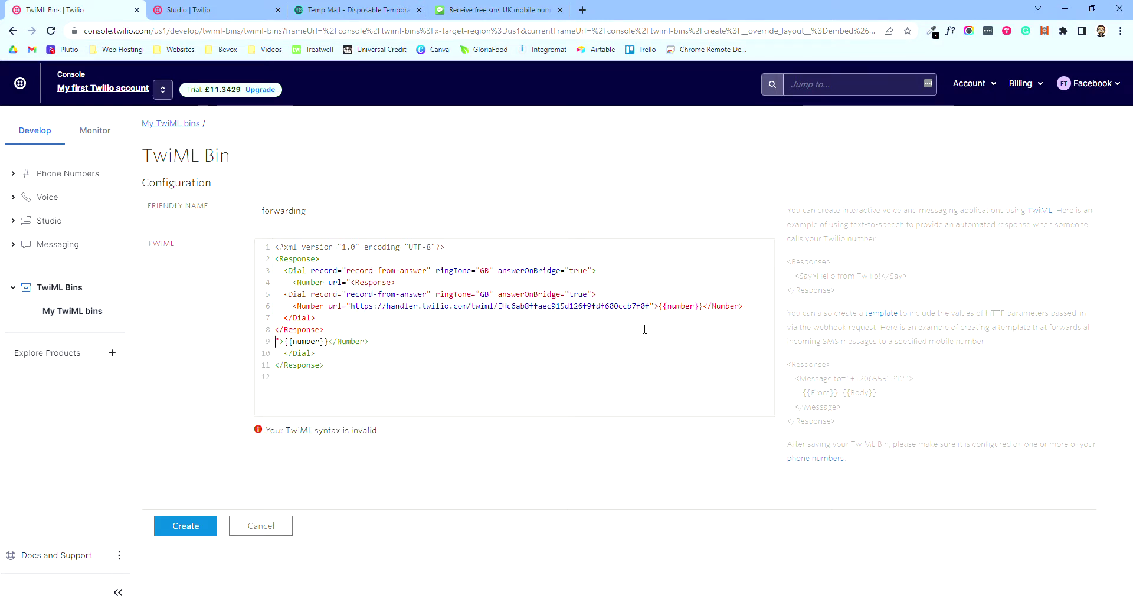
{"action": "key", "text": "ctrl+z"}
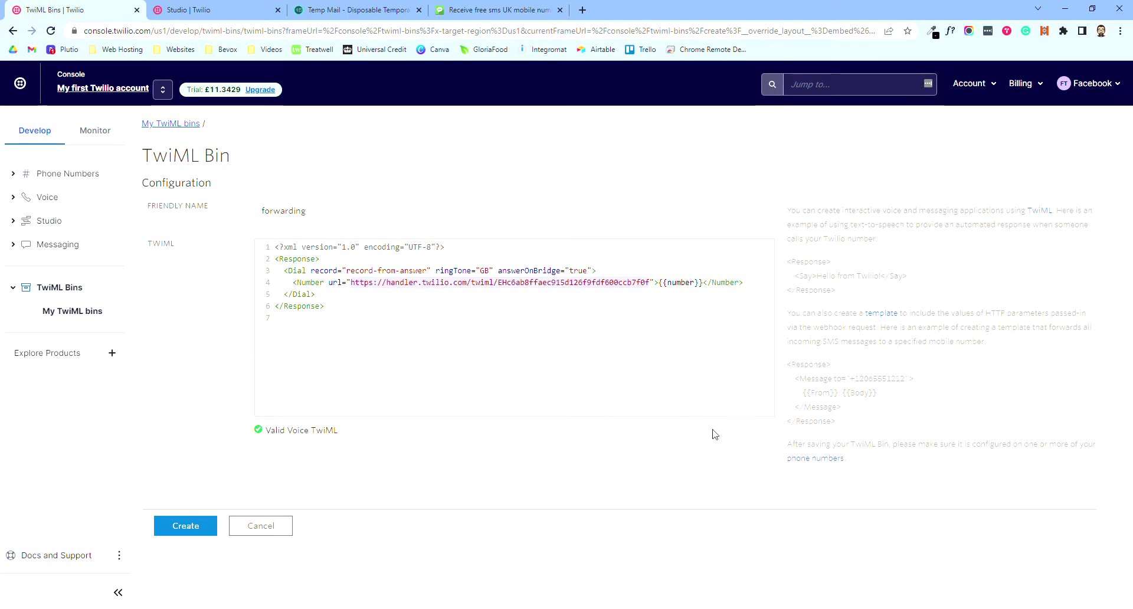
{"action": "key", "text": "ctrl+v"}
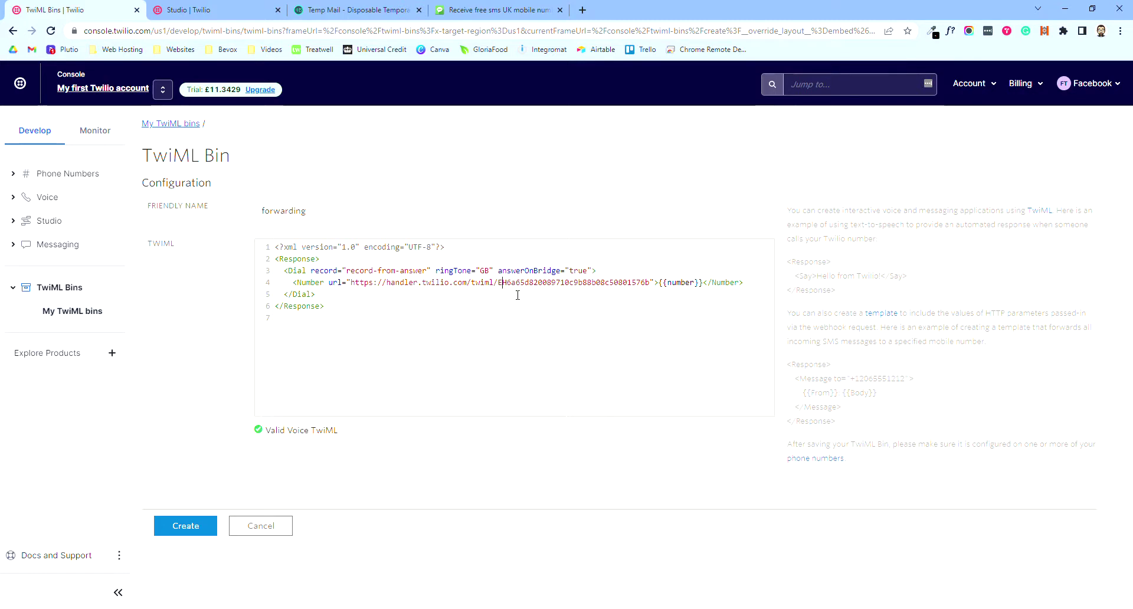
{"action": "left_click", "coordinate": [192, 525]}
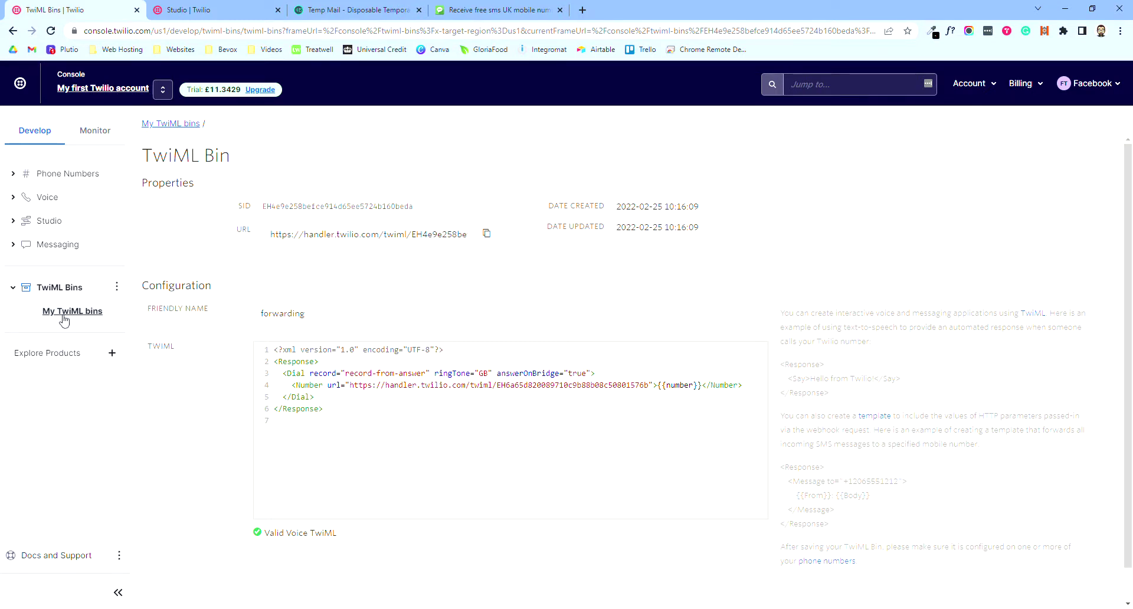
Copy the whisper bin's URL from a second browser tab, and select the matching Number url in the forwarding bin's code
{"action": "left_click", "coordinate": [65, 316]}
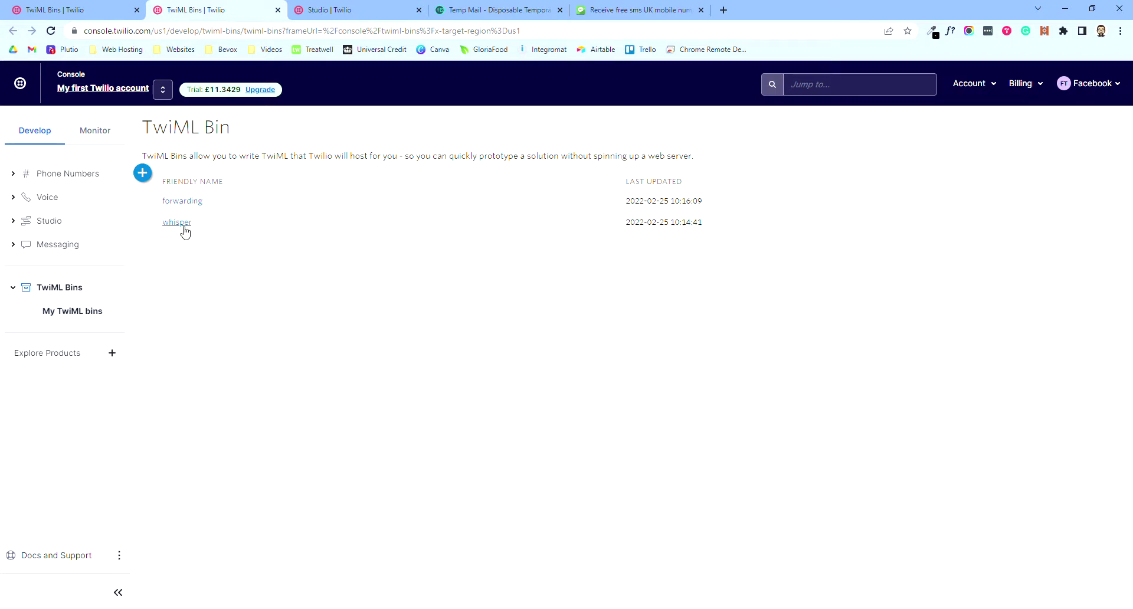
{"action": "left_click", "coordinate": [180, 226]}
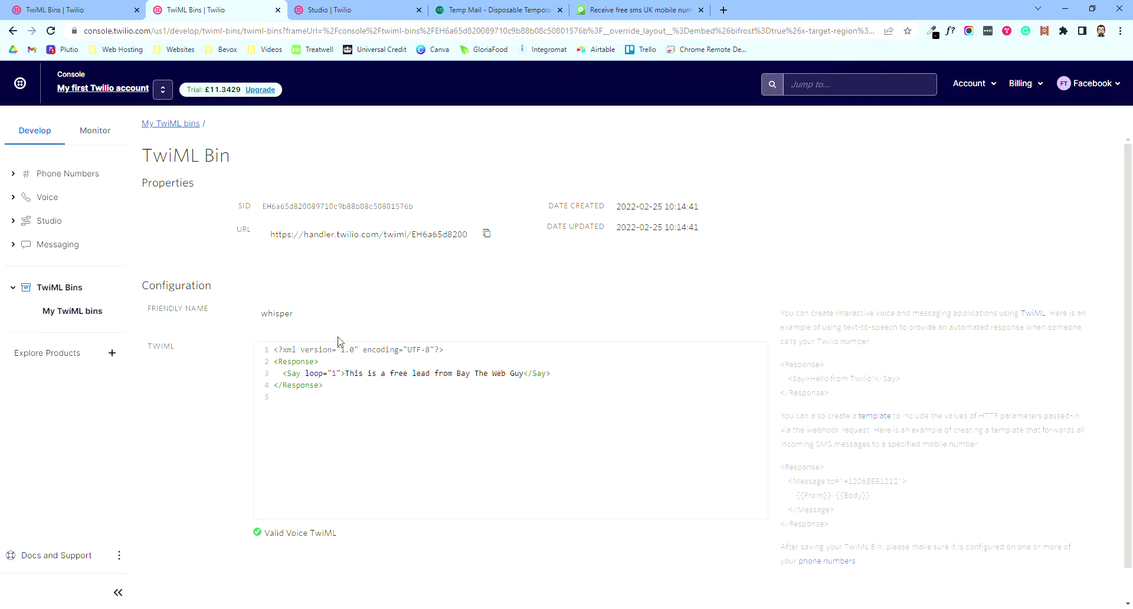
{"action": "left_click", "coordinate": [486, 233]}
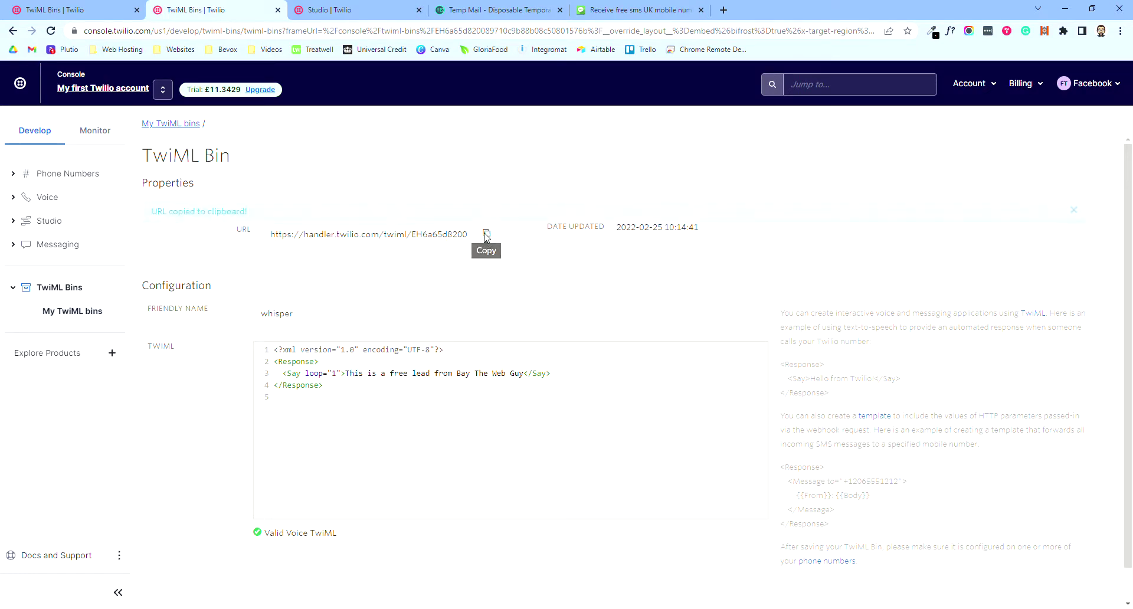
{"action": "left_click", "coordinate": [67, 16]}
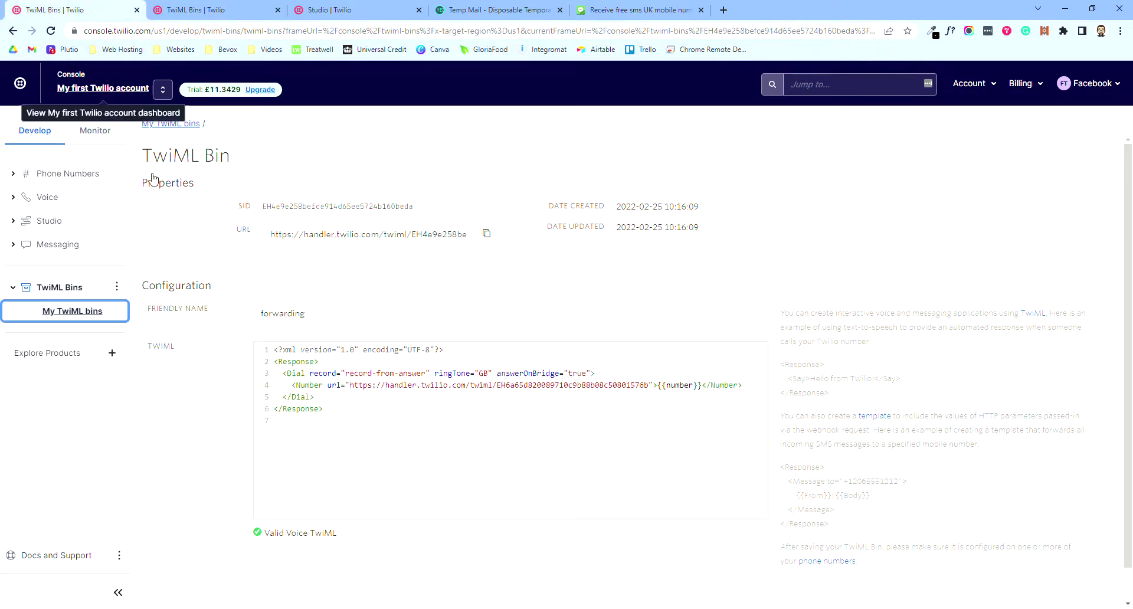
{"action": "double_click", "coordinate": [298, 313]}
{"action": "left_click", "coordinate": [394, 402]}
{"action": "left_click_drag", "start_coordinate": [349, 386], "coordinate": [650, 387]}
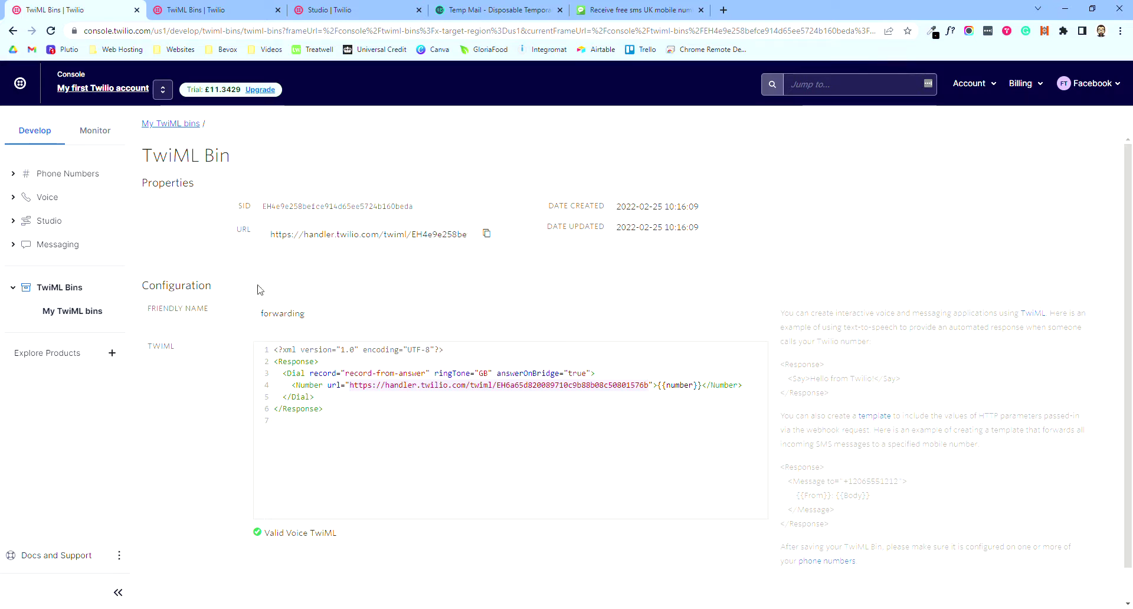
Copy the forwarding bin's URL
{"action": "left_click", "coordinate": [486, 233]}
{"action": "double_click", "coordinate": [283, 313]}
{"action": "left_click_drag", "start_coordinate": [283, 313], "coordinate": [486, 236]}
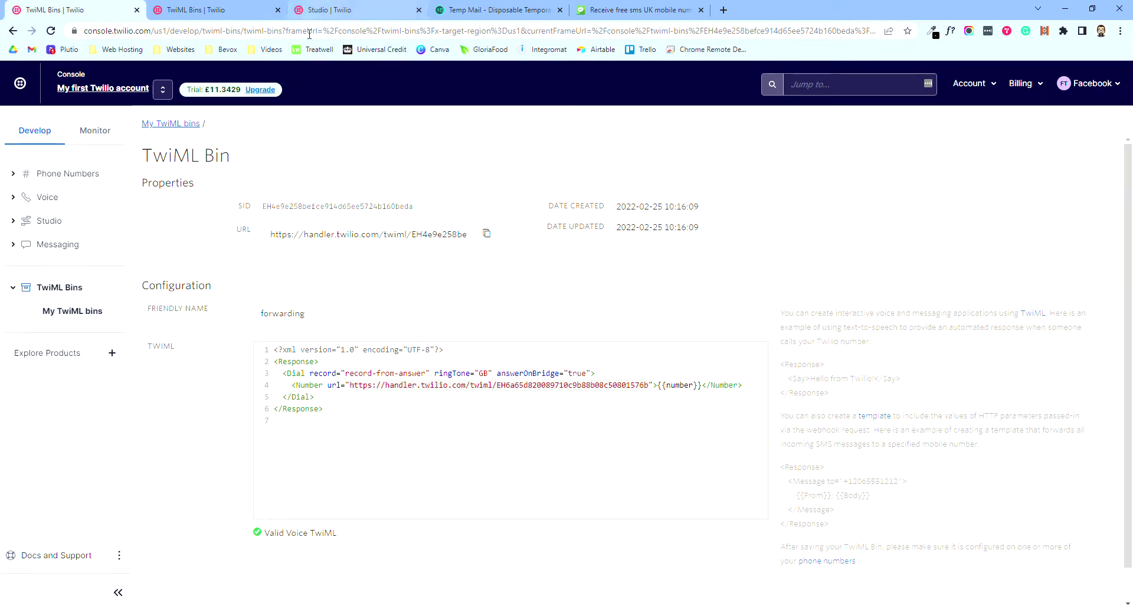
Open "My first flow" from the Studio flows list in the flow editor
{"action": "left_click", "coordinate": [49, 220]}
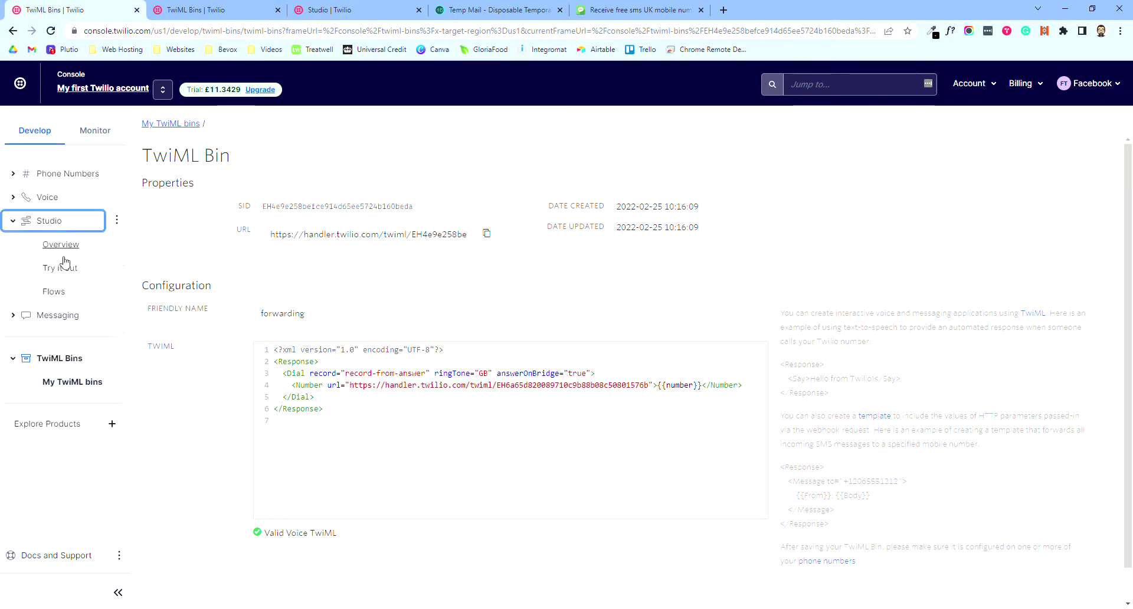
{"action": "left_click", "coordinate": [54, 291]}
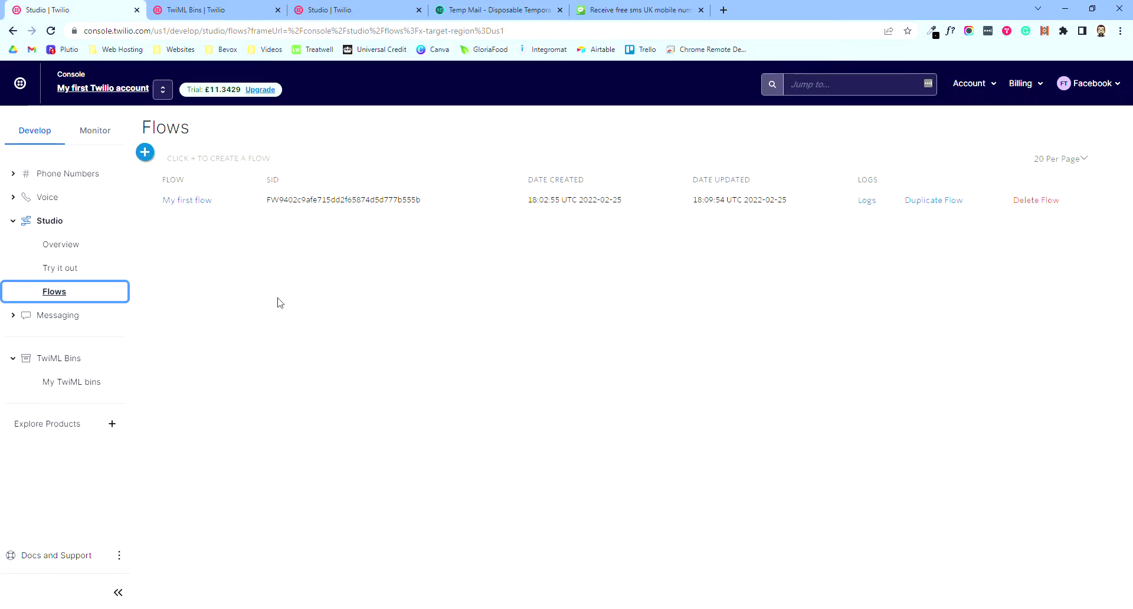
{"action": "left_click", "coordinate": [187, 202]}
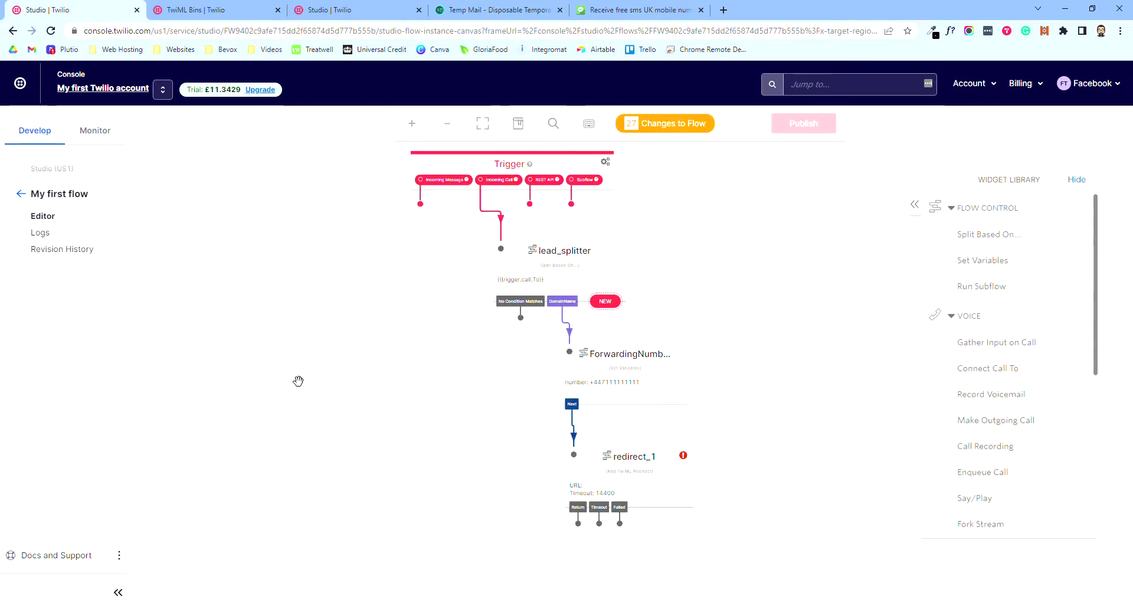
{"action": "mouse_move", "coordinate": [400, 290]}
{"action": "left_mouse_down"}
{"action": "mouse_move", "coordinate": [367, 375]}
{"action": "mouse_move", "coordinate": [389, 309]}
{"action": "left_mouse_up"}
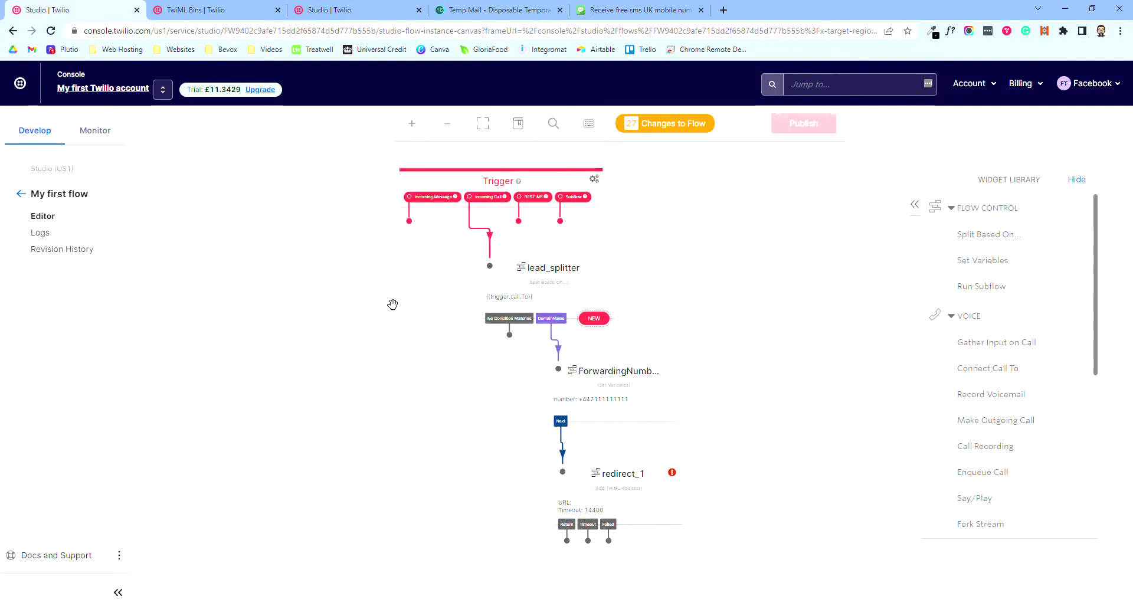
{"action": "scroll", "coordinate": [557, 242], "scroll_direction": "up", "scroll_amount": 3}
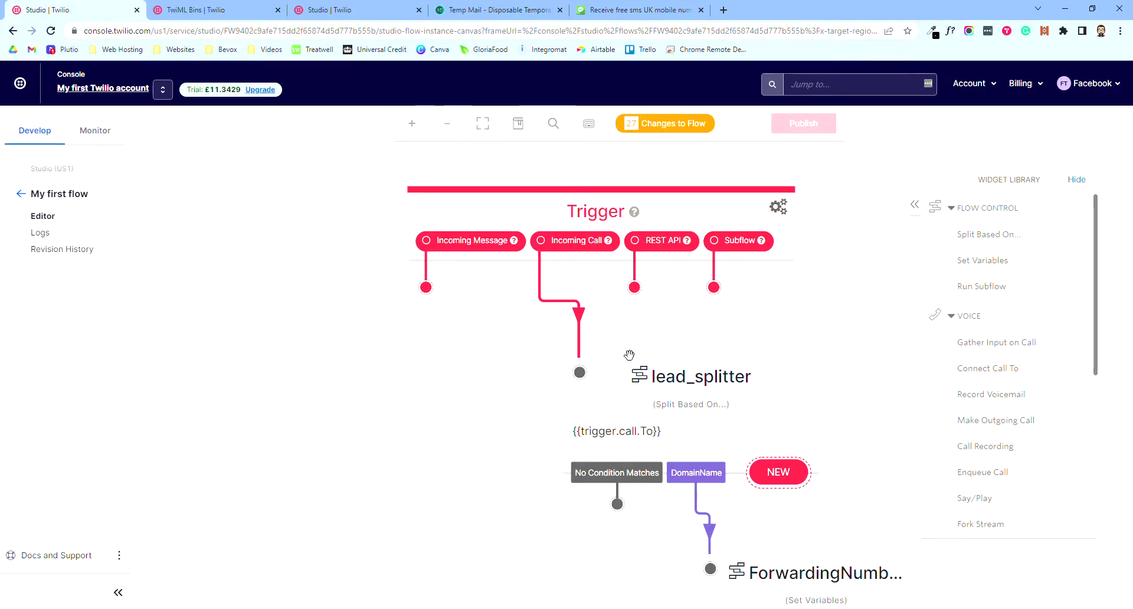
Examine the Trigger widget's flow configuration, including its flow name, REST API URL and webhook URL
{"action": "left_click", "coordinate": [592, 224]}
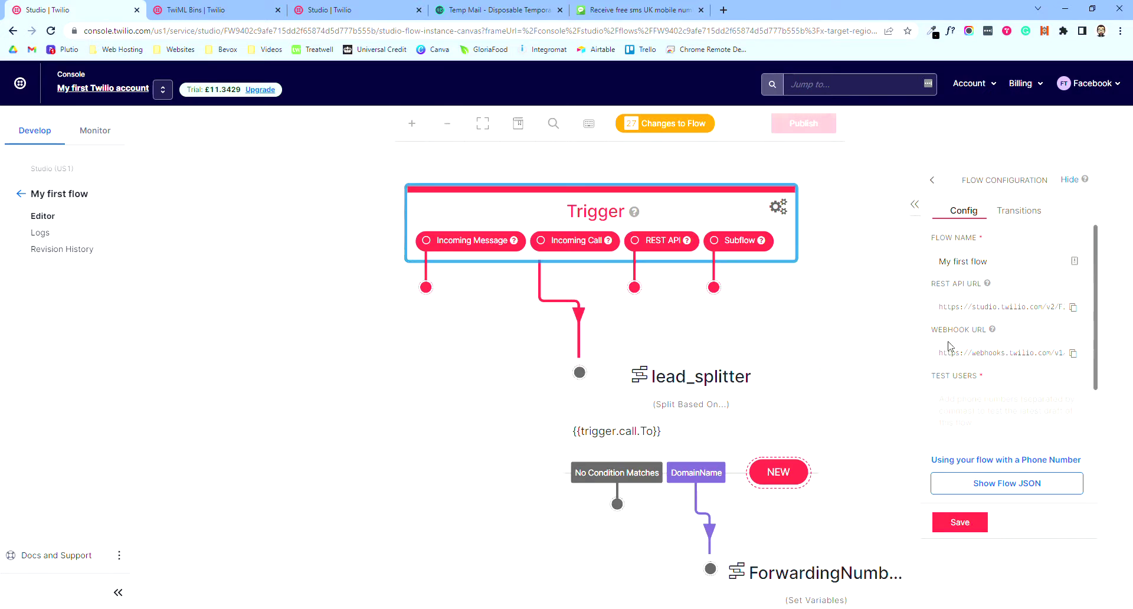
{"action": "scroll", "coordinate": [1009, 416], "scroll_direction": "down", "scroll_amount": 2}
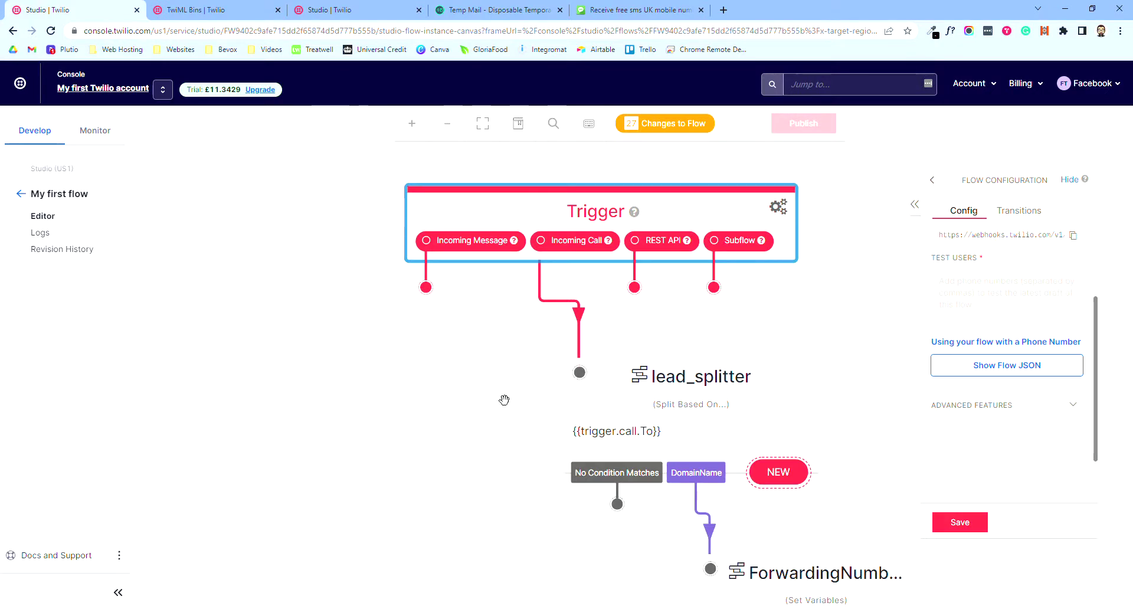
{"action": "left_click_drag", "start_coordinate": [503, 353], "coordinate": [408, 375]}
{"action": "scroll", "coordinate": [406, 384], "scroll_direction": "down", "scroll_amount": 4}
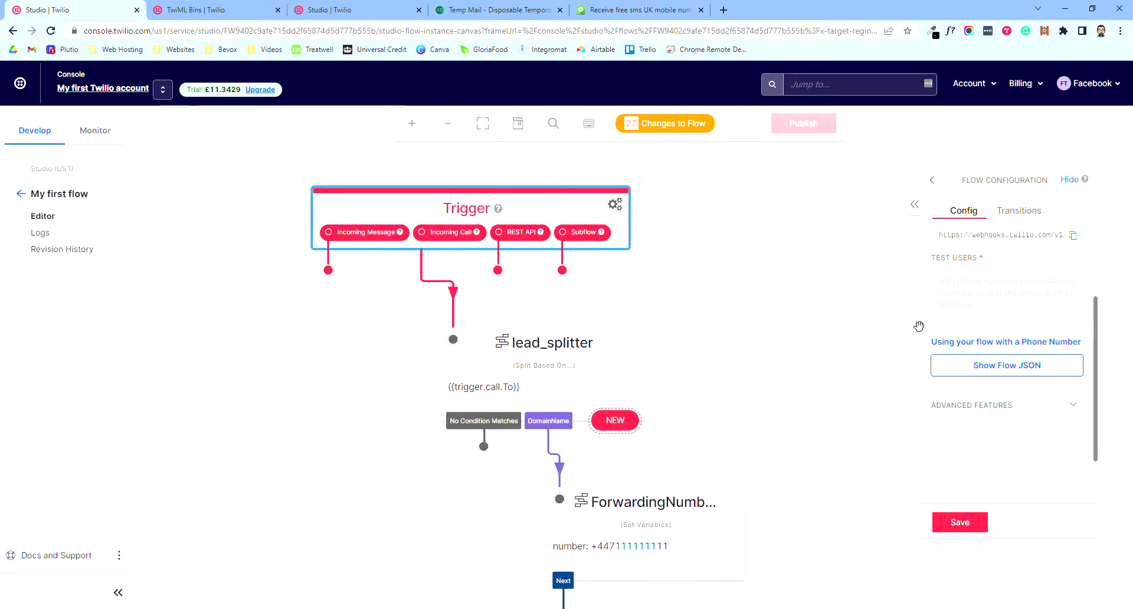
{"action": "scroll", "coordinate": [1000, 366], "scroll_direction": "up", "scroll_amount": 2}
{"action": "scroll", "coordinate": [989, 382], "scroll_direction": "up", "scroll_amount": 1}
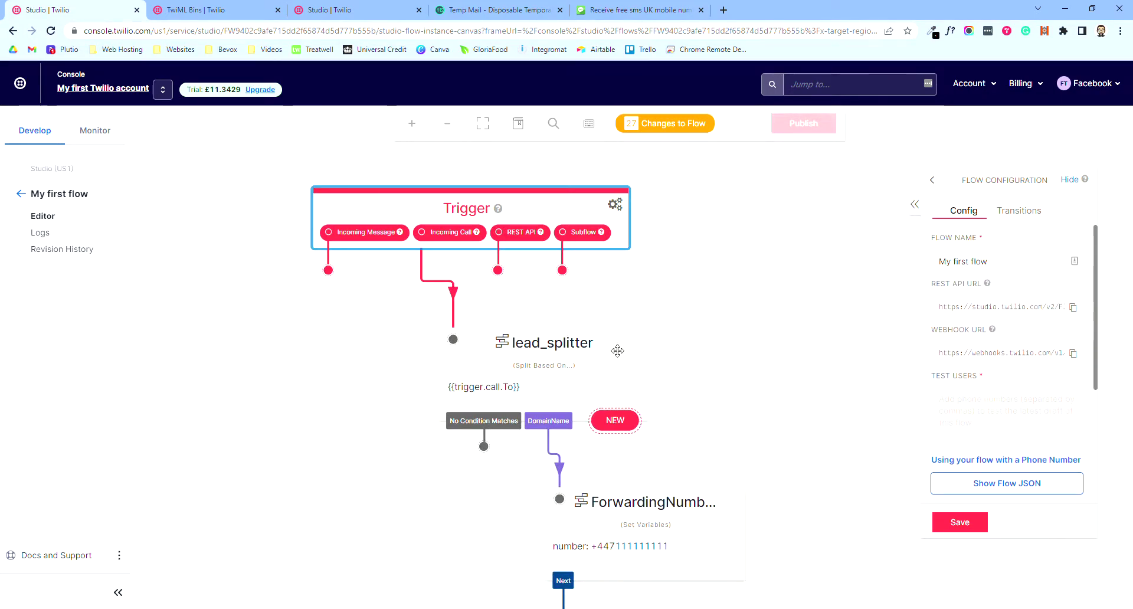
{"action": "left_click", "coordinate": [852, 307]}
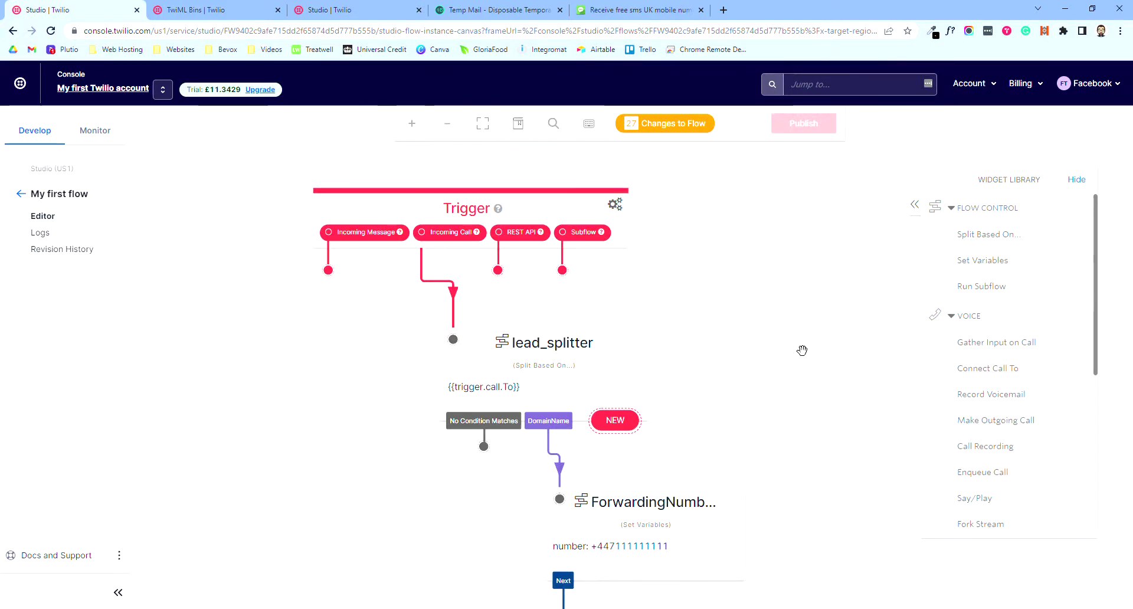
Add a Split Based On widget to the empty canvas area beside the existing flow
{"action": "scroll", "coordinate": [749, 392], "scroll_direction": "down", "scroll_amount": 2}
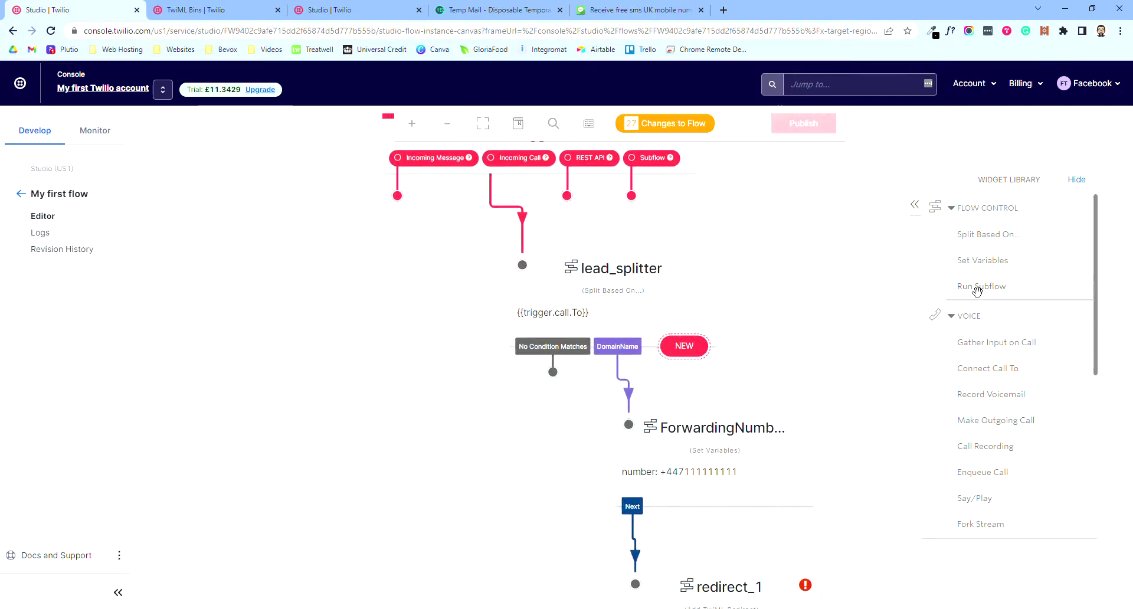
{"action": "left_click_drag", "start_coordinate": [1016, 248], "coordinate": [670, 317]}
{"action": "left_click_drag", "start_coordinate": [346, 320], "coordinate": [349, 322]}
{"action": "left_click", "coordinate": [366, 307]}
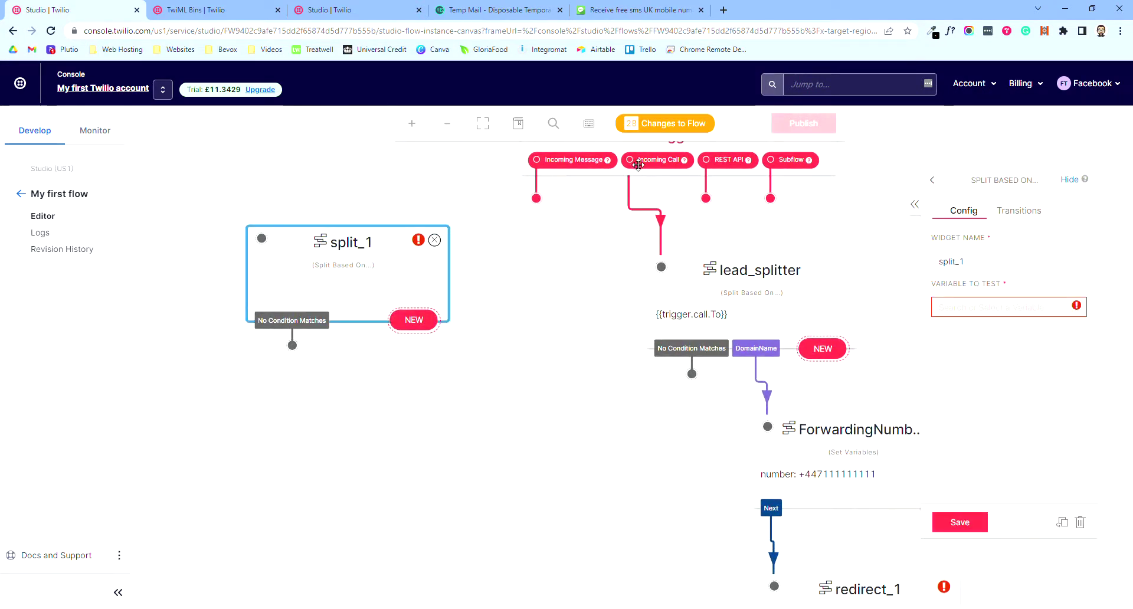
{"action": "left_click", "coordinate": [666, 238]}
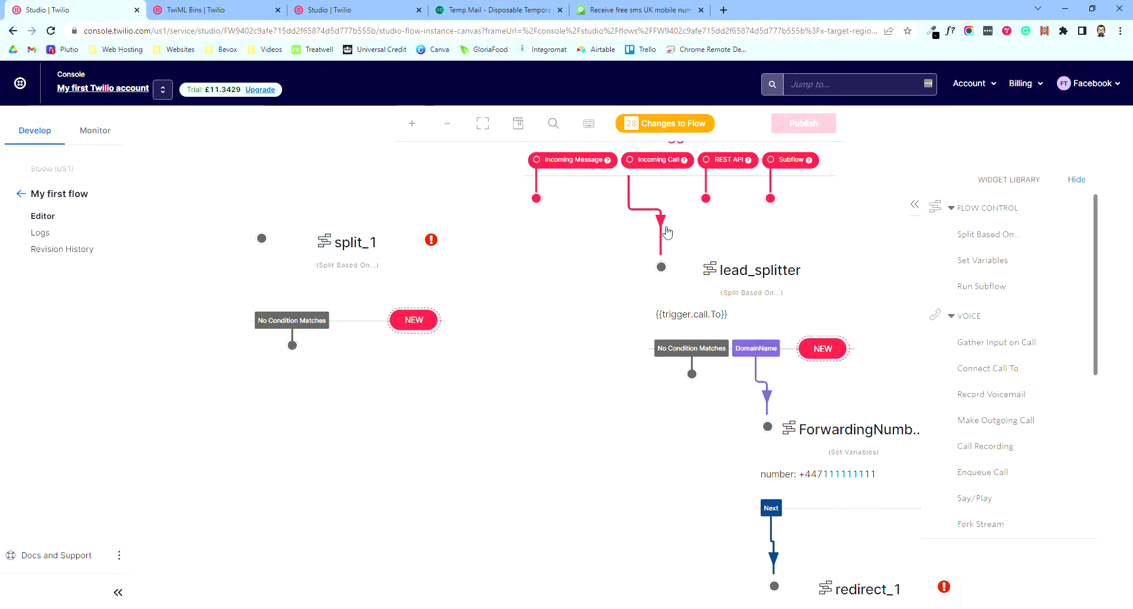
Check the lead_splitter widget's name and variable to test in its configuration
{"action": "left_click", "coordinate": [667, 284]}
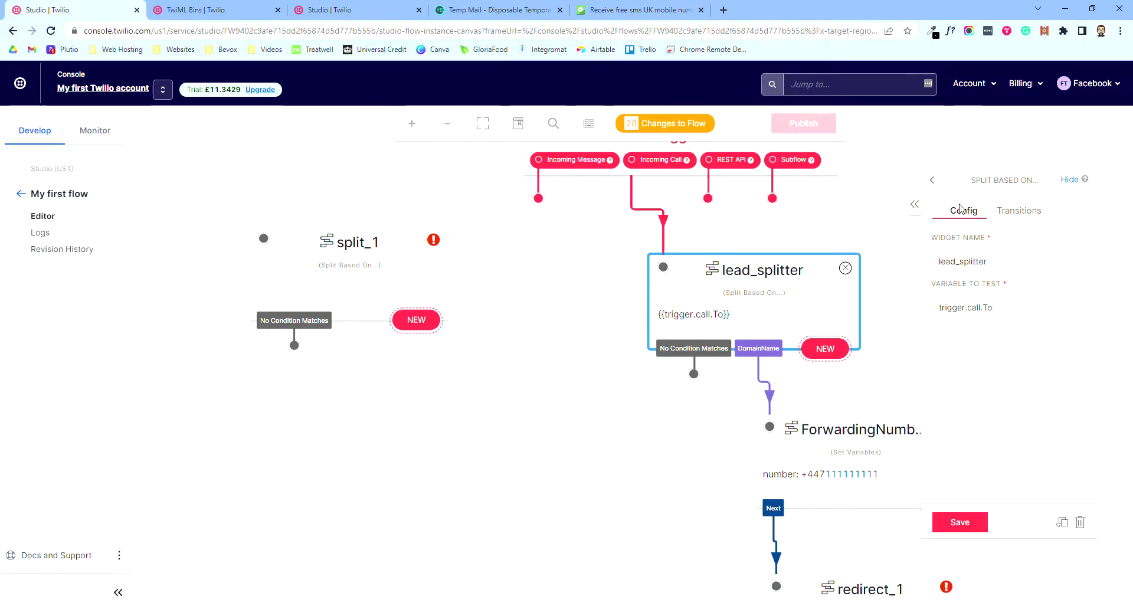
{"action": "scroll", "coordinate": [711, 271], "scroll_direction": "down", "scroll_amount": 2}
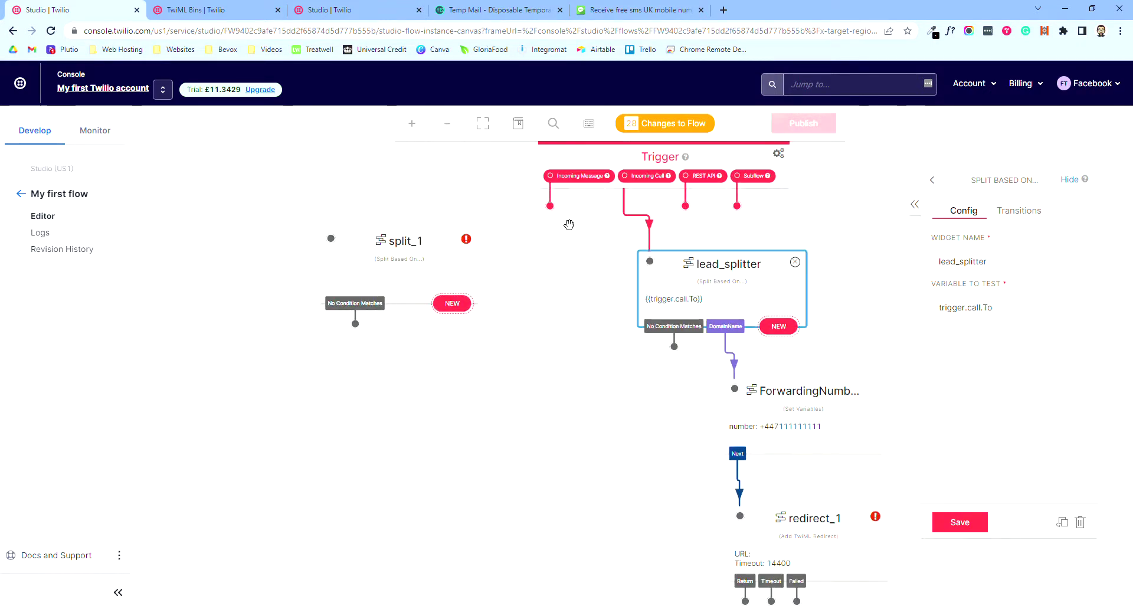
{"action": "left_click_drag", "start_coordinate": [550, 206], "coordinate": [423, 230]}
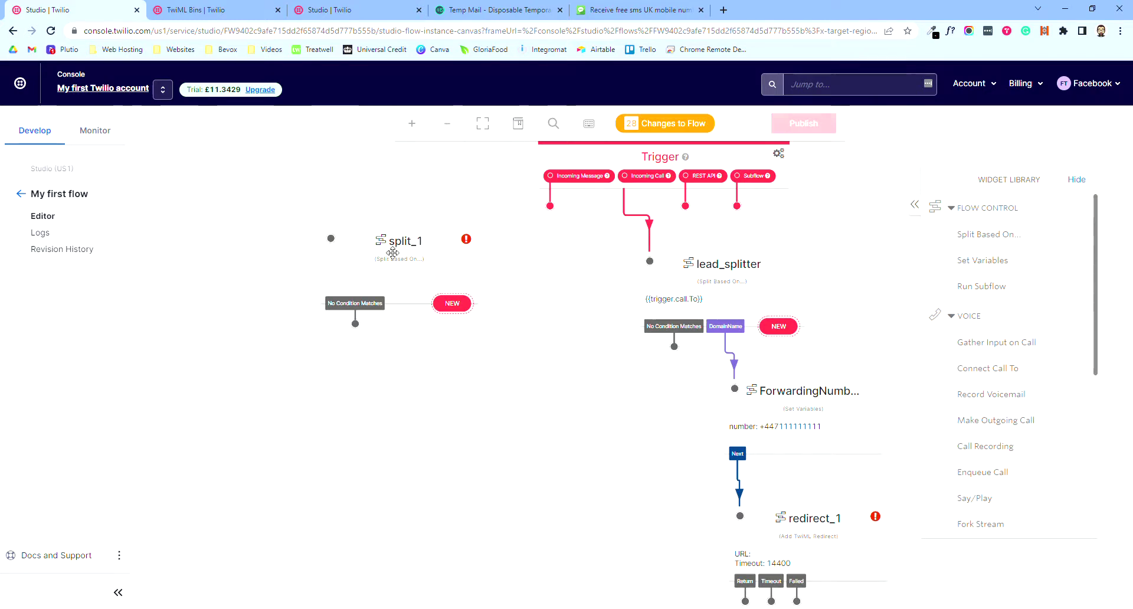
Delete the unconnected split_1 widget from the canvas and confirm its removal
{"action": "left_click_drag", "start_coordinate": [386, 253], "coordinate": [407, 302]}
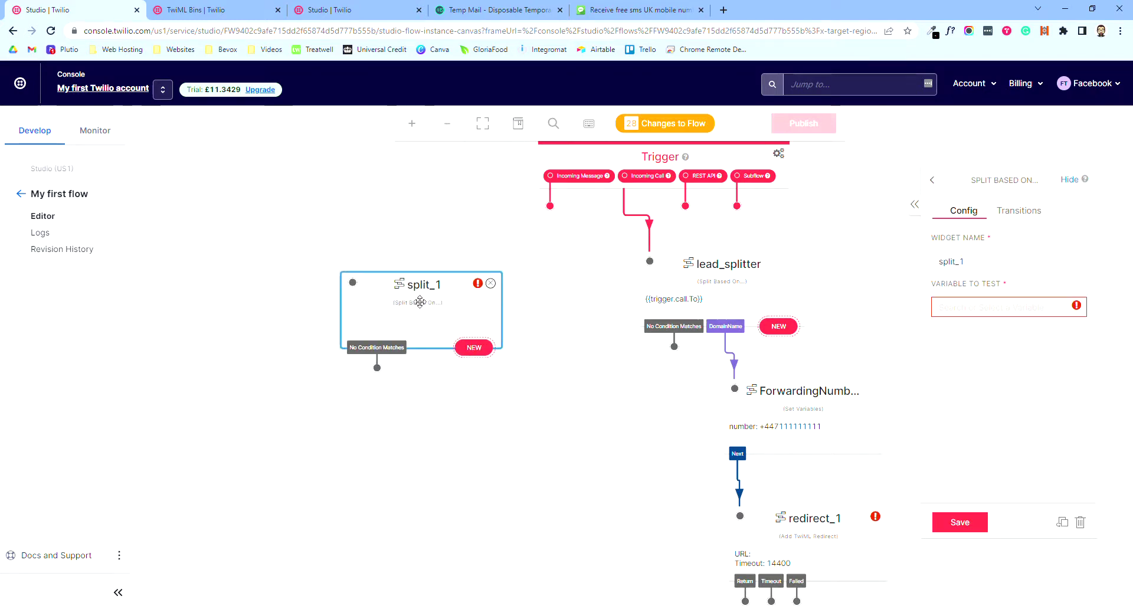
{"action": "left_click", "coordinate": [491, 289]}
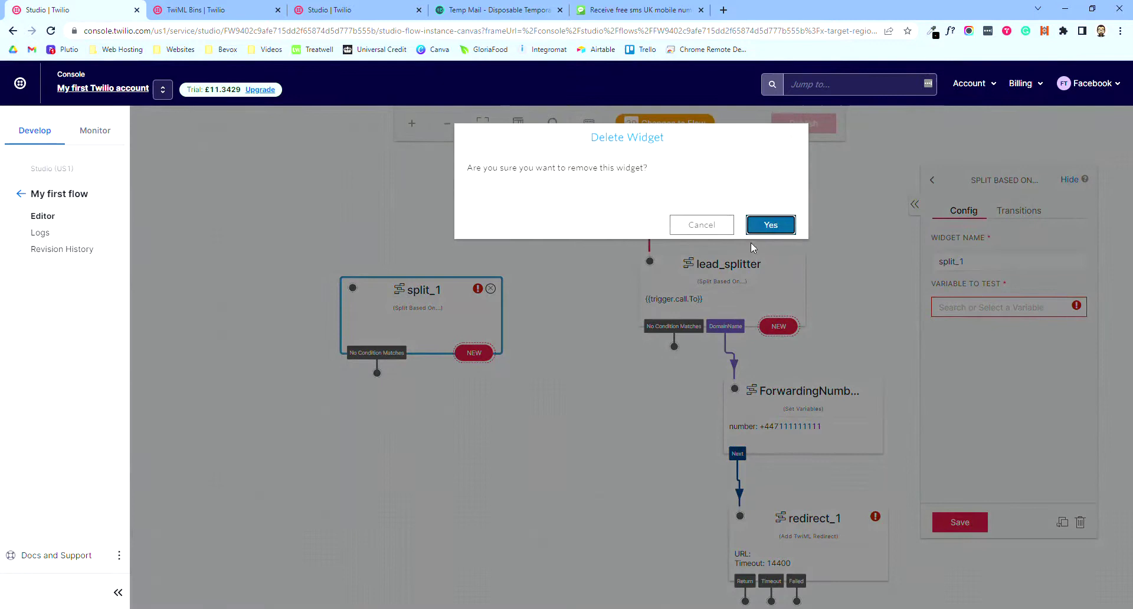
{"action": "left_click", "coordinate": [770, 224]}
Look through the available variables to test for the lead_splitter widget, leaving trigger.call.To in place
{"action": "left_click", "coordinate": [779, 301]}
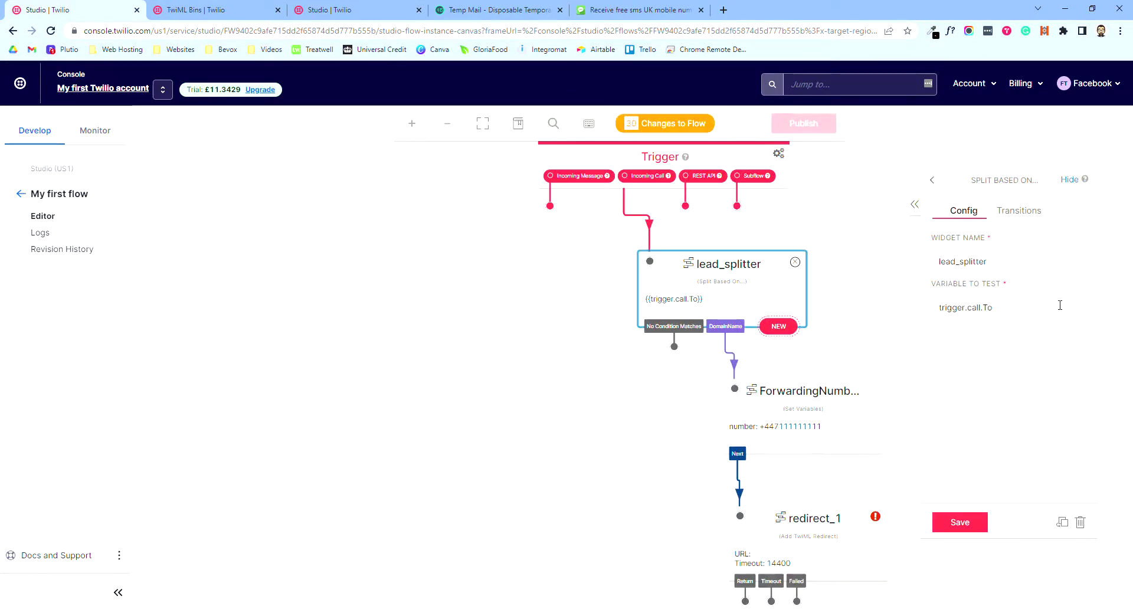
{"action": "left_click", "coordinate": [998, 315]}
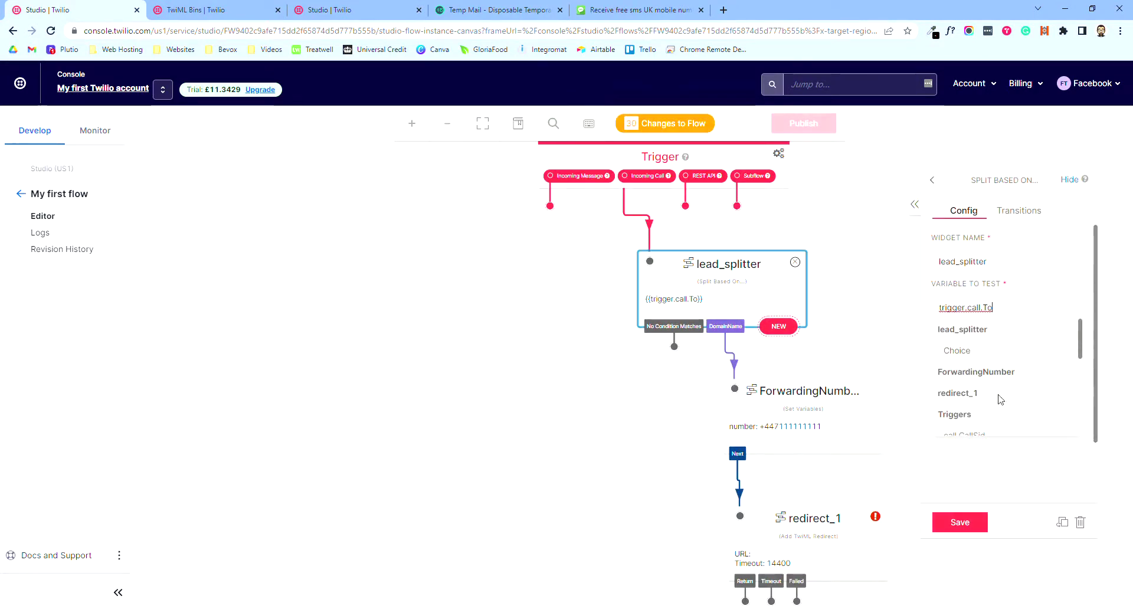
{"action": "scroll", "coordinate": [988, 372], "scroll_direction": "down", "scroll_amount": 2}
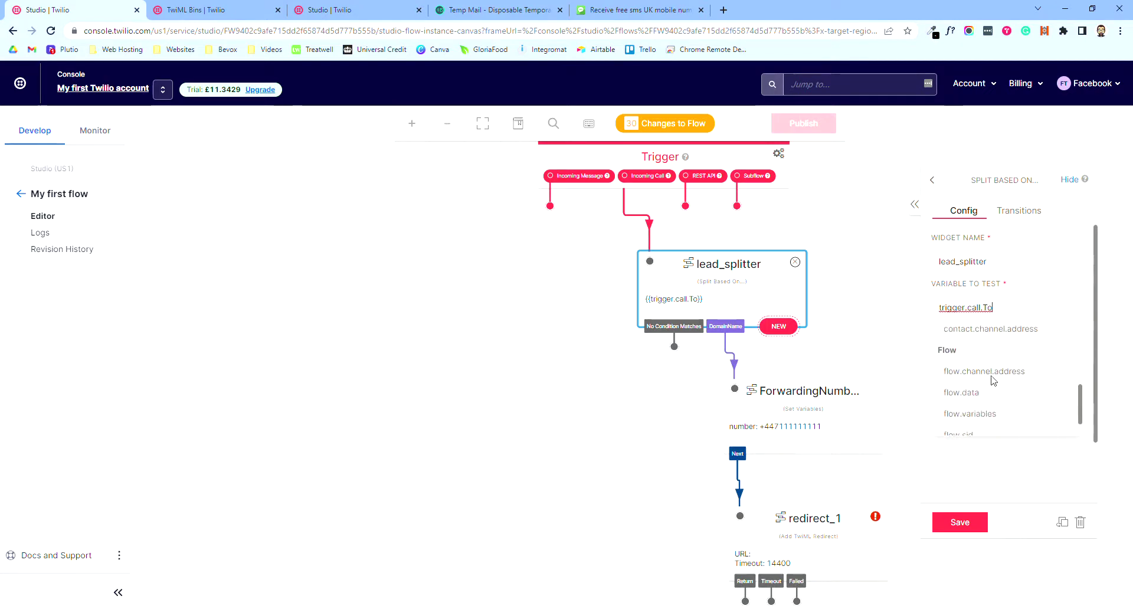
{"action": "scroll", "coordinate": [991, 389], "scroll_direction": "down", "scroll_amount": 2}
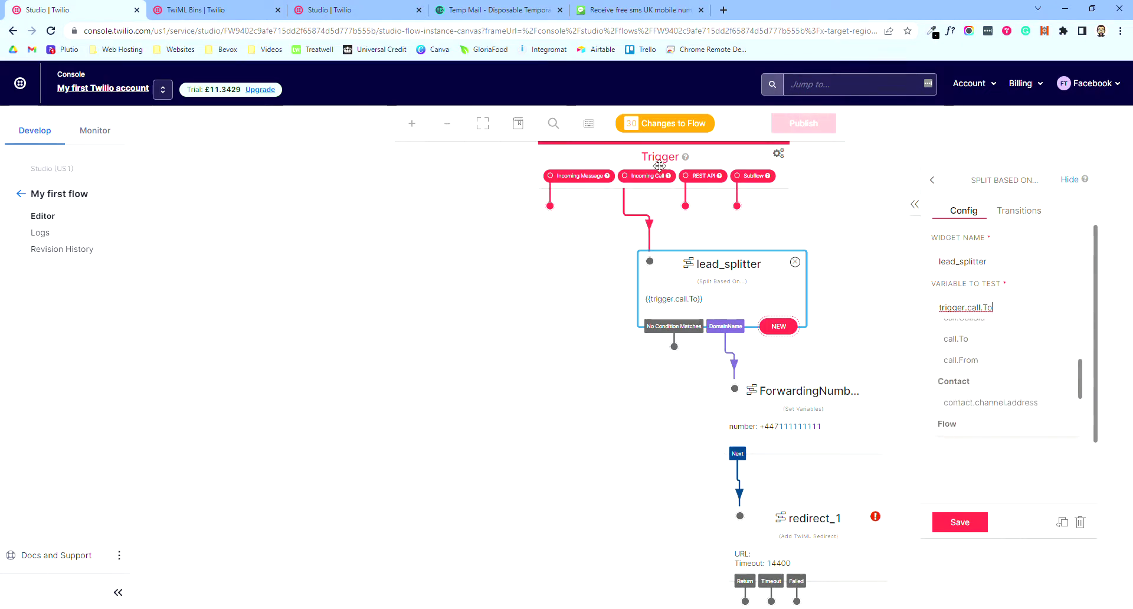
{"action": "scroll", "coordinate": [983, 354], "scroll_direction": "up", "scroll_amount": 1}
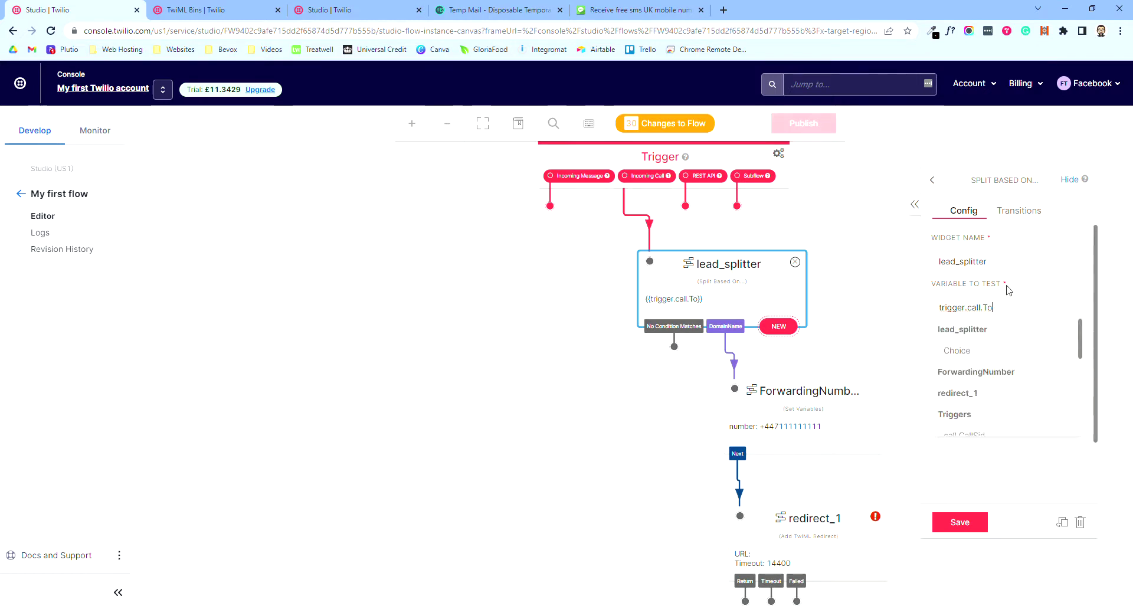
{"action": "left_click", "coordinate": [992, 464]}
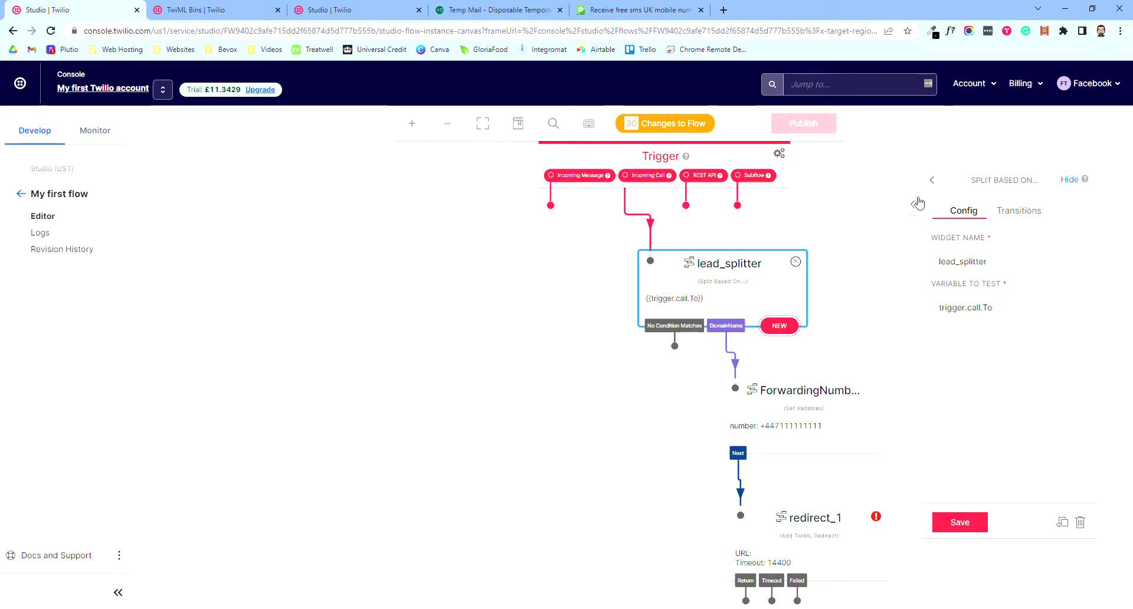
Review the lead_splitter widget's transitions, checking the DomainName condition's comparison value and its target widget
{"action": "left_click", "coordinate": [932, 180]}
{"action": "left_click_drag", "start_coordinate": [822, 284], "coordinate": [724, 331]}
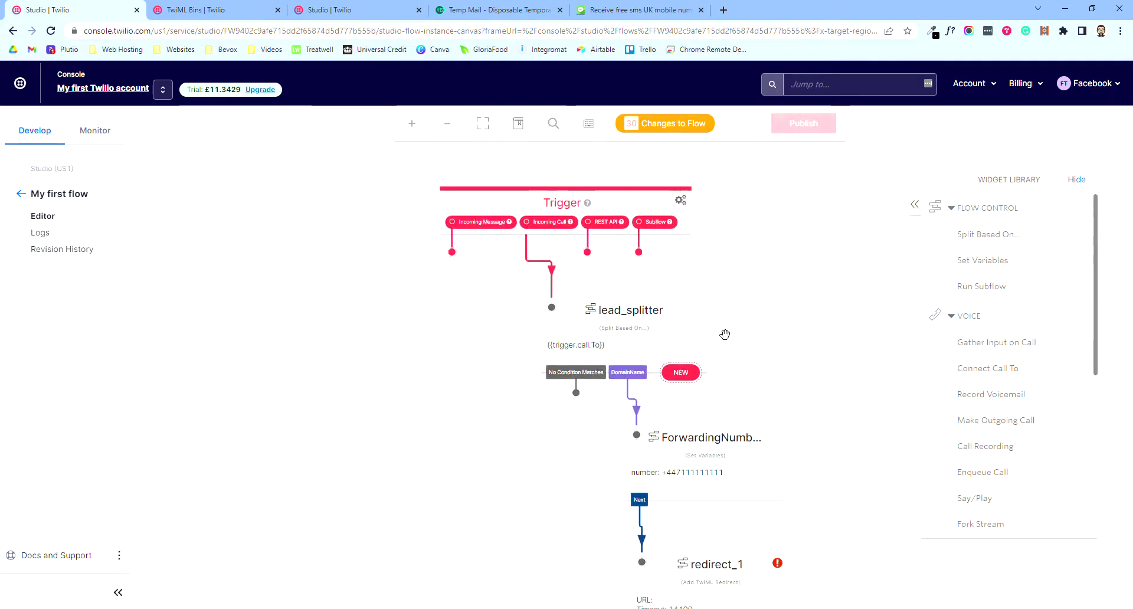
{"action": "left_click", "coordinate": [634, 326]}
{"action": "left_click", "coordinate": [1020, 211]}
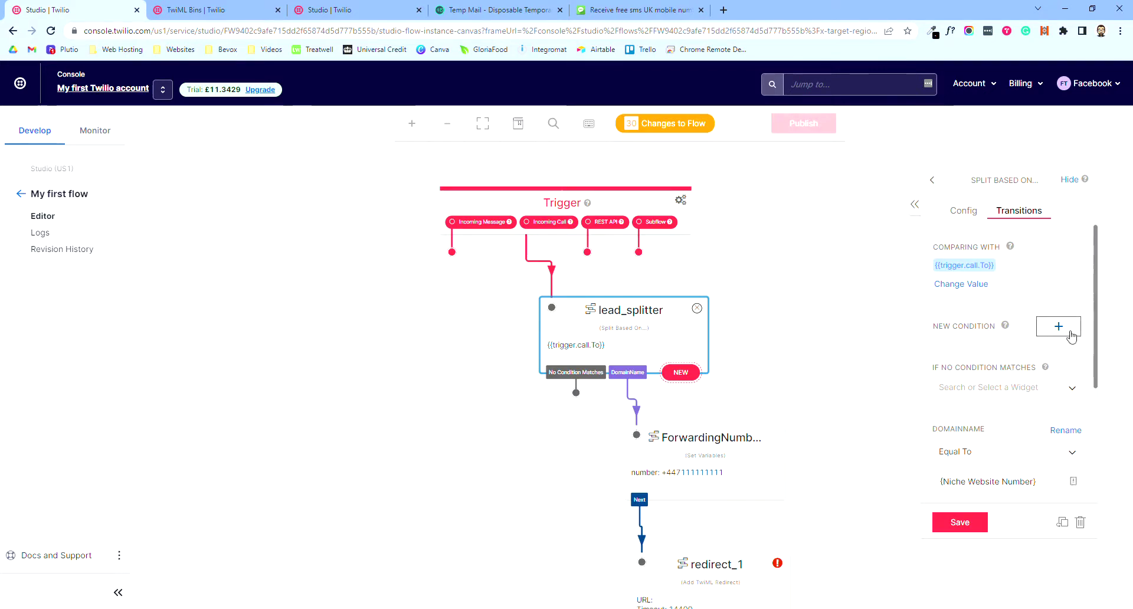
{"action": "scroll", "coordinate": [1019, 390], "scroll_direction": "down", "scroll_amount": 2}
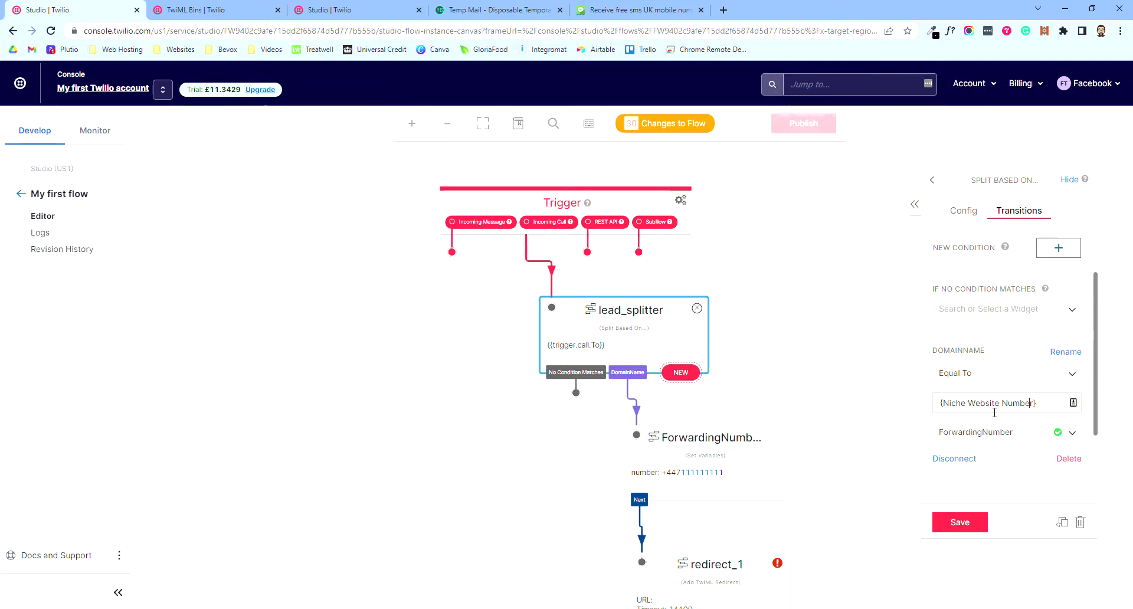
{"action": "left_click_drag", "start_coordinate": [1062, 412], "coordinate": [928, 402]}
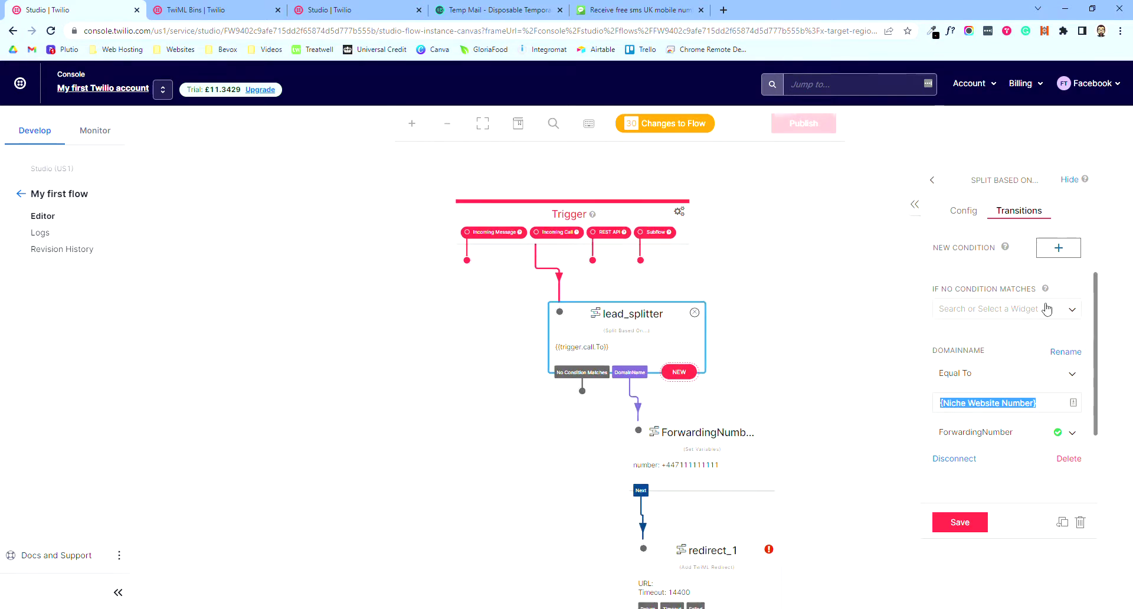
{"action": "left_click_drag", "start_coordinate": [807, 421], "coordinate": [763, 357]}
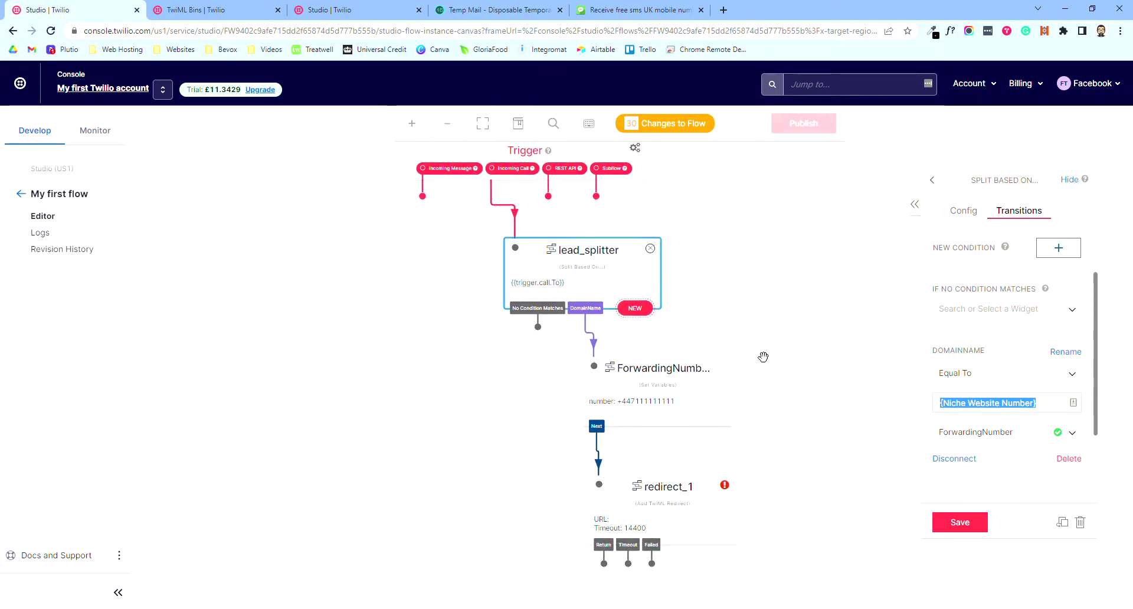
Add an Equal To condition with a placeholder phone number to lead_splitter and set the condition
{"action": "left_click", "coordinate": [1060, 250]}
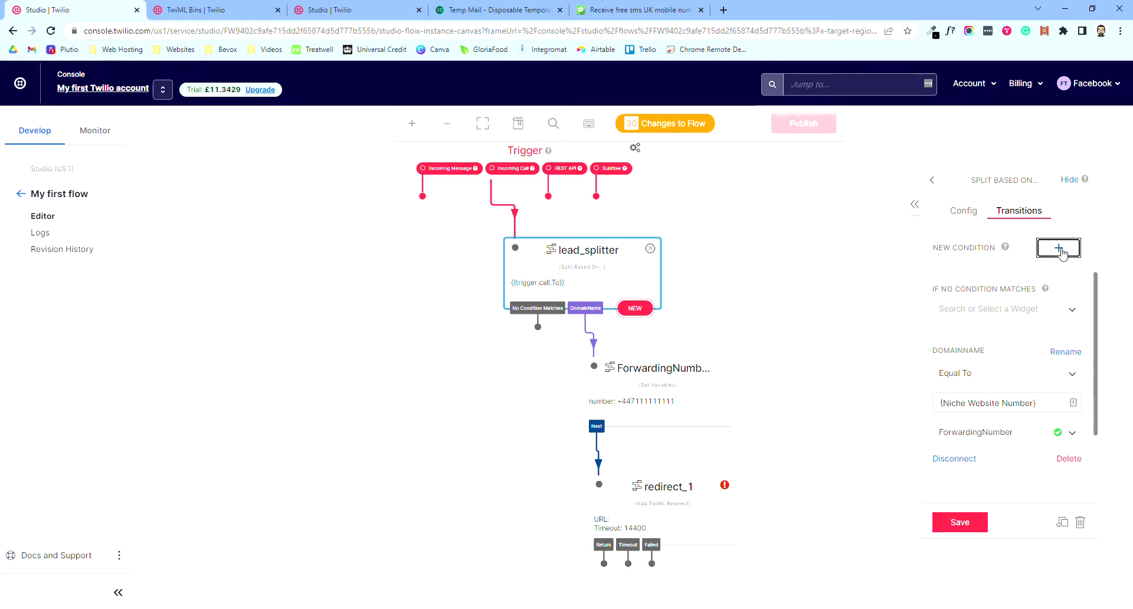
{"action": "left_click", "coordinate": [1011, 321]}
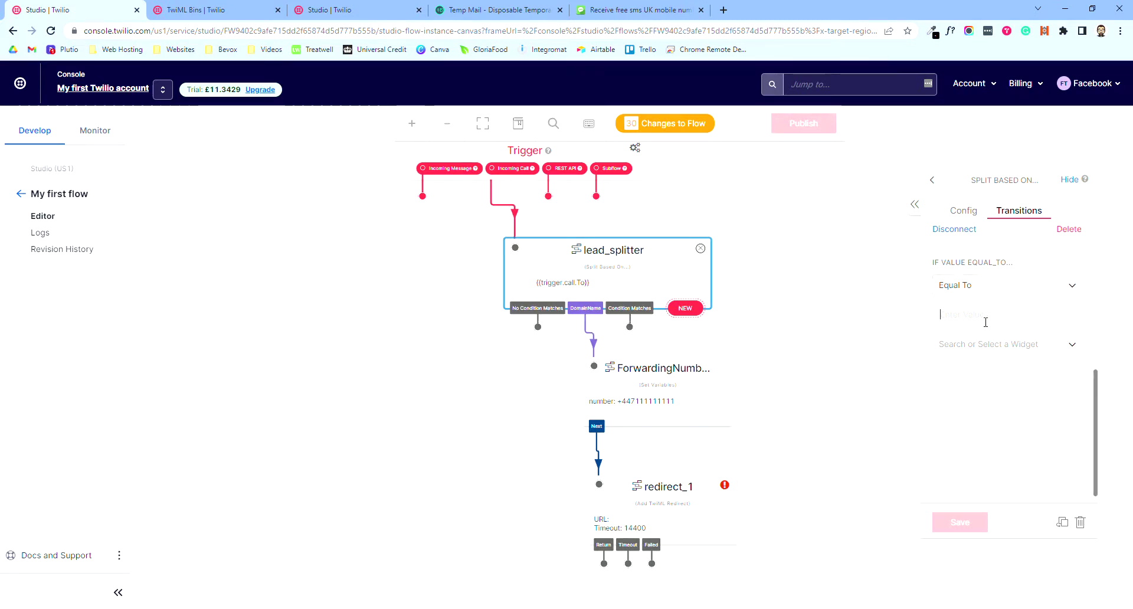
{"action": "type", "text": "+447999999"}
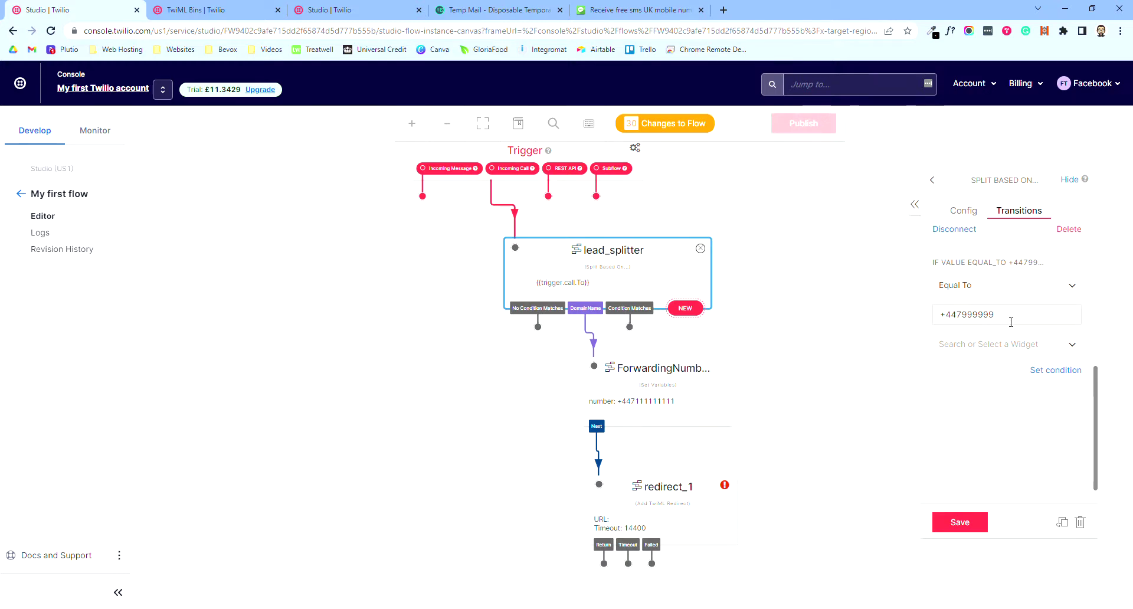
{"action": "double_click", "coordinate": [1011, 323]}
{"action": "left_click", "coordinate": [1013, 319]}
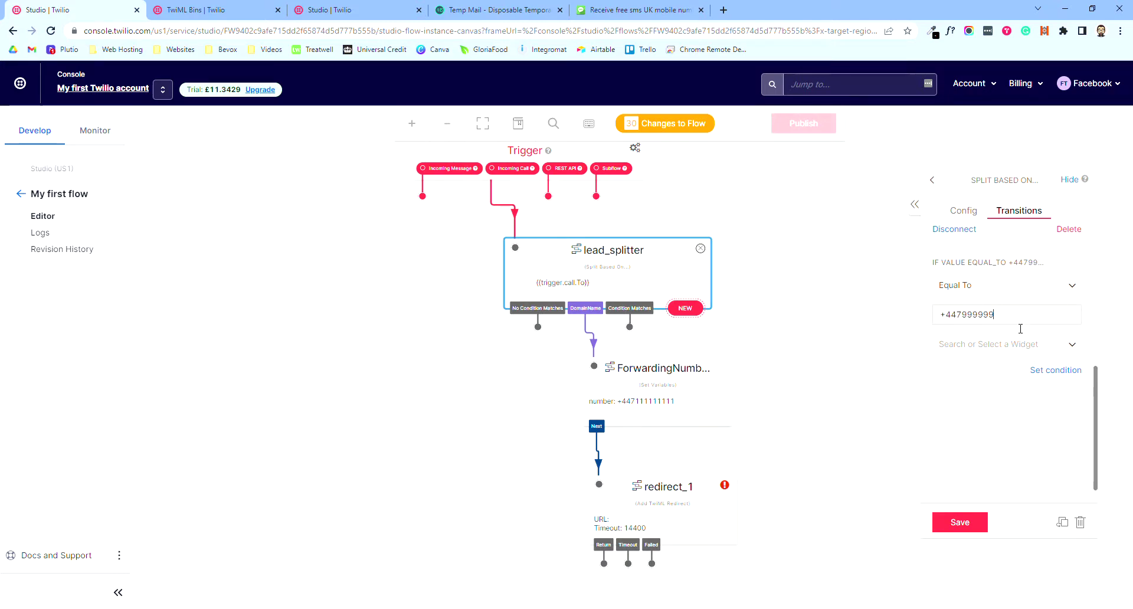
{"action": "left_click", "coordinate": [1056, 370]}
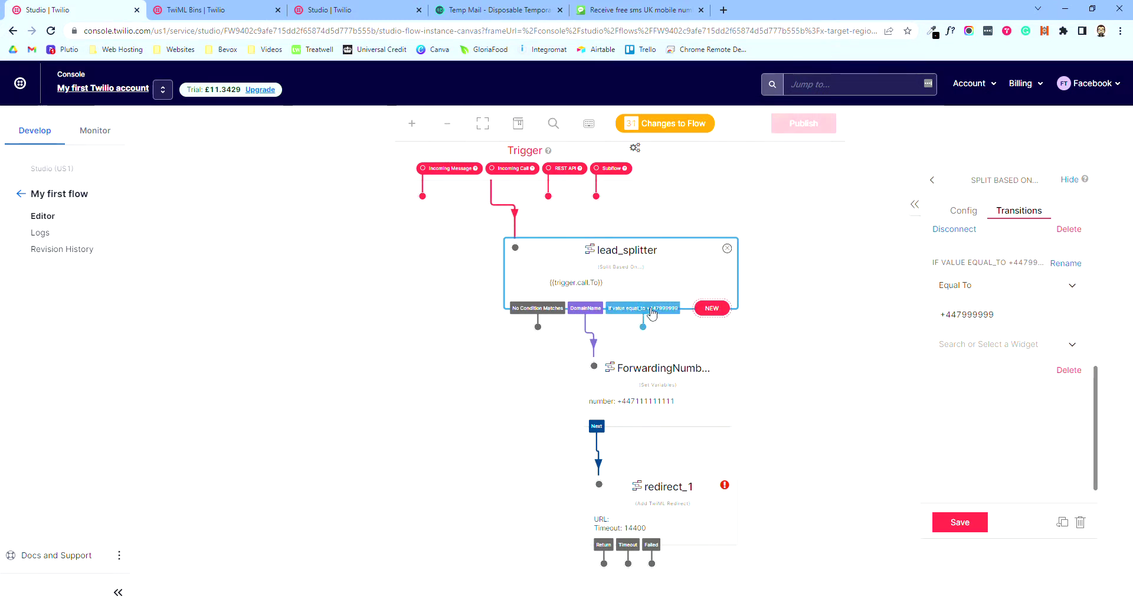
Rename lead_splitter's unconnected Equal To condition as NichePlumbing, set the condition and save the widget
{"action": "left_click", "coordinate": [1066, 264]}
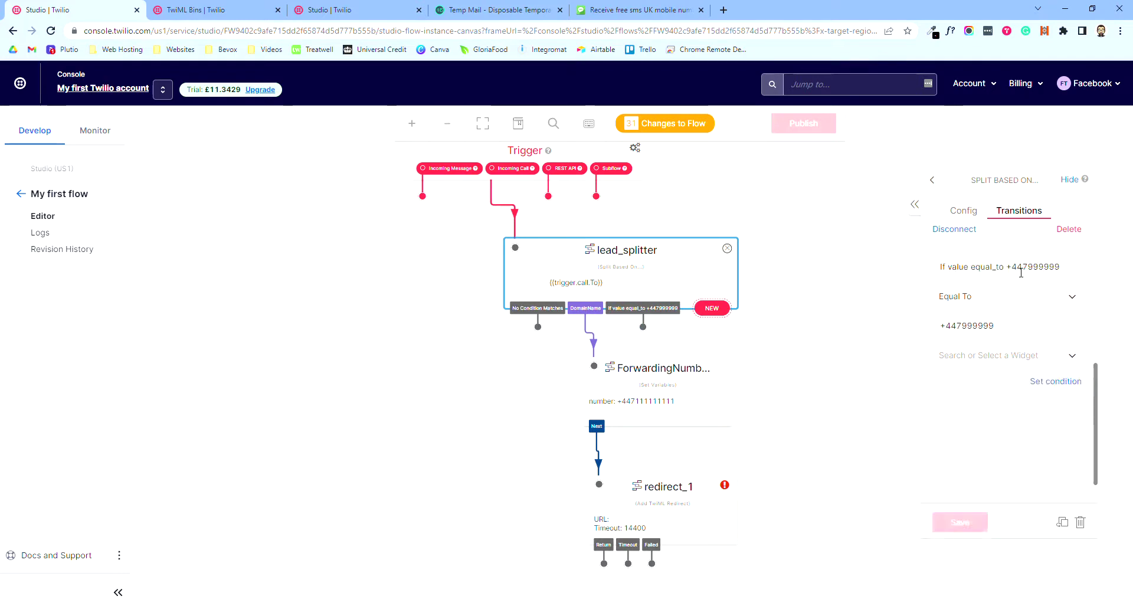
{"action": "left_click_drag", "start_coordinate": [1063, 267], "coordinate": [940, 269]}
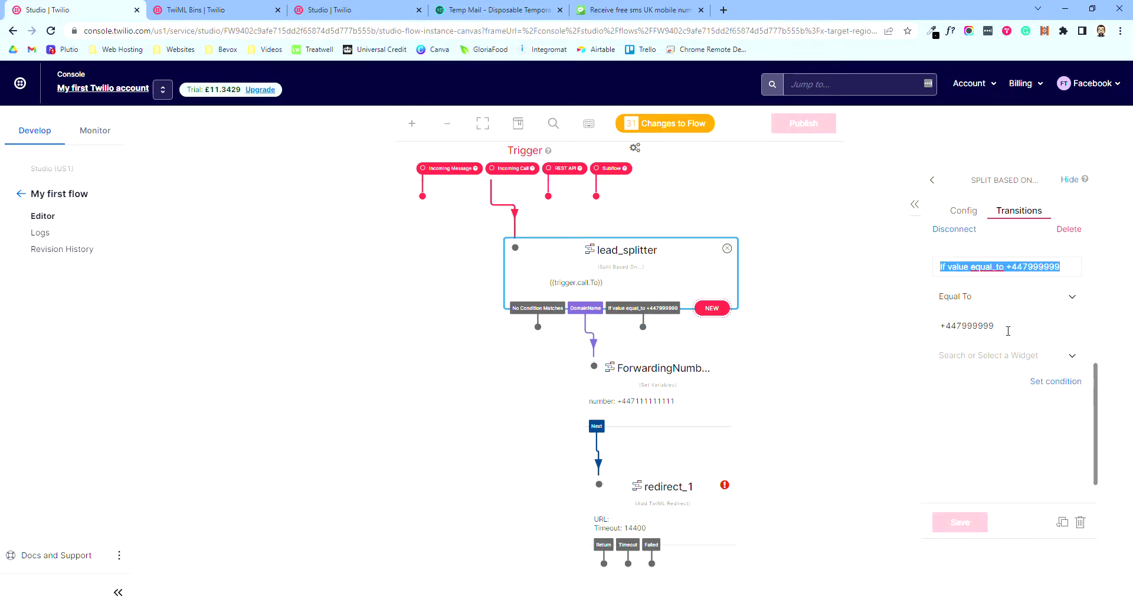
{"action": "type", "text": "NichePlumbin"}
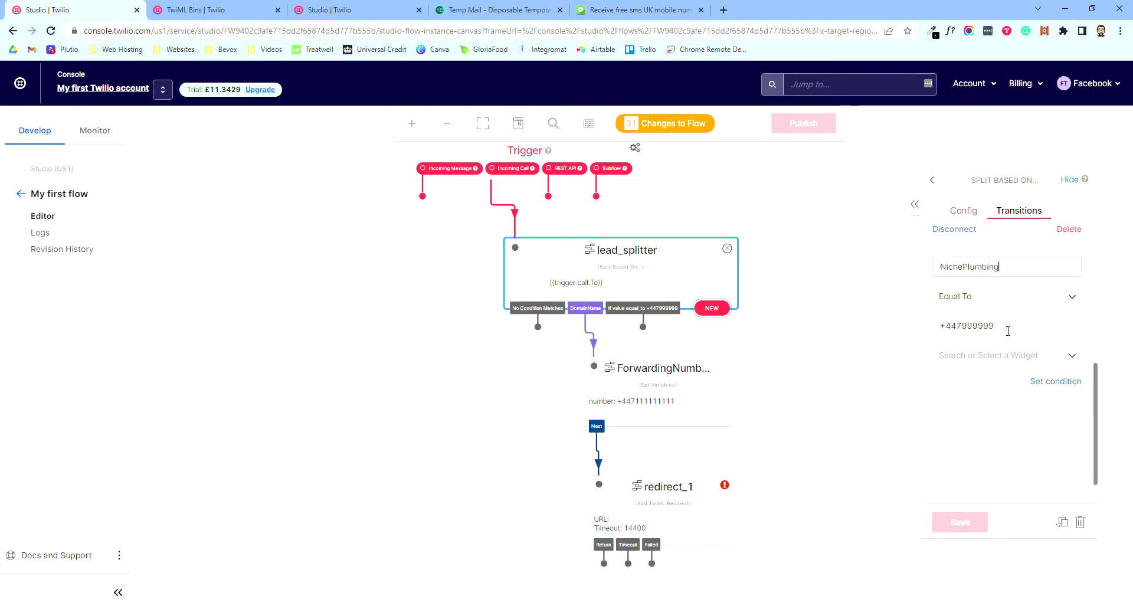
{"action": "type", "text": "g"}
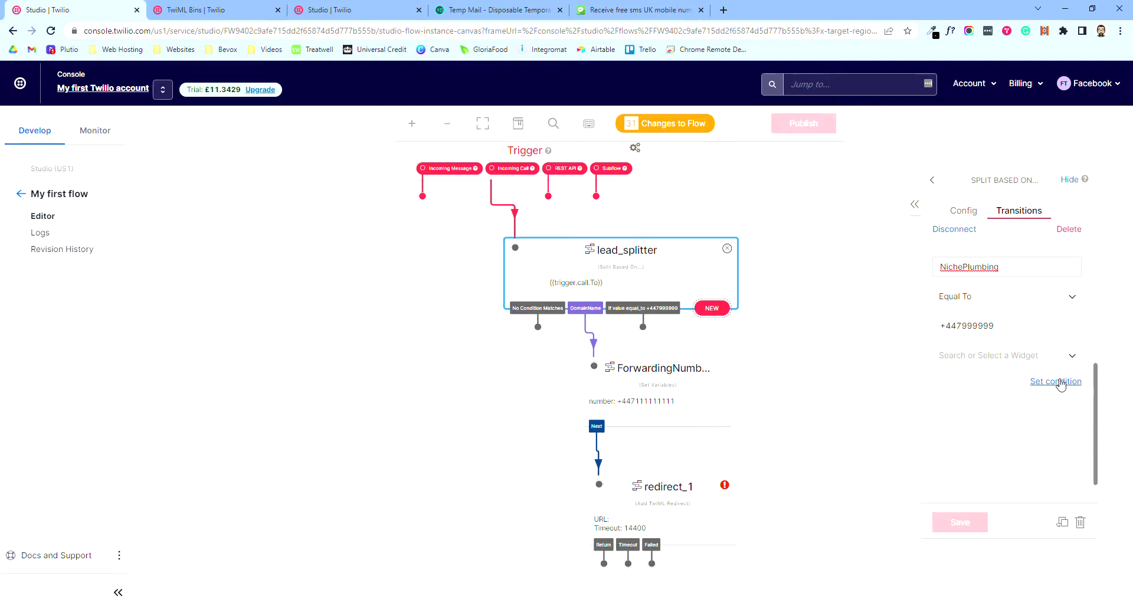
{"action": "left_click", "coordinate": [1060, 383]}
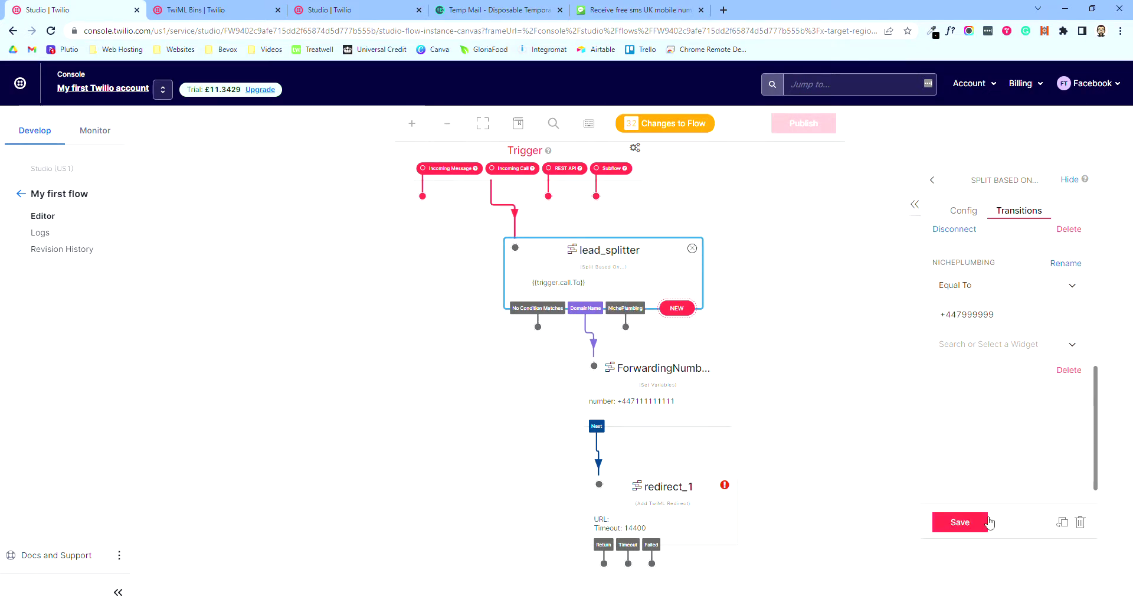
{"action": "left_click", "coordinate": [956, 528]}
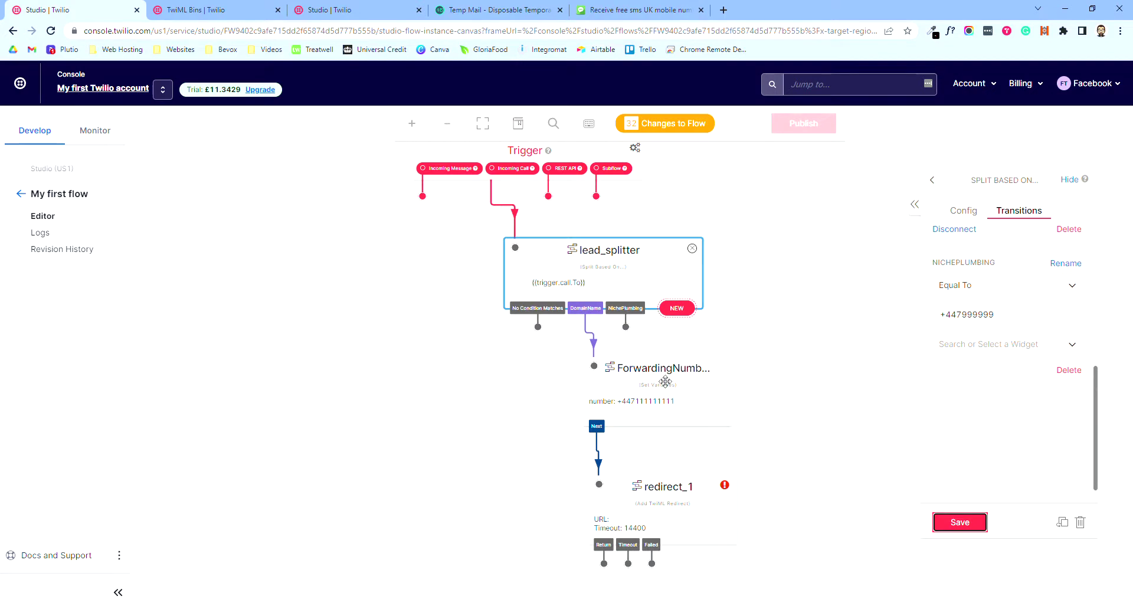
Reposition the ForwardingNumber and redirect_1 widgets so they line up in a column beneath lead_splitter
{"action": "left_click_drag", "start_coordinate": [674, 382], "coordinate": [665, 411]}
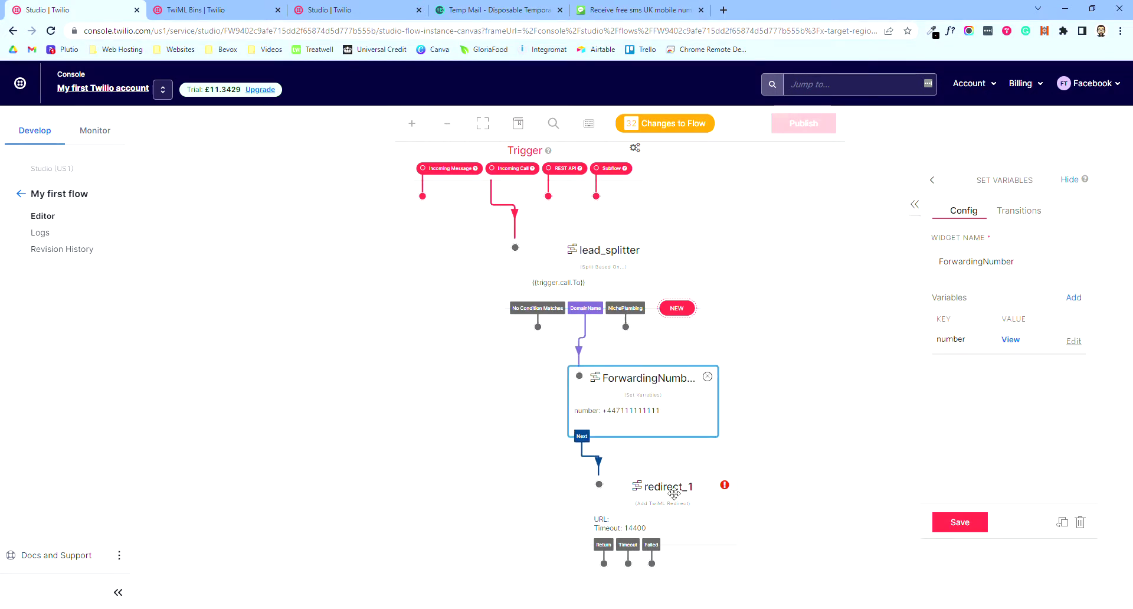
{"action": "left_click_drag", "start_coordinate": [674, 493], "coordinate": [651, 500]}
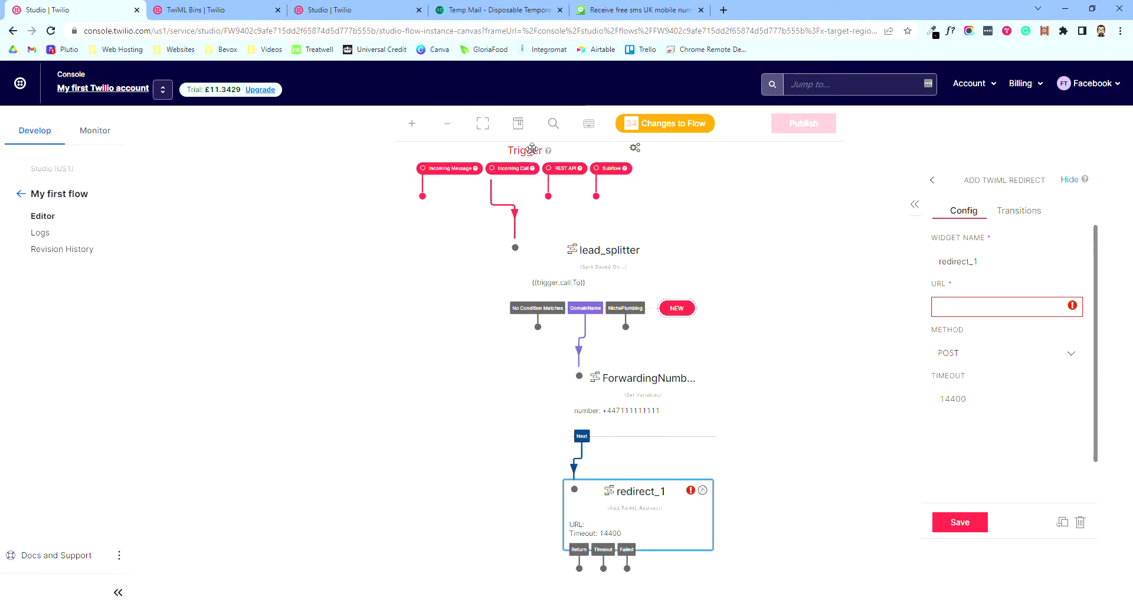
{"action": "scroll", "coordinate": [583, 205], "scroll_direction": "up", "scroll_amount": 1}
{"action": "scroll", "coordinate": [532, 197], "scroll_direction": "down", "scroll_amount": 1}
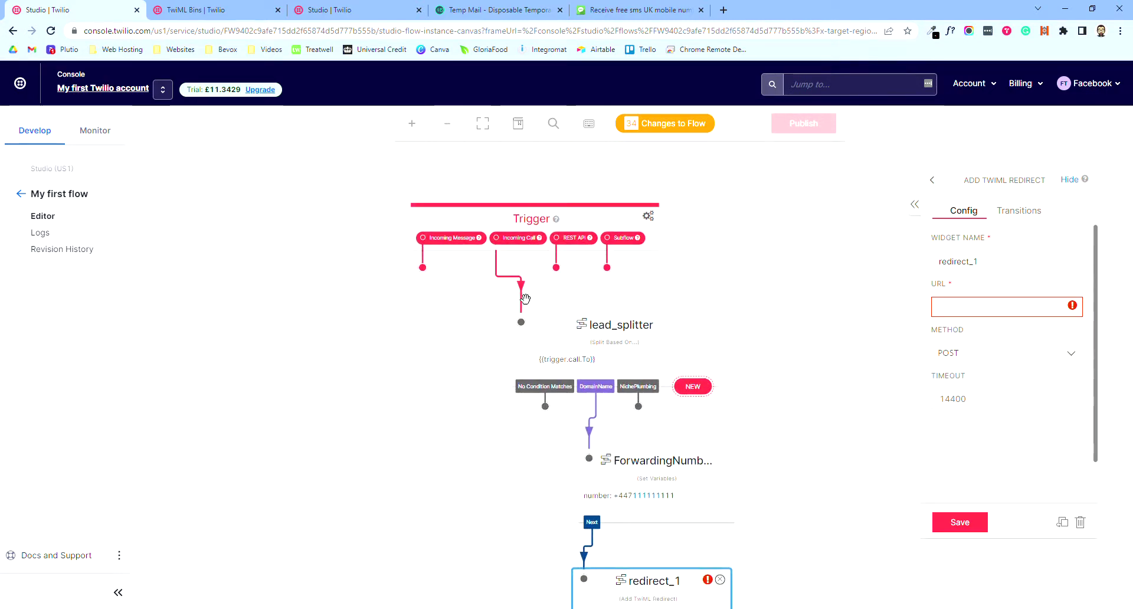
{"action": "scroll", "coordinate": [643, 579], "scroll_direction": "down", "scroll_amount": 2}
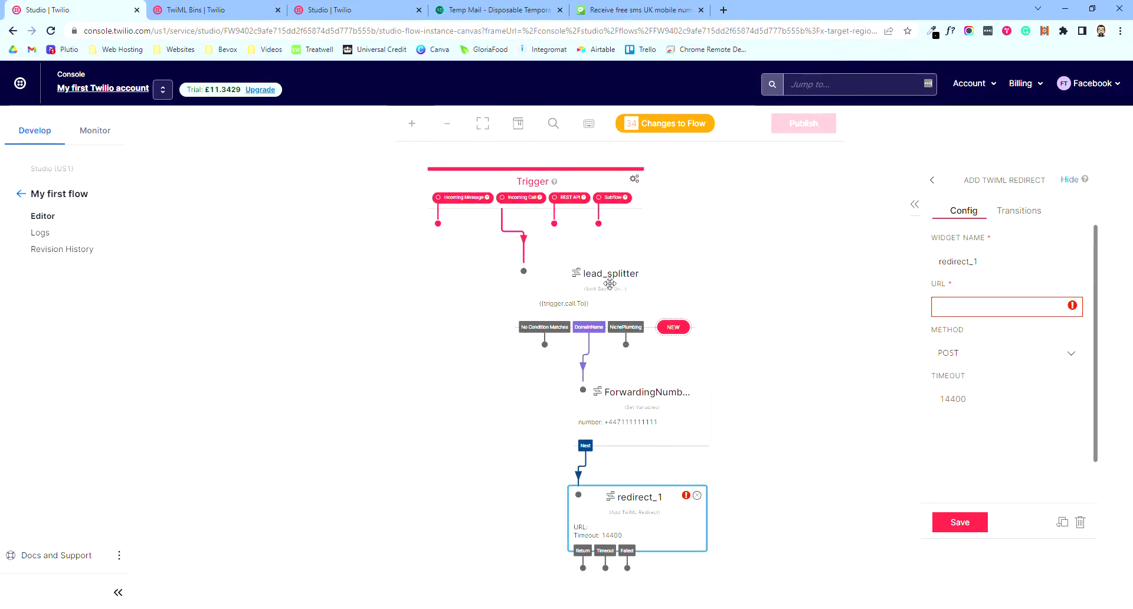
Review the DomainName and NichePlumbing conditions in lead_splitter's transitions, including their comparison values and target widgets
{"action": "left_click", "coordinate": [643, 291]}
{"action": "left_click", "coordinate": [1013, 218]}
{"action": "scroll", "coordinate": [1009, 366], "scroll_direction": "down", "scroll_amount": 5}
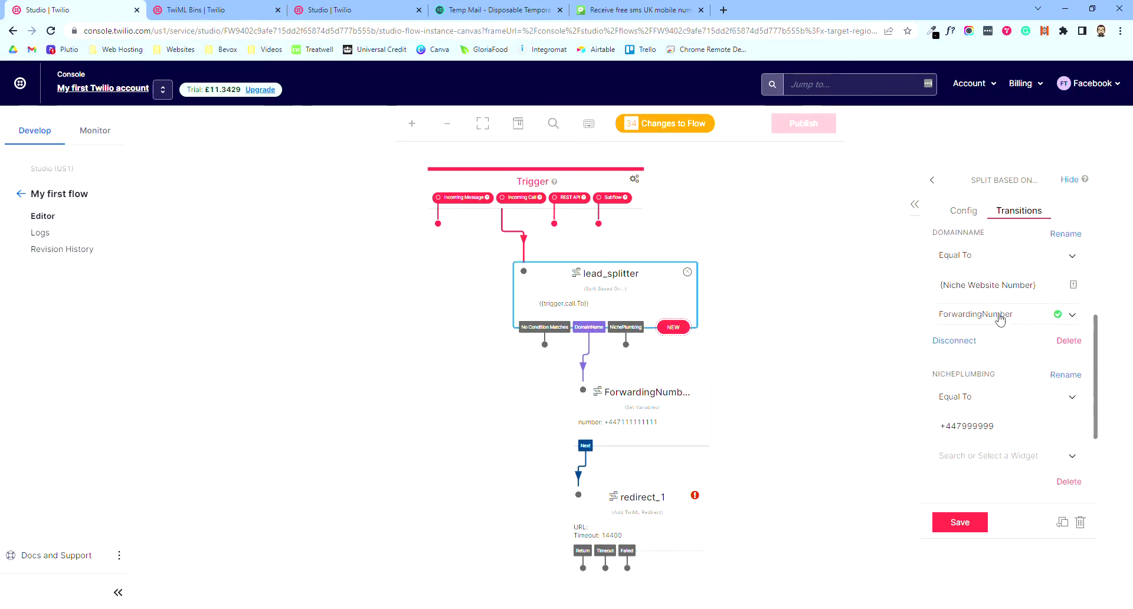
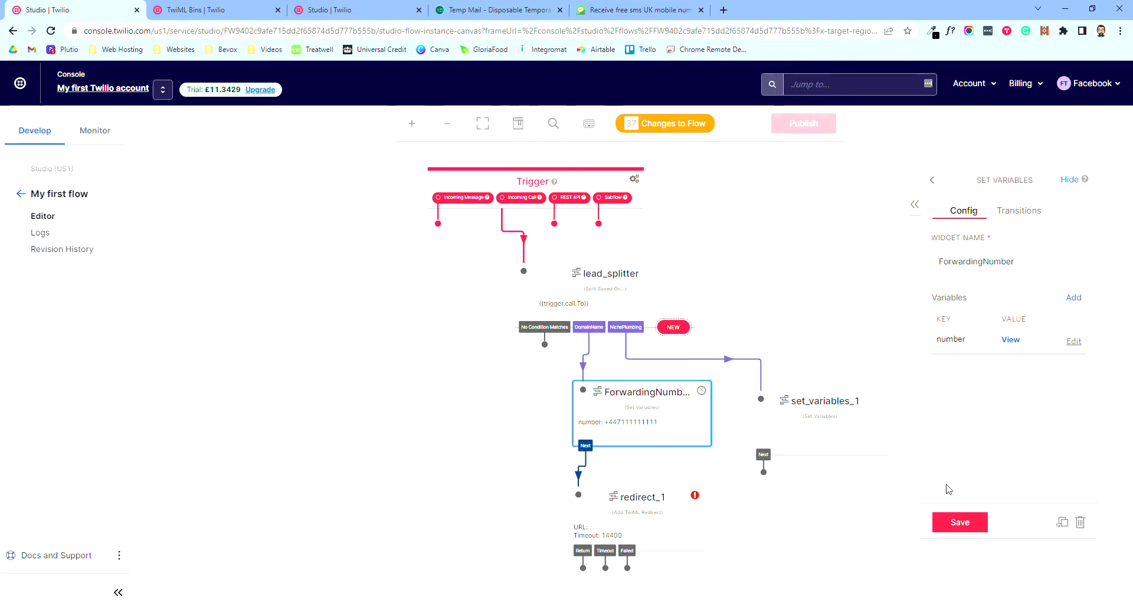
Add a variable with key number and a placeholder UK phone number as its value to the set_variables_1 widget
{"action": "left_click", "coordinate": [850, 430]}
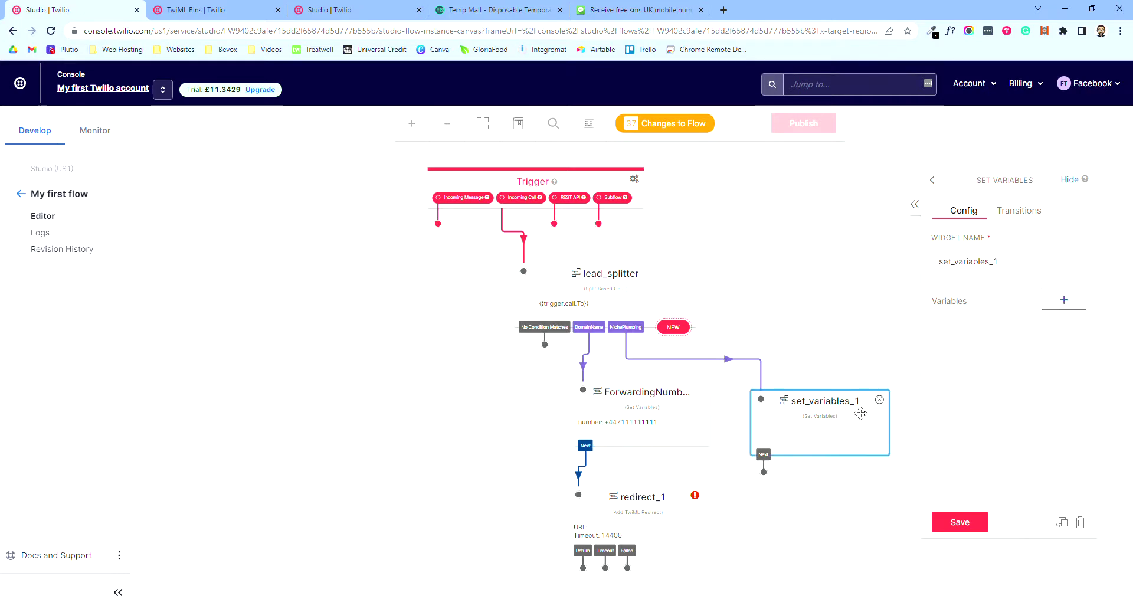
{"action": "left_click", "coordinate": [1085, 303]}
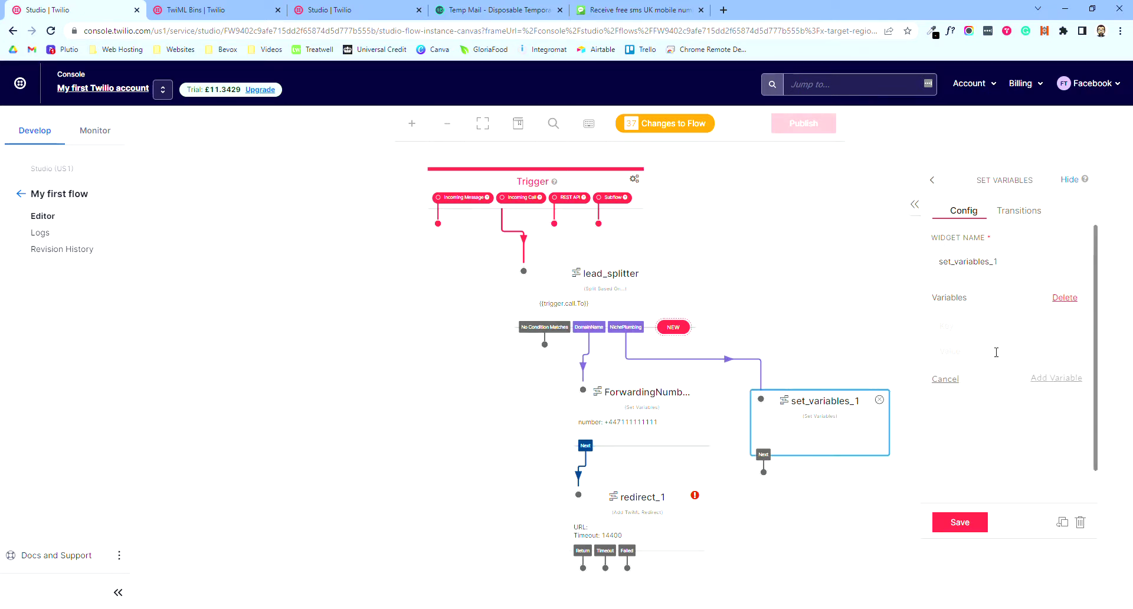
{"action": "type", "text": "number"}
{"action": "left_click_drag", "start_coordinate": [966, 335], "coordinate": [930, 336]}
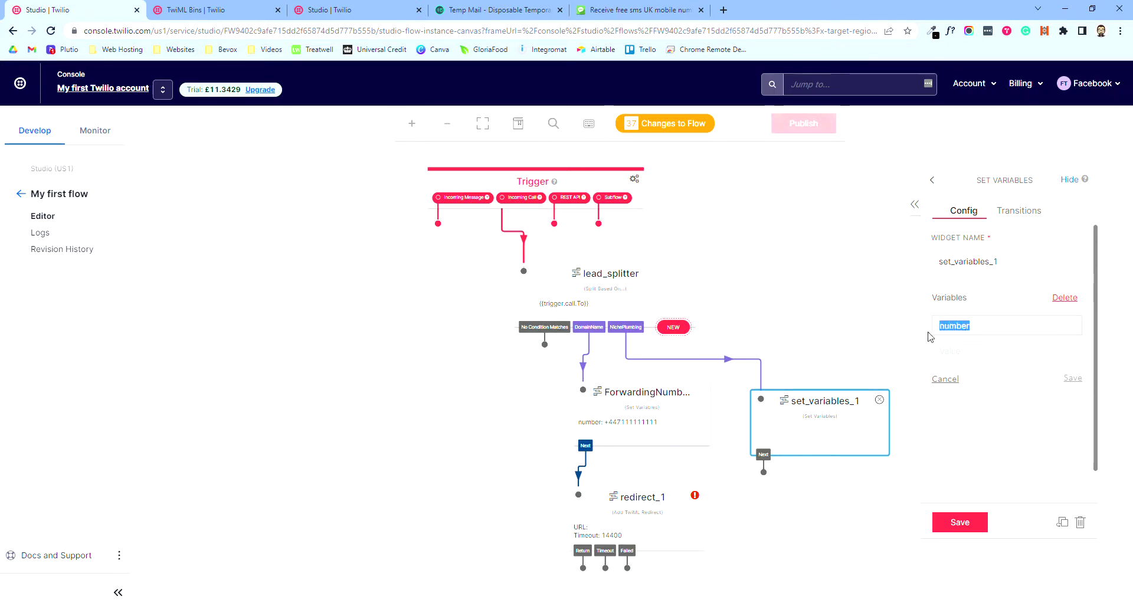
{"action": "left_click", "coordinate": [996, 330]}
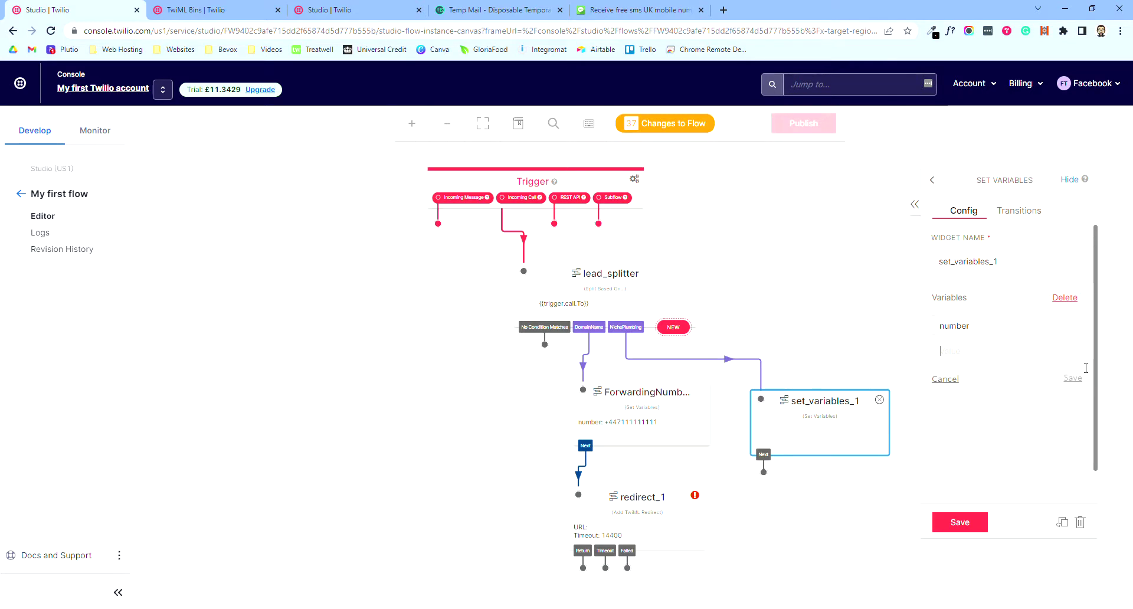
{"action": "type", "text": "+44"}
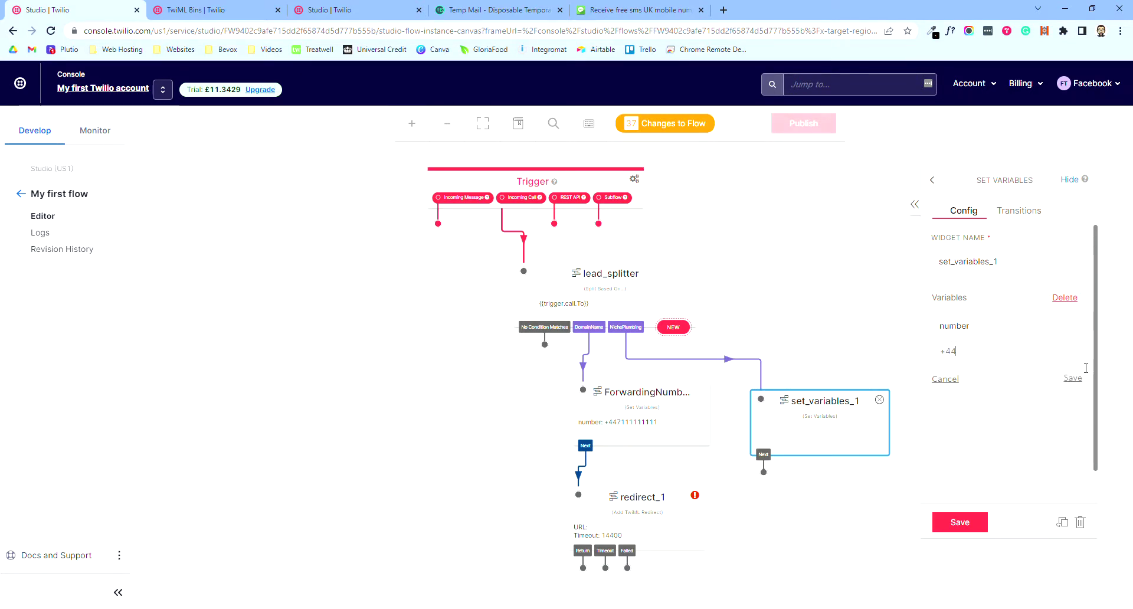
{"action": "type", "text": "71111111"}
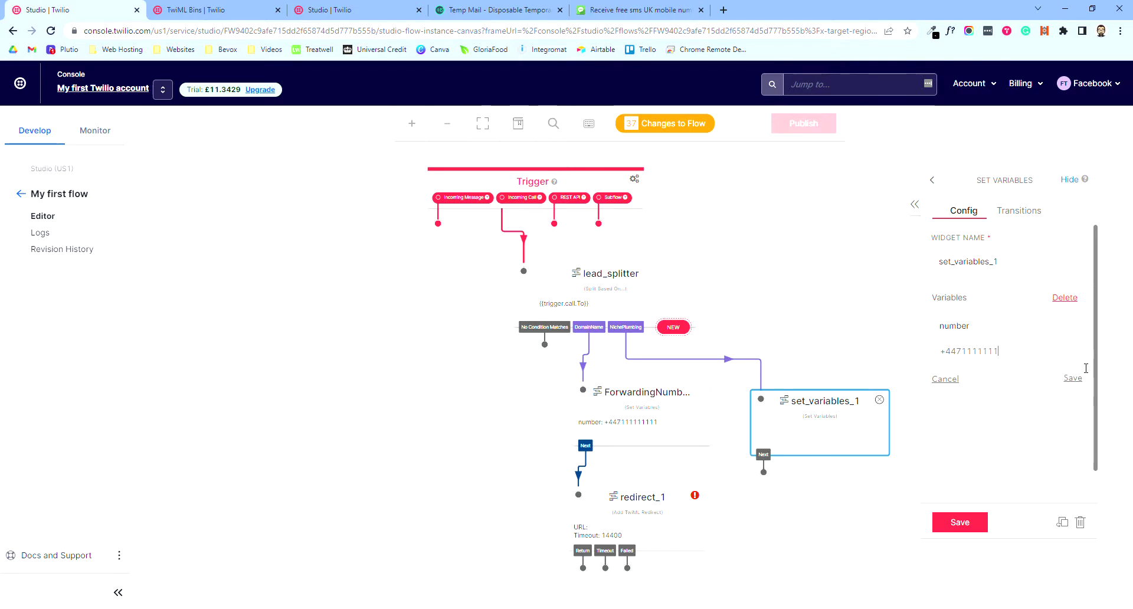
{"action": "type", "text": "11"}
{"action": "left_click", "coordinate": [1073, 378]}
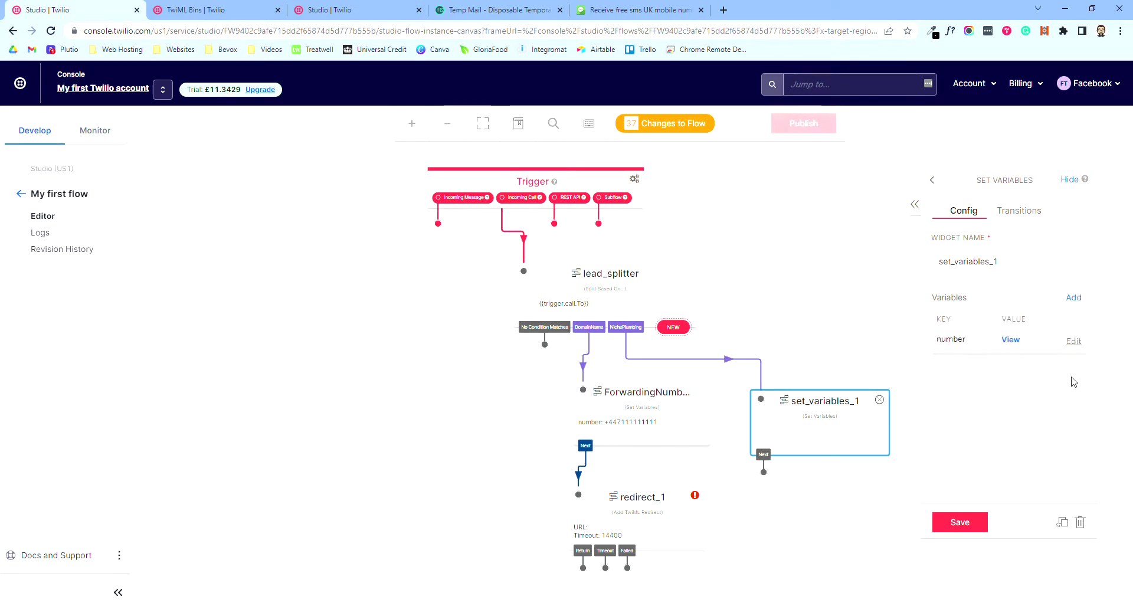
Move the set_variables_1 widget slightly higher, rename it BillsPlumbingBiz and save it
{"action": "left_click_drag", "start_coordinate": [820, 422], "coordinate": [824, 382]}
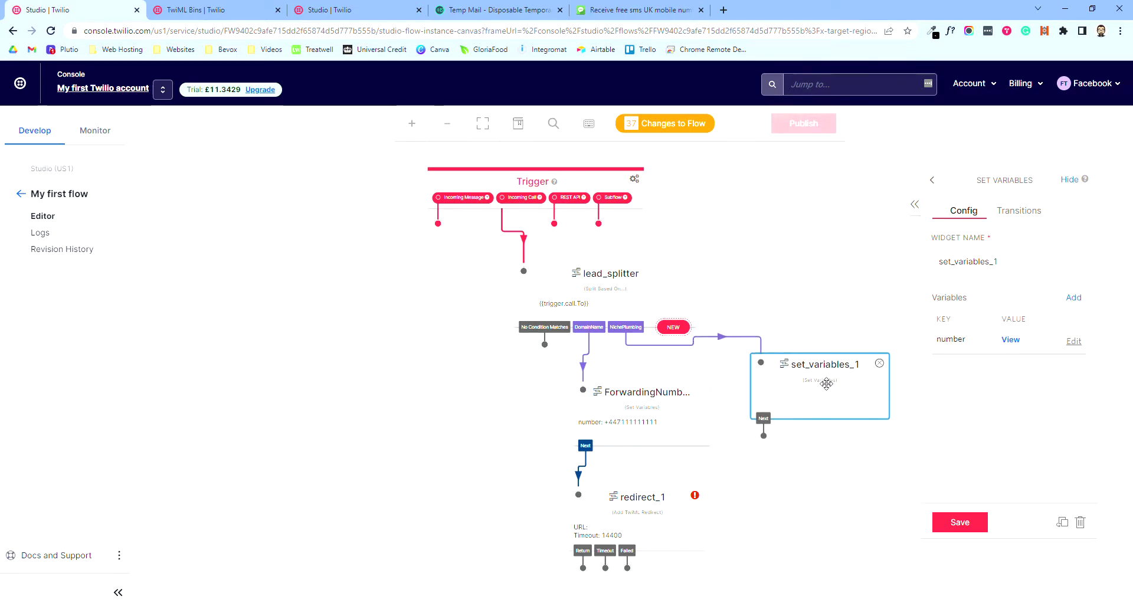
{"action": "double_click", "coordinate": [1020, 258]}
{"action": "left_click", "coordinate": [903, 280]}
{"action": "left_click_drag", "start_coordinate": [1005, 261], "coordinate": [939, 261]}
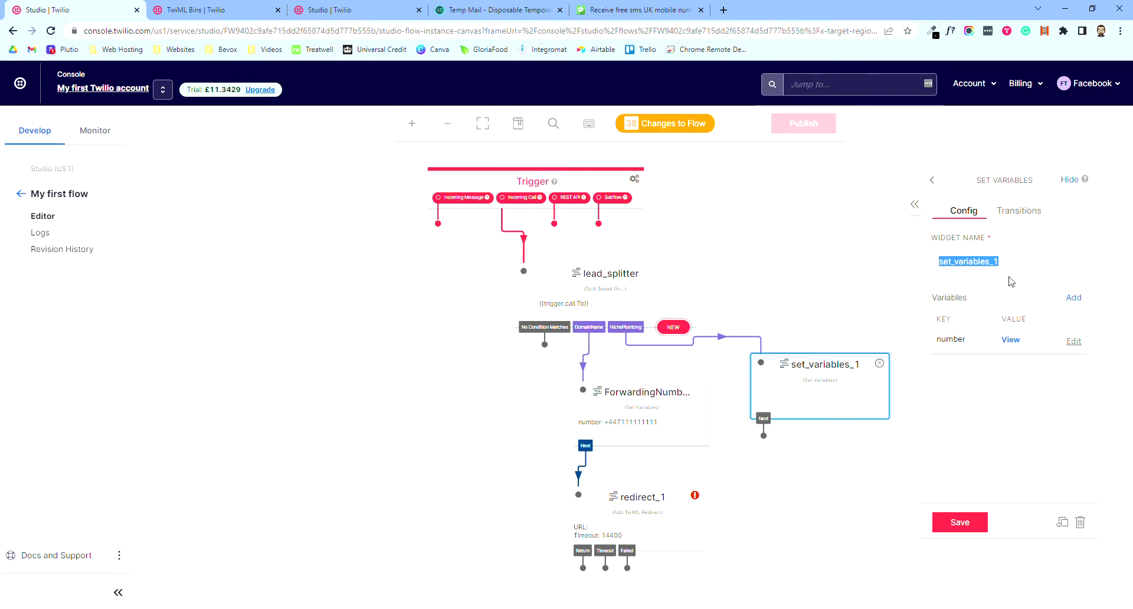
{"action": "type", "text": "B"}
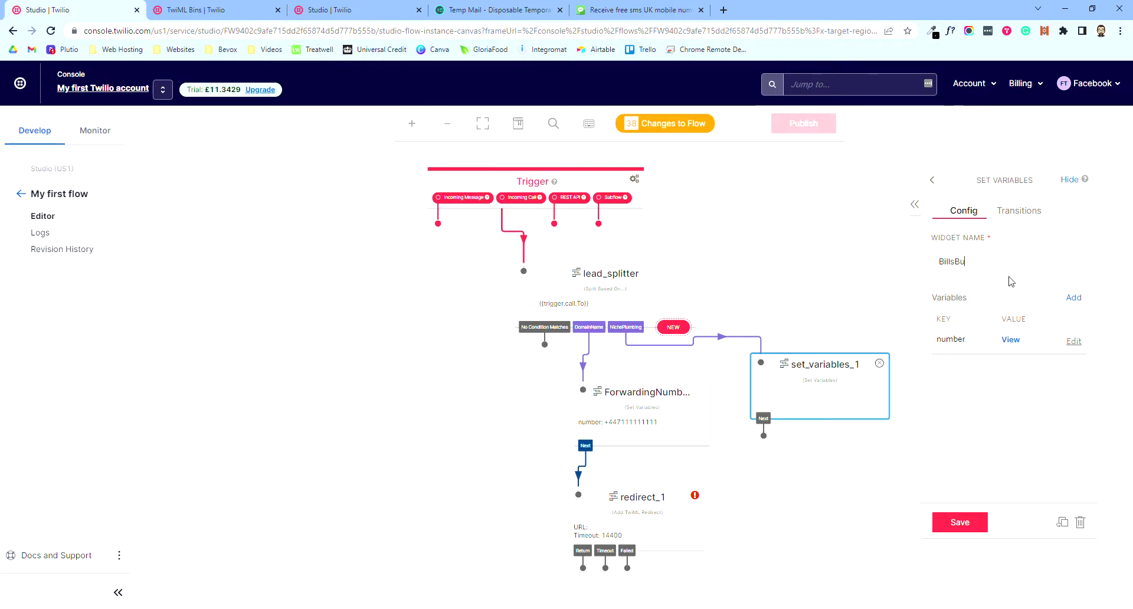
{"action": "type", "text": "illsPlumbingBiz"}
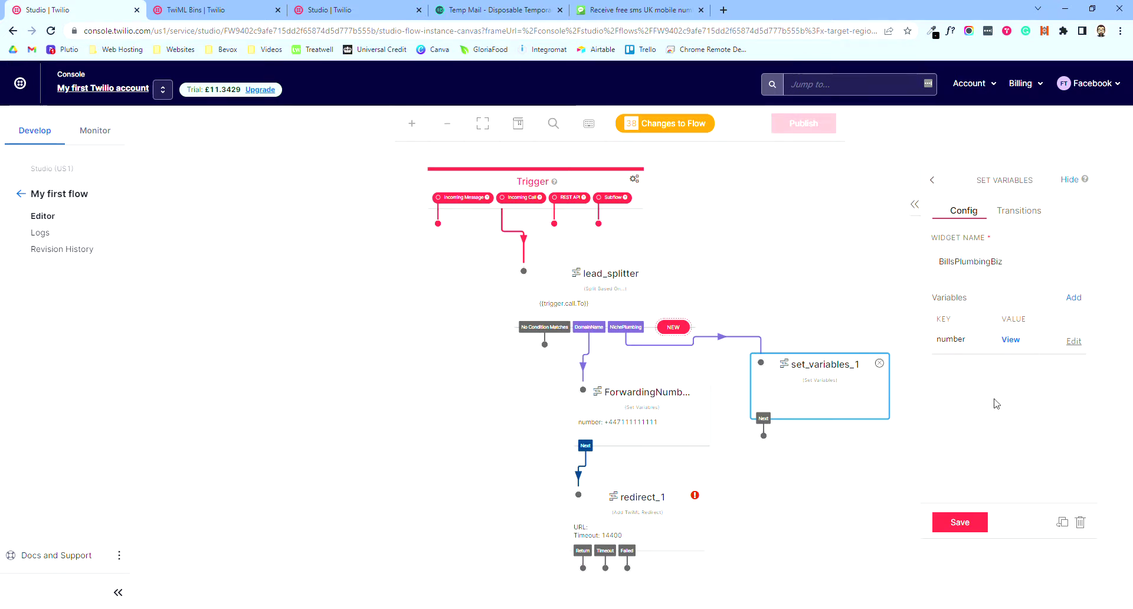
{"action": "double_click", "coordinate": [1020, 260]}
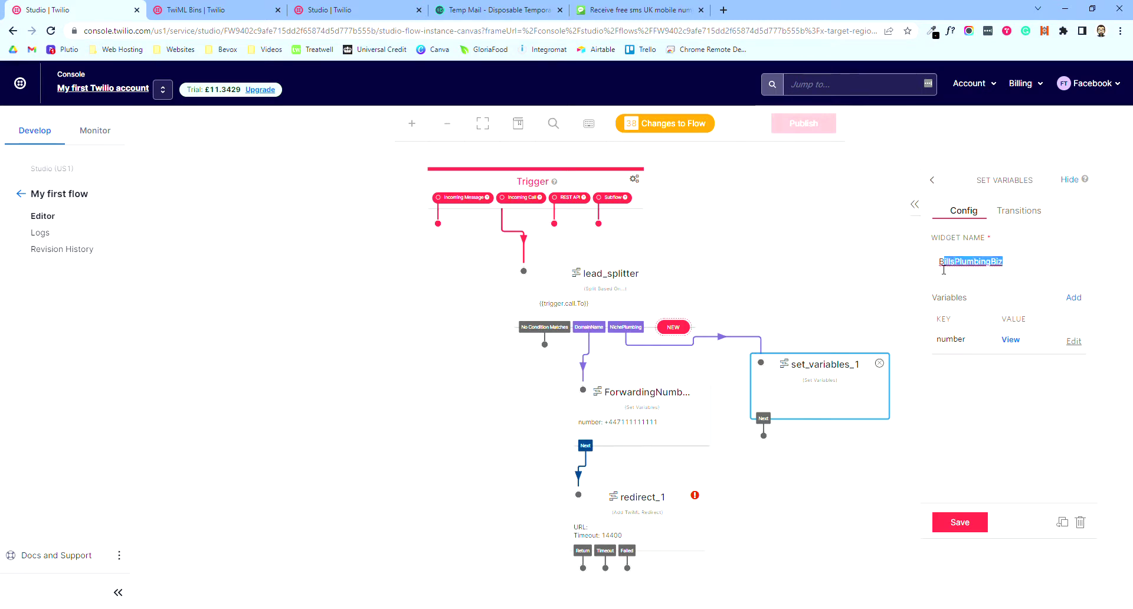
{"action": "left_click", "coordinate": [1021, 259]}
{"action": "left_click", "coordinate": [960, 522]}
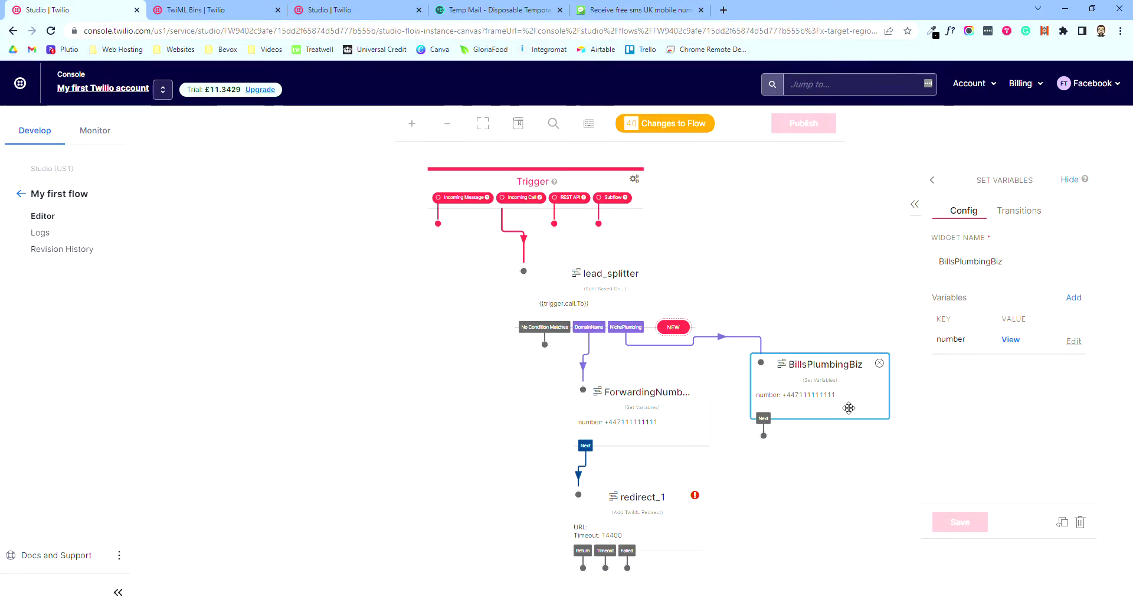
Reposition the BillsPlumbingBiz widget so it sits level with ForwardingNumber
{"action": "left_click", "coordinate": [849, 480]}
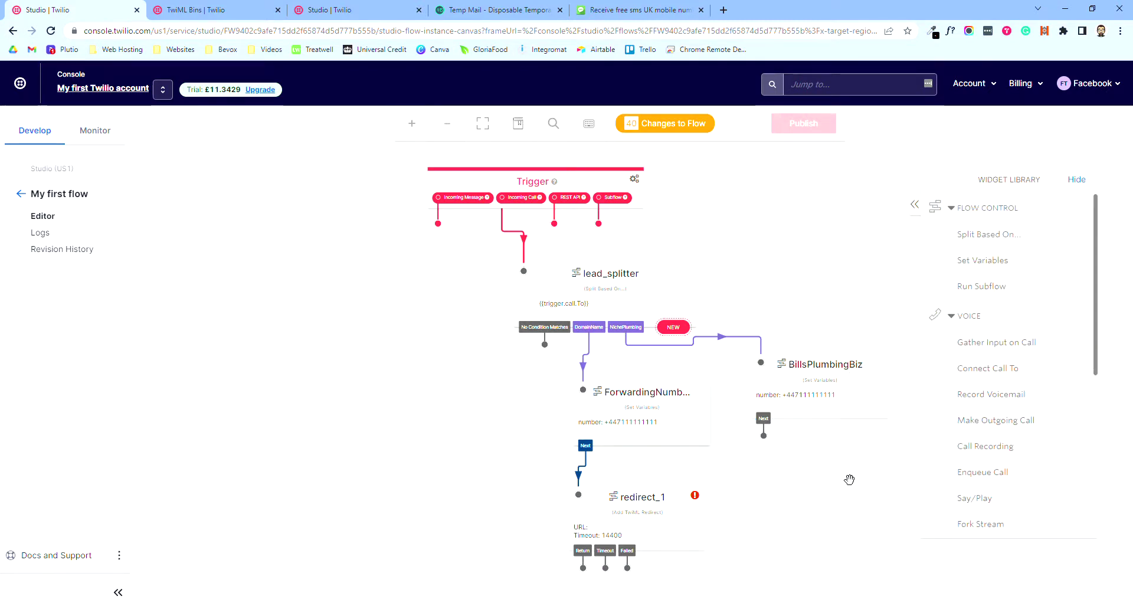
{"action": "scroll", "coordinate": [808, 420], "scroll_direction": "down", "scroll_amount": 2}
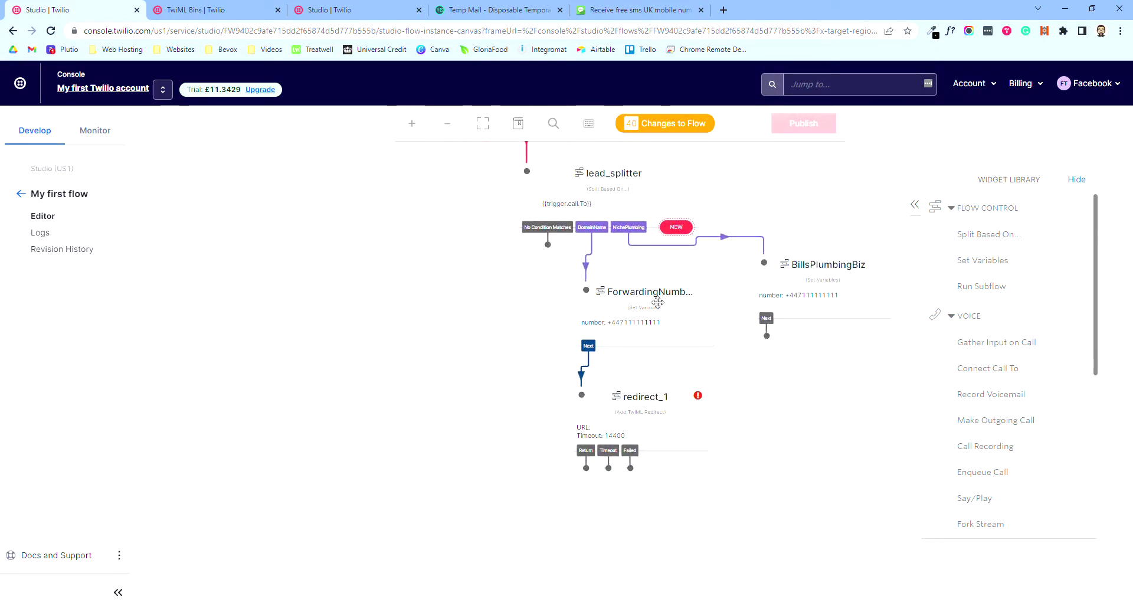
{"action": "left_click_drag", "start_coordinate": [835, 282], "coordinate": [818, 304]}
{"action": "left_click", "coordinate": [826, 392]}
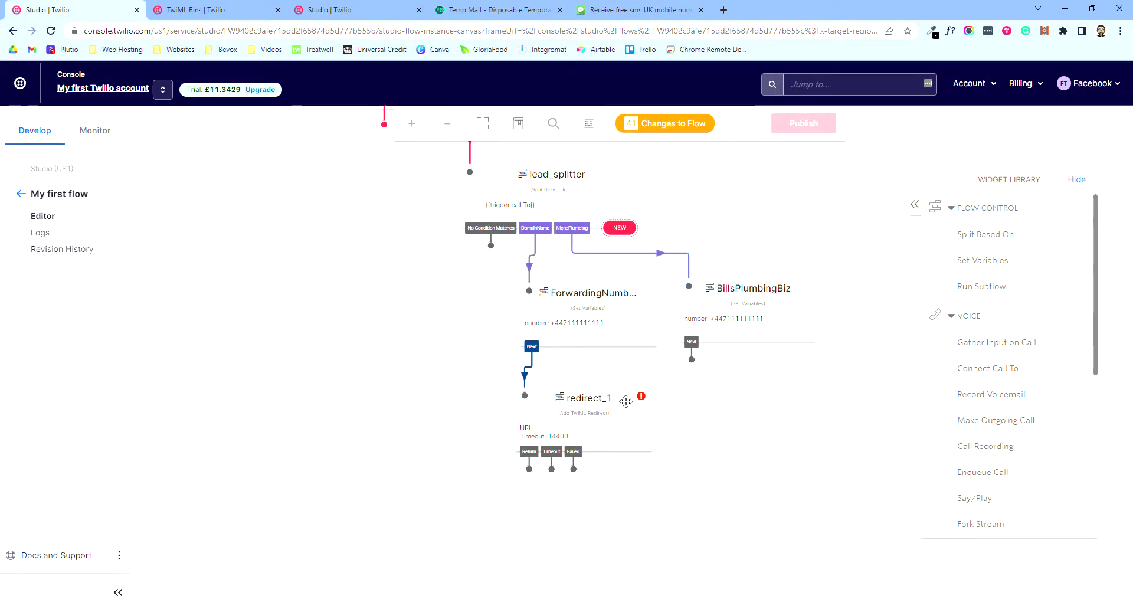
{"action": "left_click", "coordinate": [755, 326]}
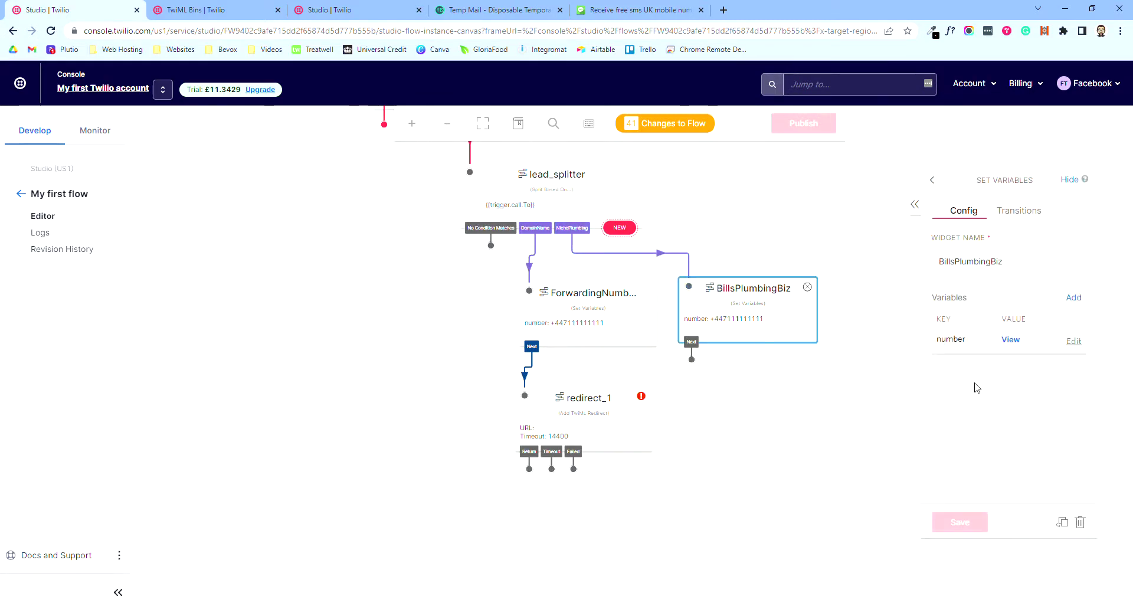
{"action": "left_click", "coordinate": [1019, 261]}
{"action": "key", "text": "BackSpace"}
{"action": "key", "text": "BackSpace"}
{"action": "key", "text": "BackSpace"}
{"action": "type", "text": "Biz"}
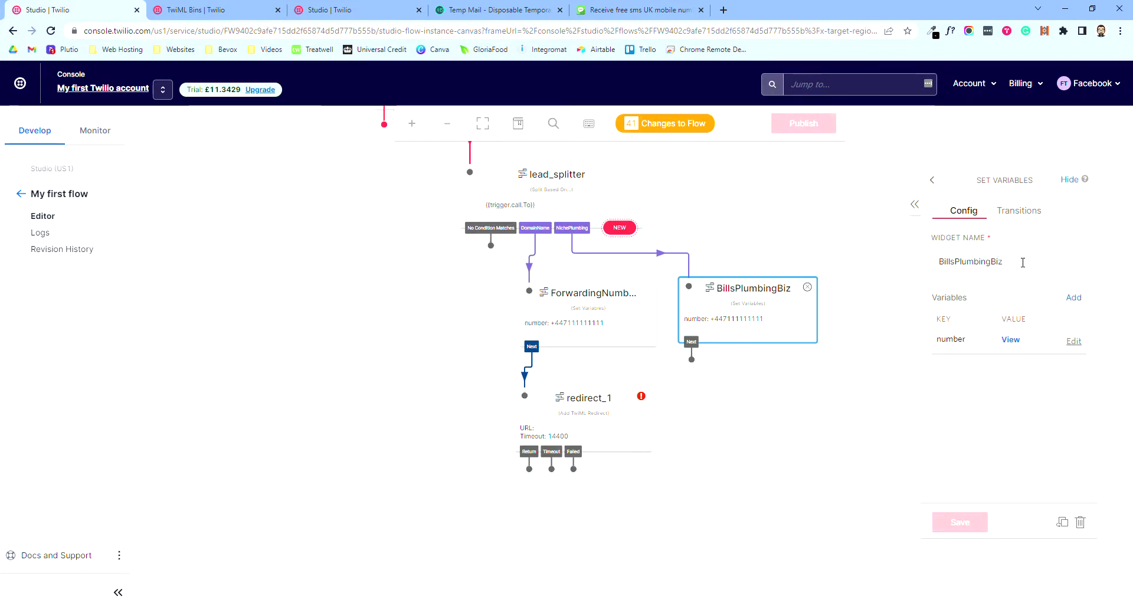
{"action": "left_click", "coordinate": [1073, 342]}
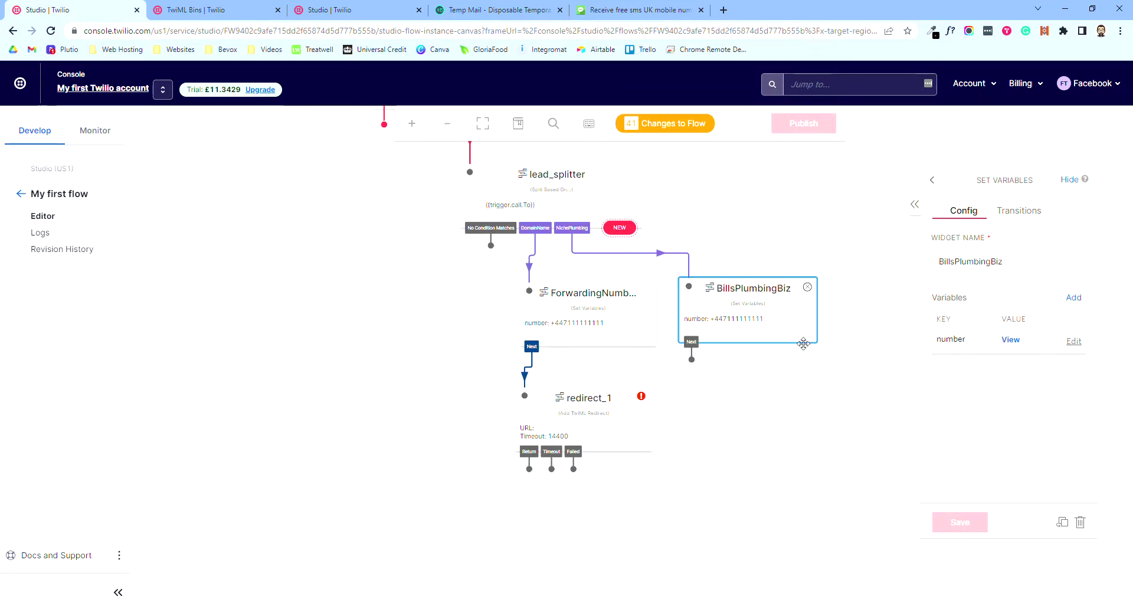
{"action": "left_click_drag", "start_coordinate": [790, 406], "coordinate": [791, 406]}
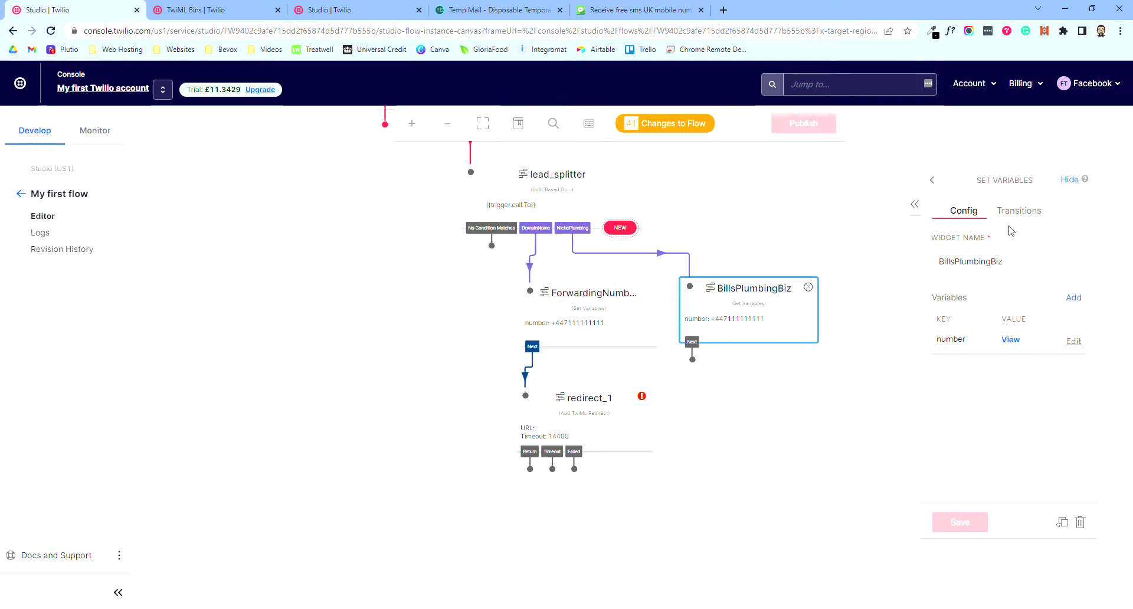
Place an Add TwiML Redirect widget on the canvas beneath the BillsPlumbingBiz widget
{"action": "left_click", "coordinate": [933, 180]}
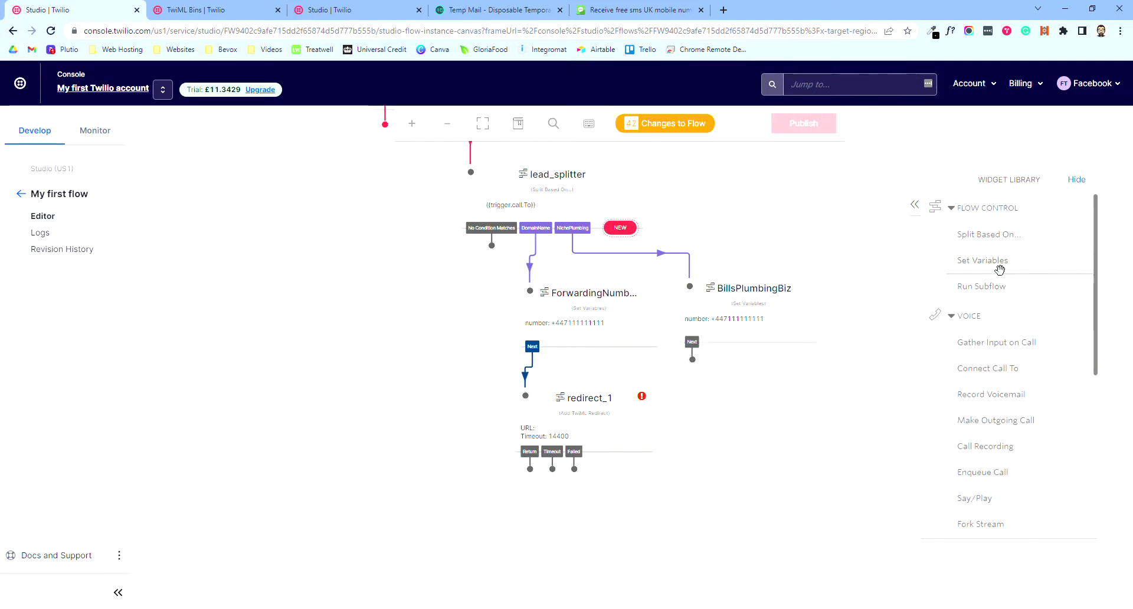
{"action": "scroll", "coordinate": [989, 354], "scroll_direction": "down", "scroll_amount": 5}
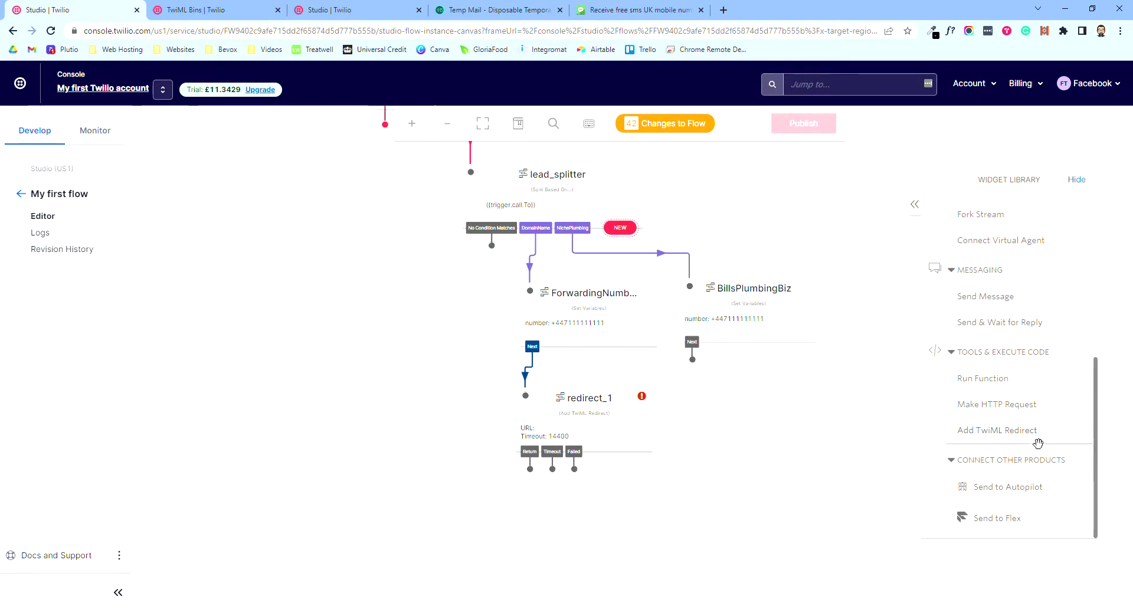
{"action": "left_click_drag", "start_coordinate": [1035, 443], "coordinate": [753, 425]}
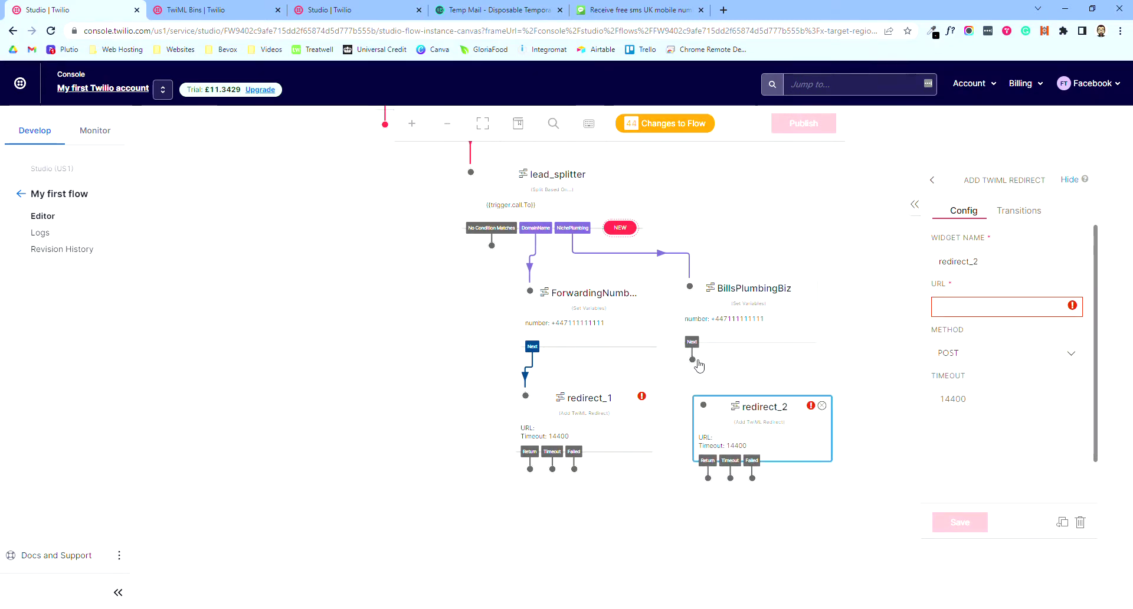
Connect the BillsPlumbingBiz widget's Next transition to redirect_2 and move redirect_2 slightly higher beneath it
{"action": "left_click_drag", "start_coordinate": [693, 359], "coordinate": [705, 406]}
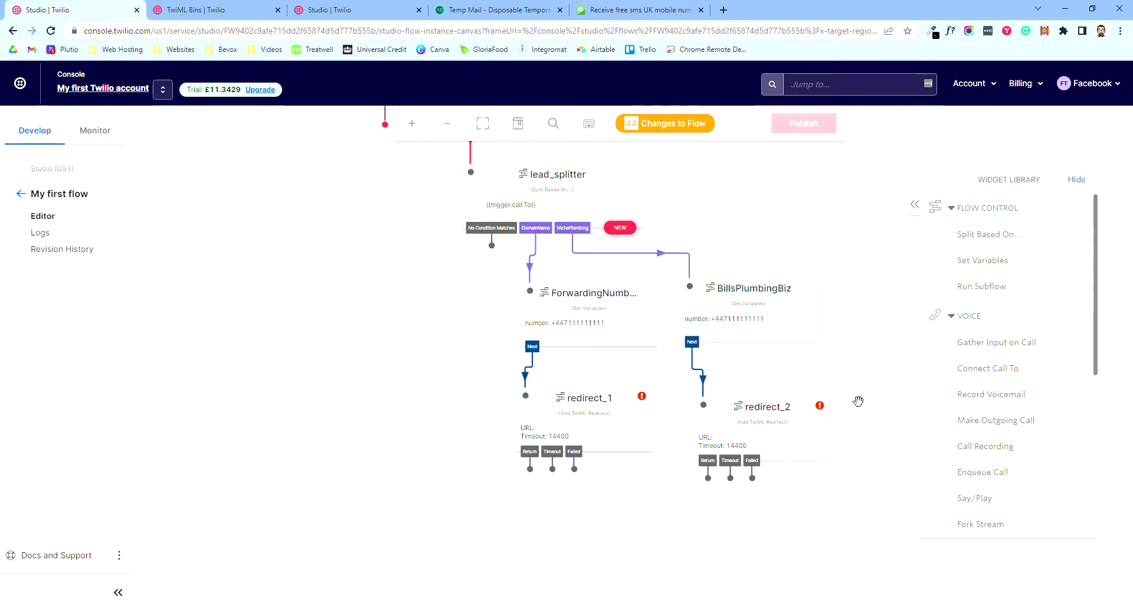
{"action": "left_click", "coordinate": [736, 407]}
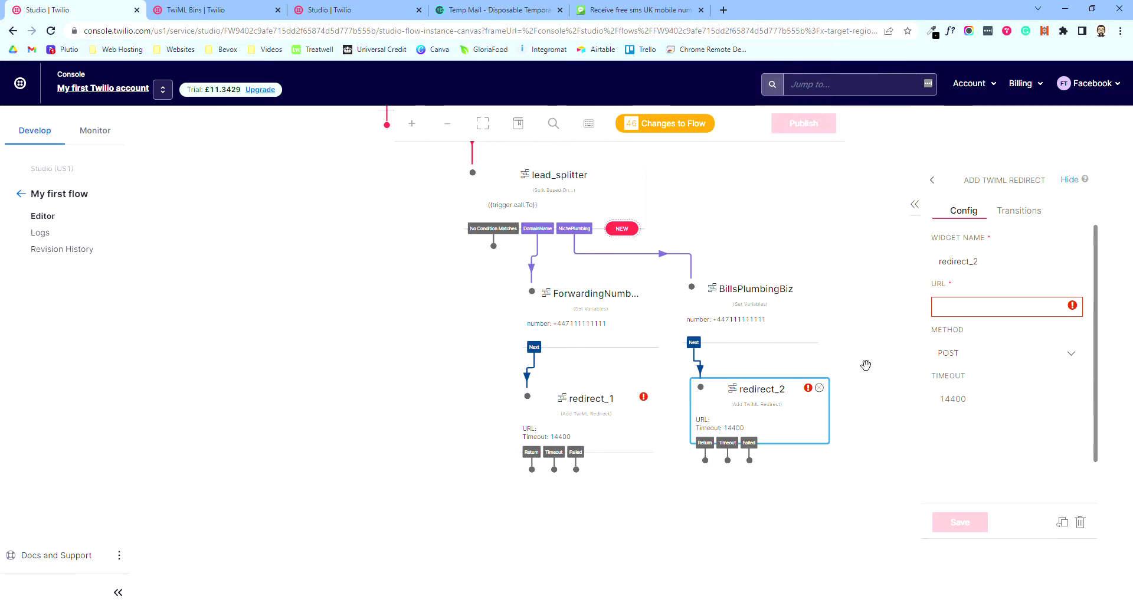
Open the forwarding TwiML bin and copy its URL
{"action": "left_click", "coordinate": [192, 10]}
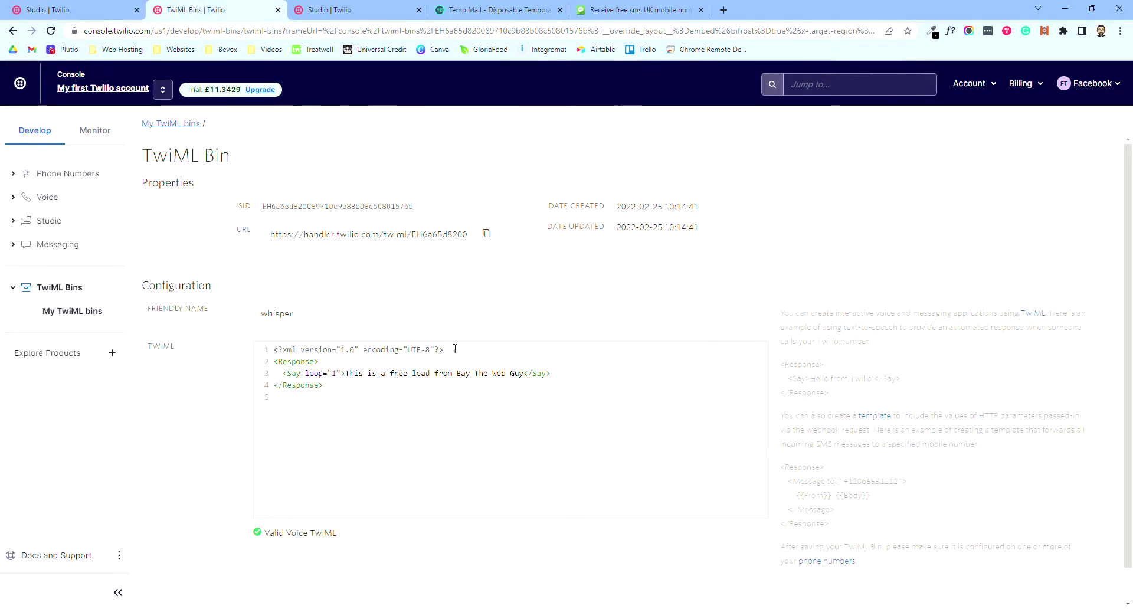
{"action": "left_click", "coordinate": [61, 313]}
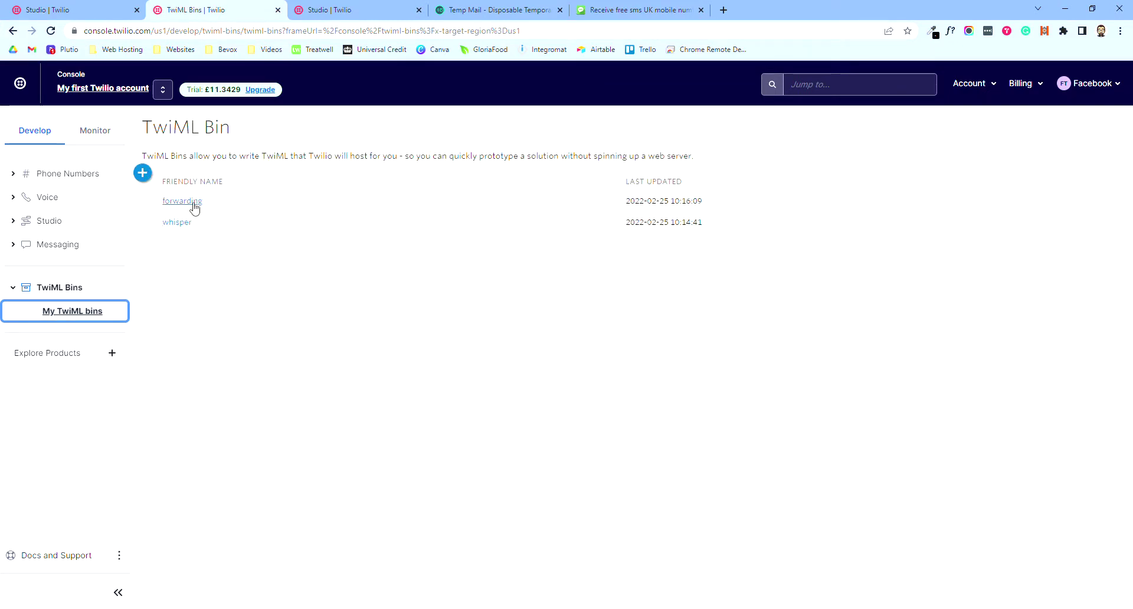
{"action": "left_click", "coordinate": [183, 202]}
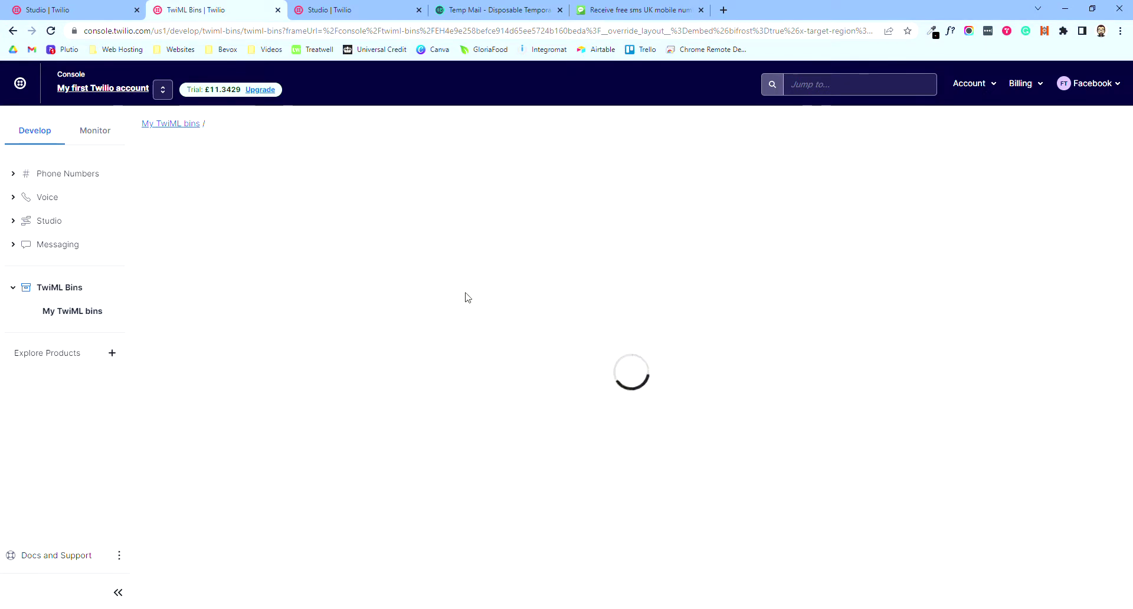
{"action": "left_click", "coordinate": [487, 235]}
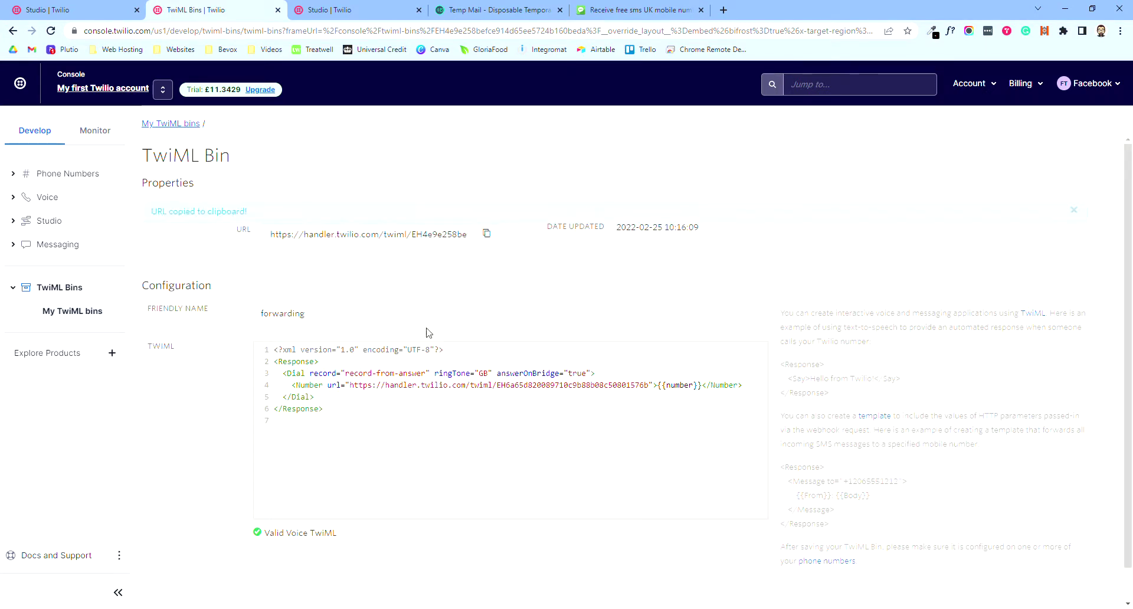
Set the redirect_2 widget's URL to the copied forwarding bin URL and save the widget
{"action": "left_click", "coordinate": [95, 7]}
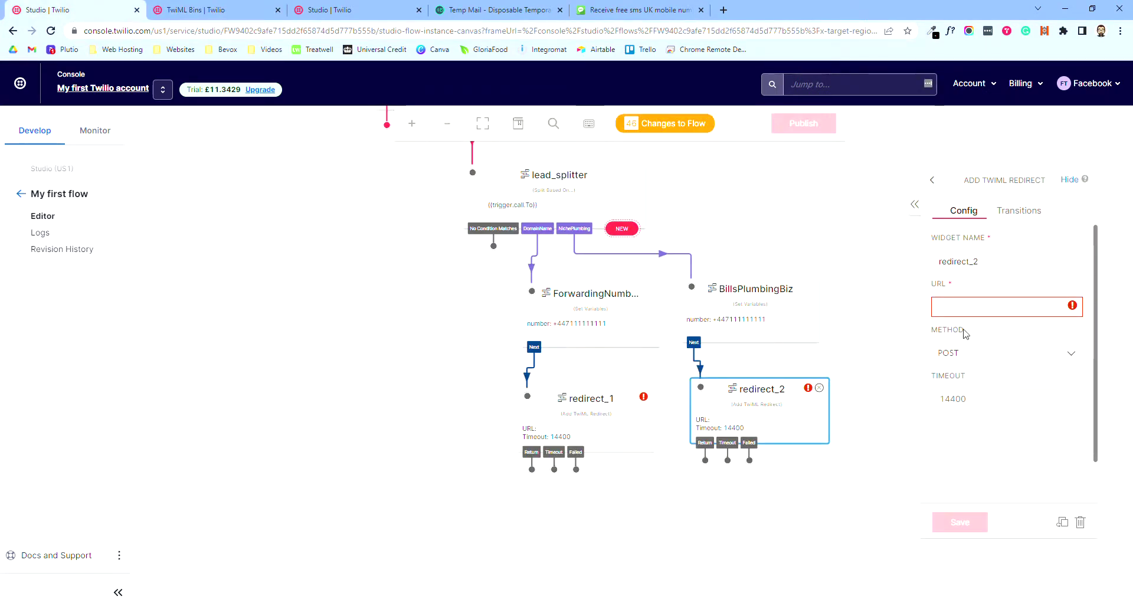
{"action": "left_click", "coordinate": [968, 308]}
{"action": "key", "text": "ctrl+v"}
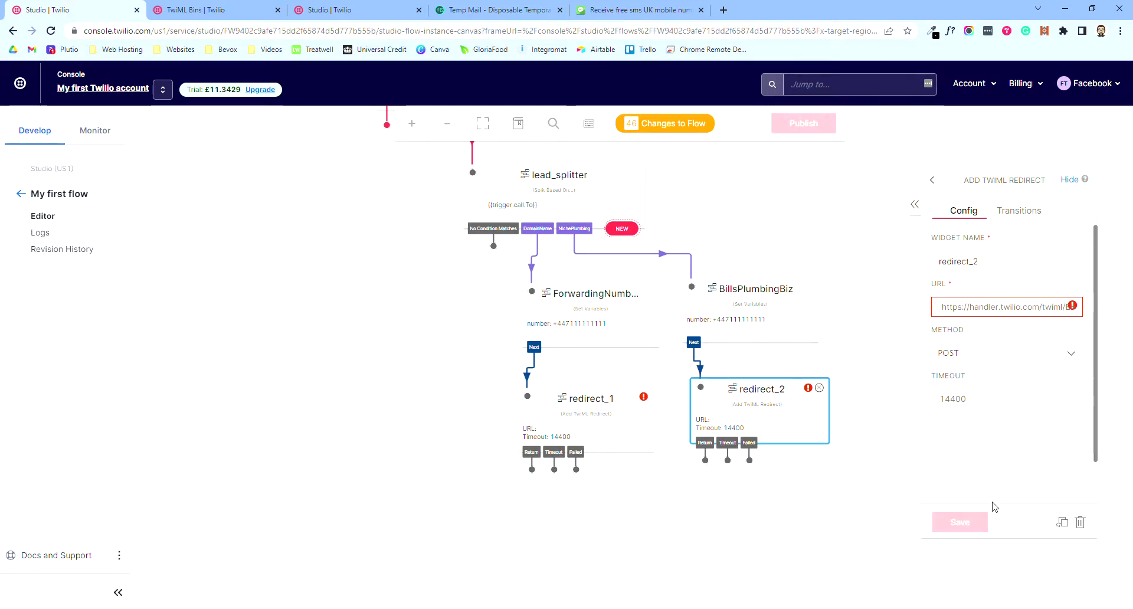
{"action": "left_click", "coordinate": [933, 181]}
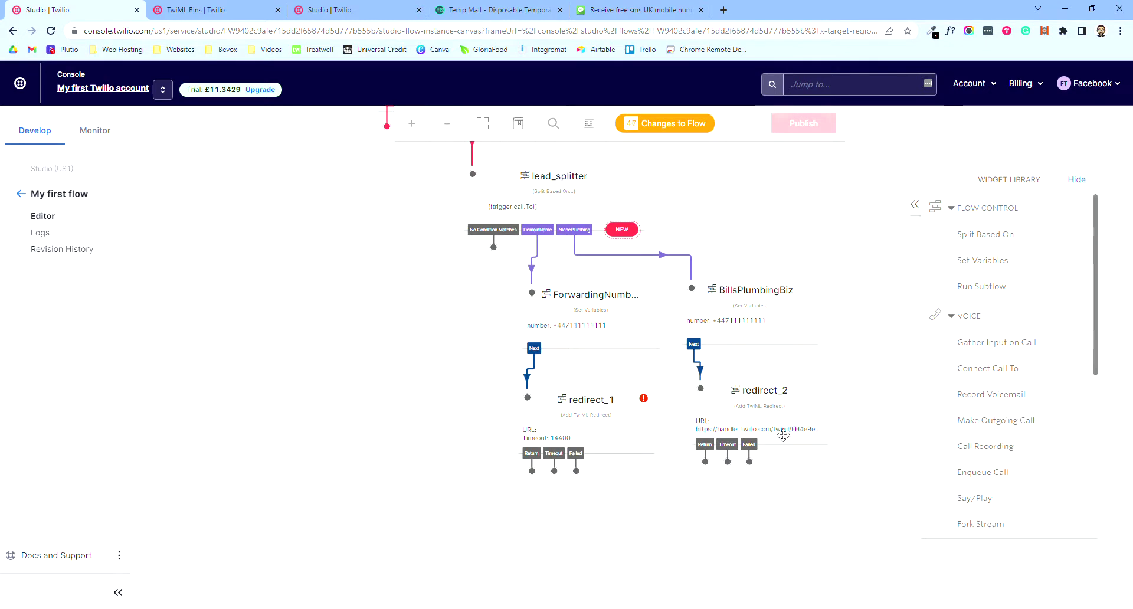
{"action": "left_click", "coordinate": [789, 399]}
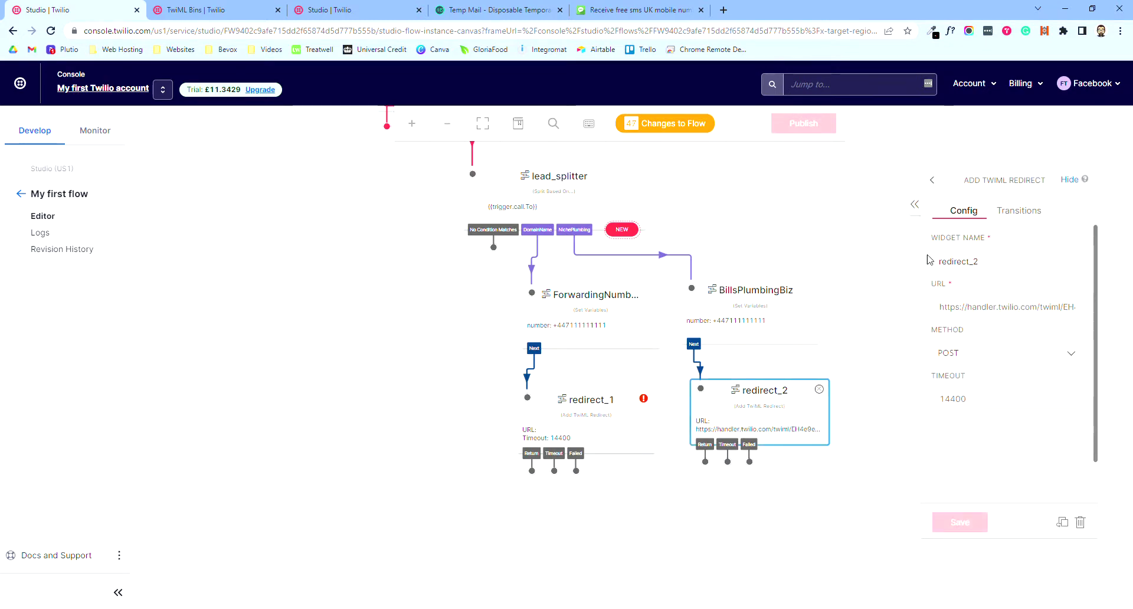
{"action": "left_click", "coordinate": [915, 205]}
{"action": "left_click", "coordinate": [743, 204]}
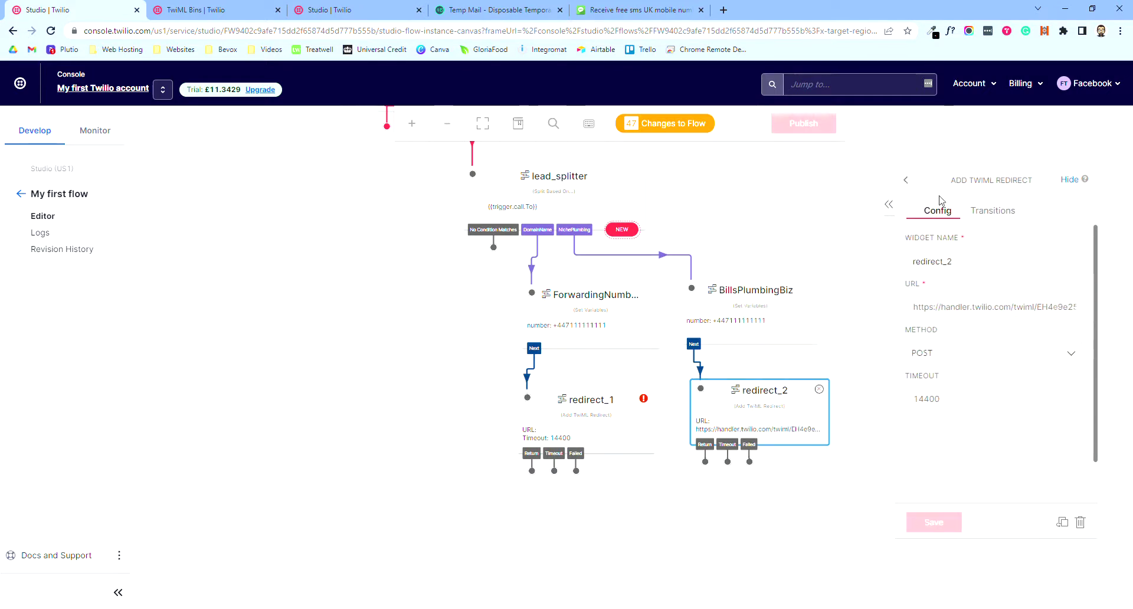
{"action": "left_click", "coordinate": [933, 180]}
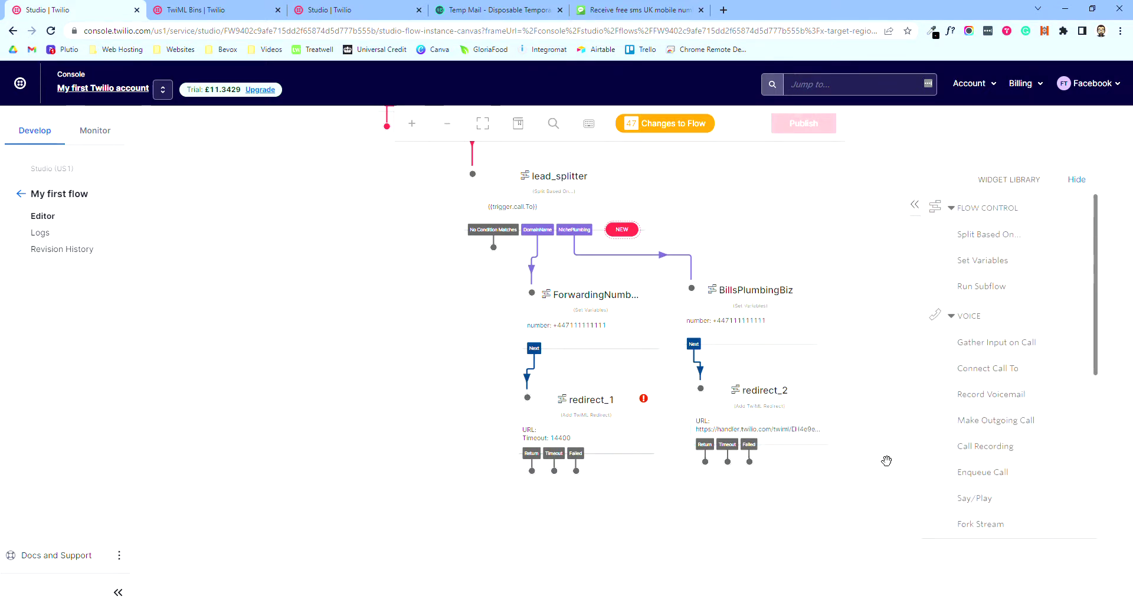
Duplicate the redirect_2 widget and delete the copy
{"action": "left_click_drag", "start_coordinate": [883, 474], "coordinate": [825, 440]}
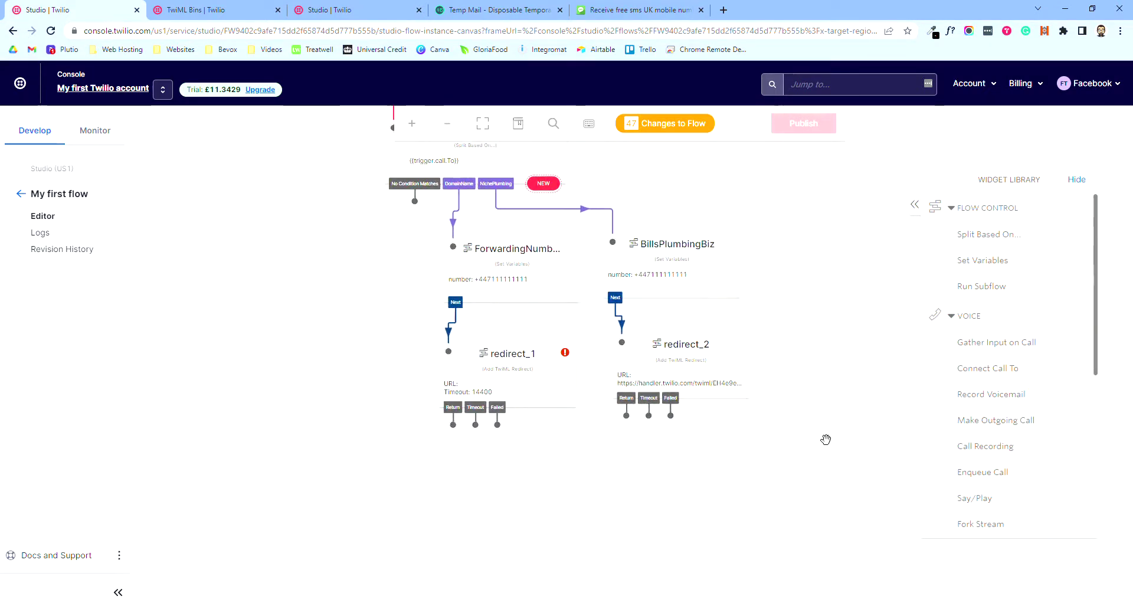
{"action": "left_click", "coordinate": [725, 350]}
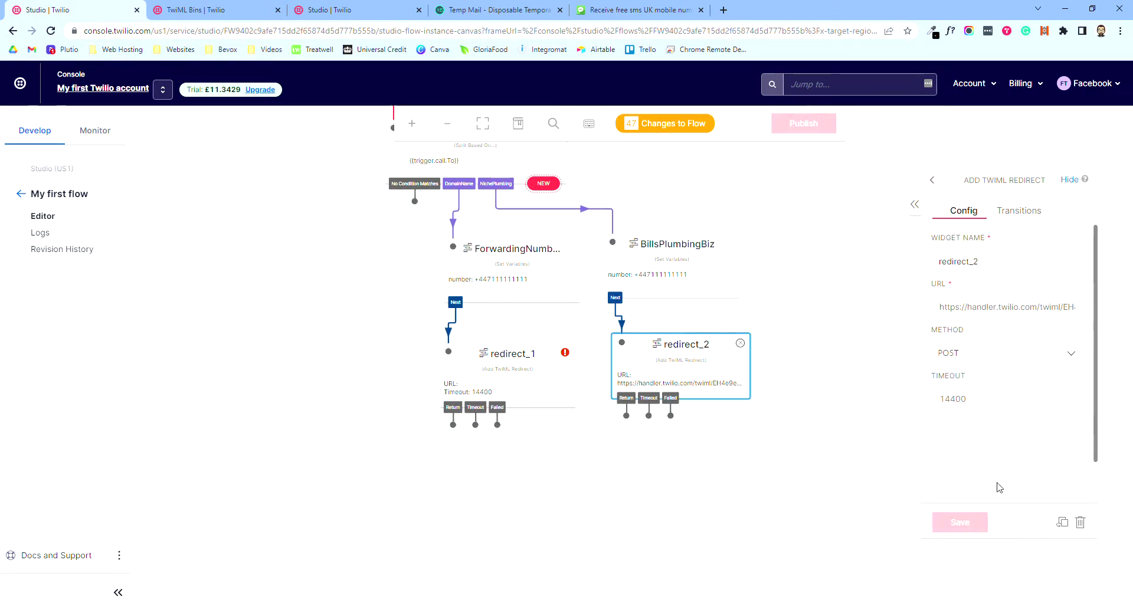
{"action": "left_click", "coordinate": [1066, 525]}
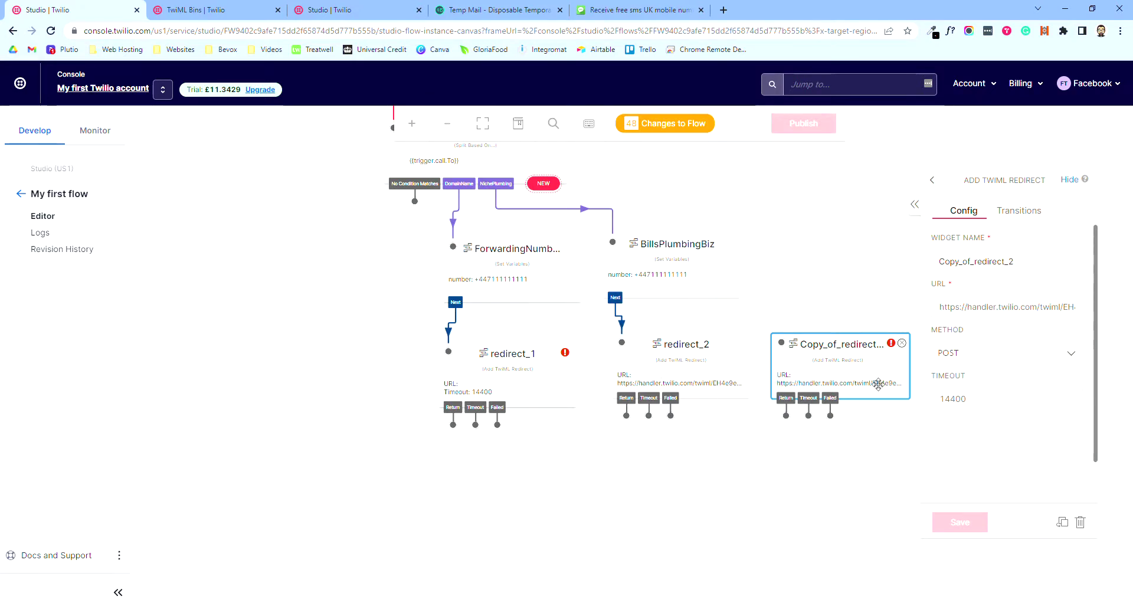
{"action": "left_click", "coordinate": [1083, 525]}
{"action": "left_click", "coordinate": [770, 223]}
{"action": "left_click", "coordinate": [694, 361]}
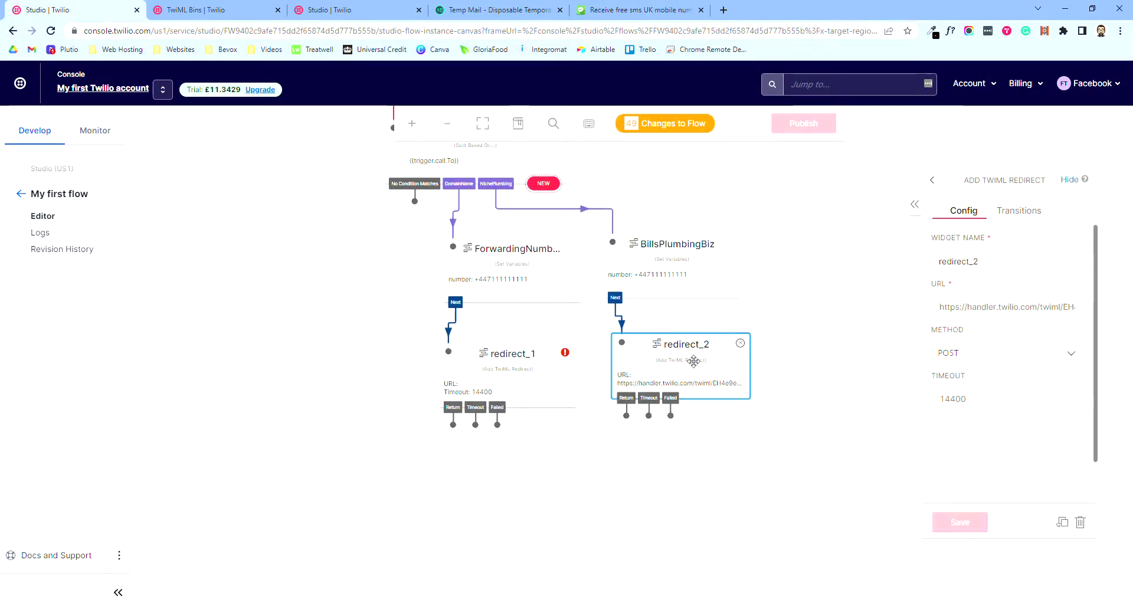
{"action": "scroll", "coordinate": [761, 366], "scroll_direction": "up", "scroll_amount": 2}
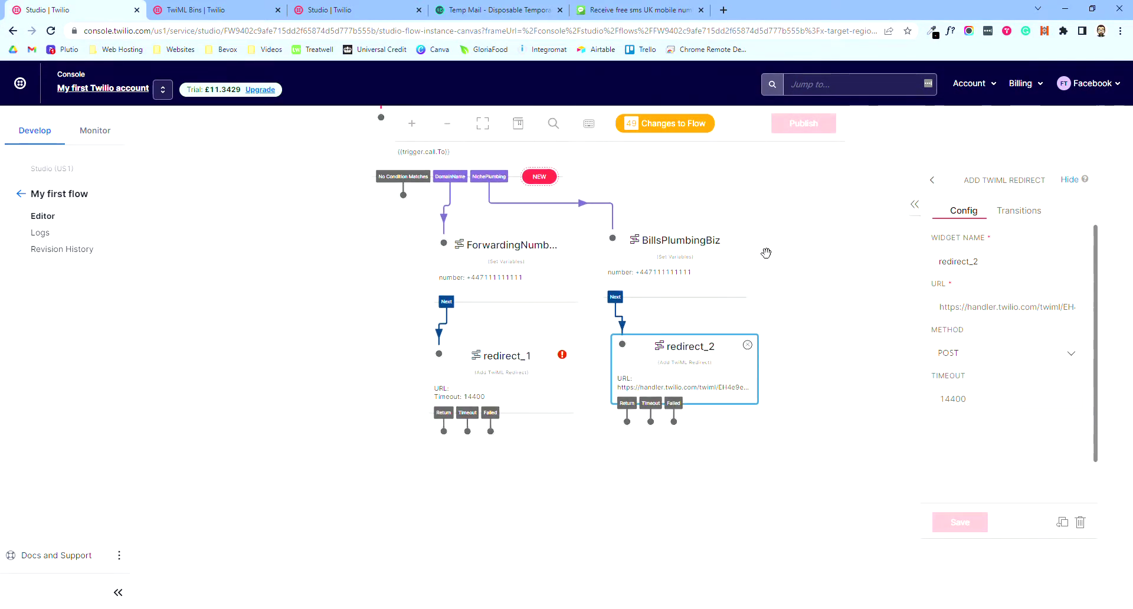
{"action": "left_click_drag", "start_coordinate": [766, 253], "coordinate": [804, 413]}
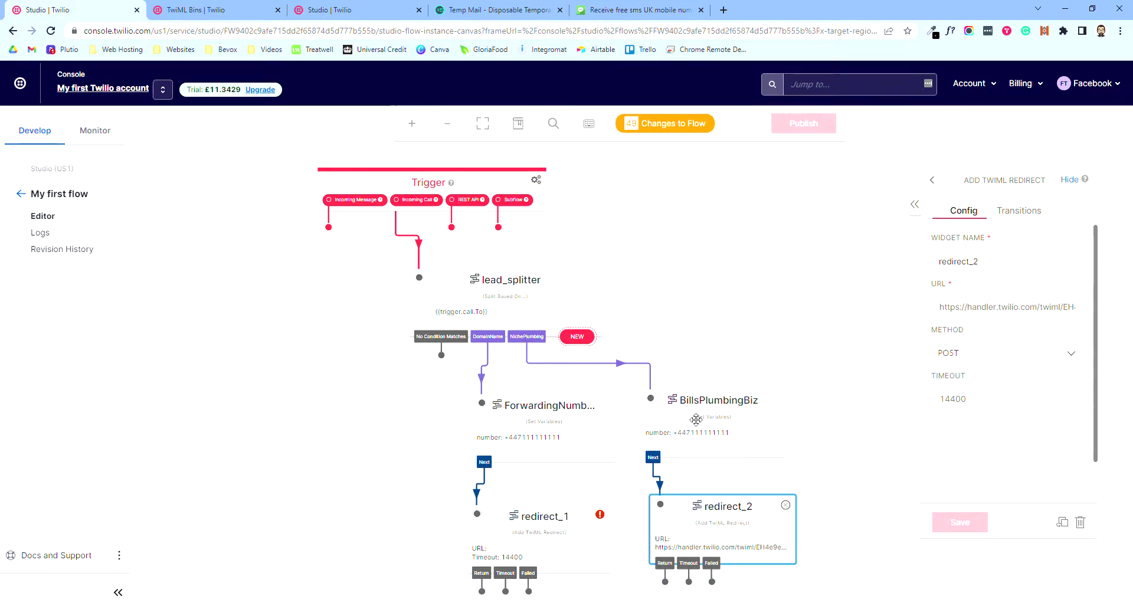
Examine the forwarding TwiML bin's Dial settings, including recording, ring tone, whisper URL and the {{number}} variable
{"action": "left_click", "coordinate": [230, 12]}
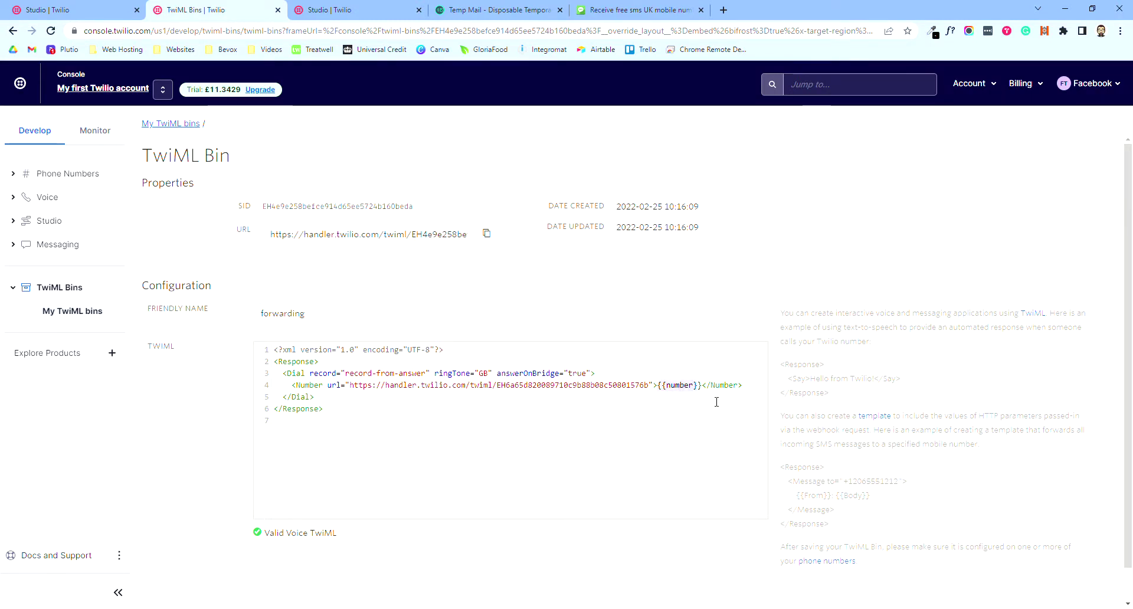
{"action": "left_click_drag", "start_coordinate": [670, 394], "coordinate": [686, 389]}
{"action": "left_click", "coordinate": [675, 438]}
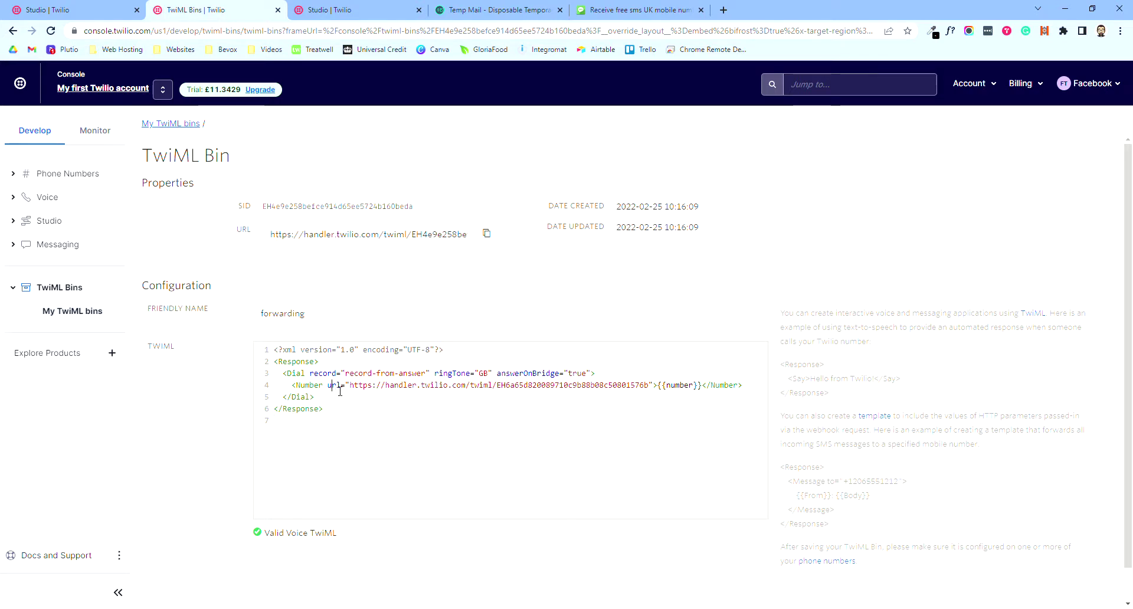
{"action": "left_click_drag", "start_coordinate": [346, 386], "coordinate": [656, 392]}
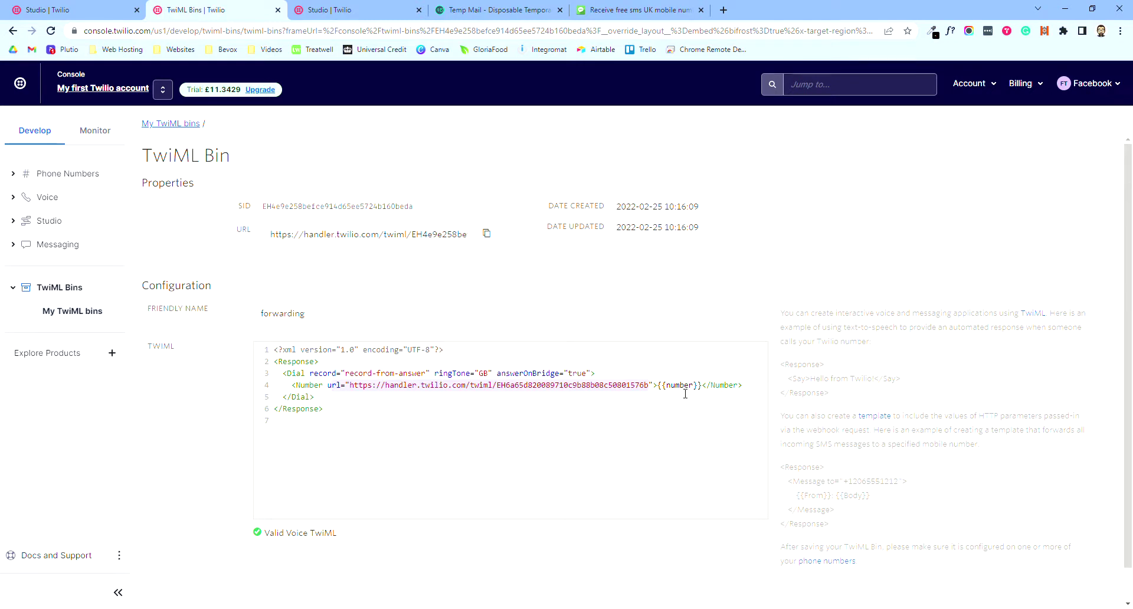
{"action": "left_click", "coordinate": [675, 389]}
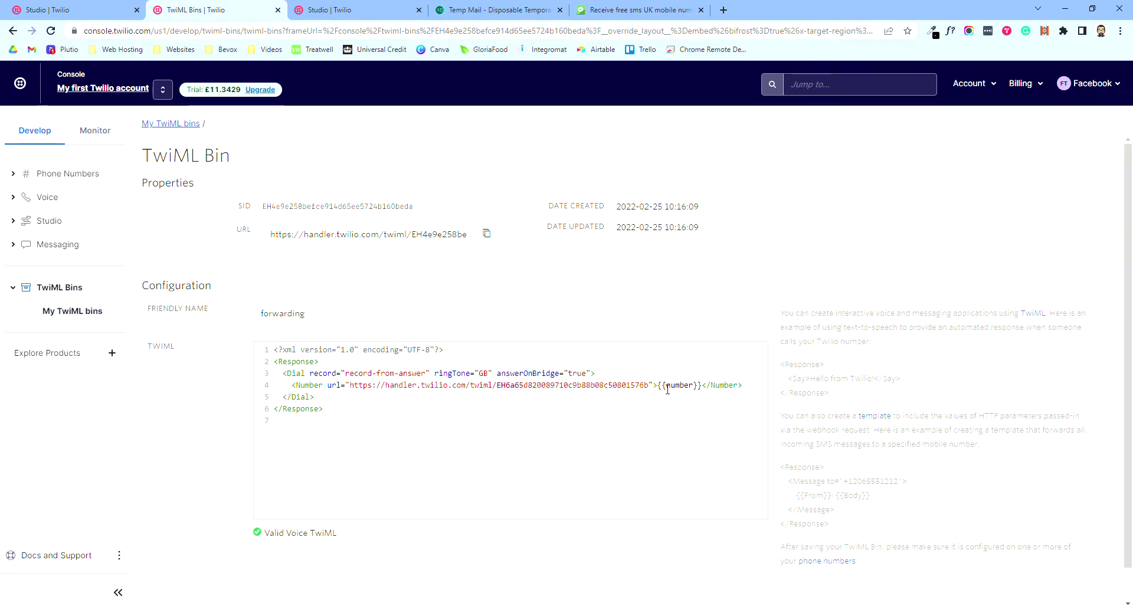
{"action": "left_click", "coordinate": [668, 388]}
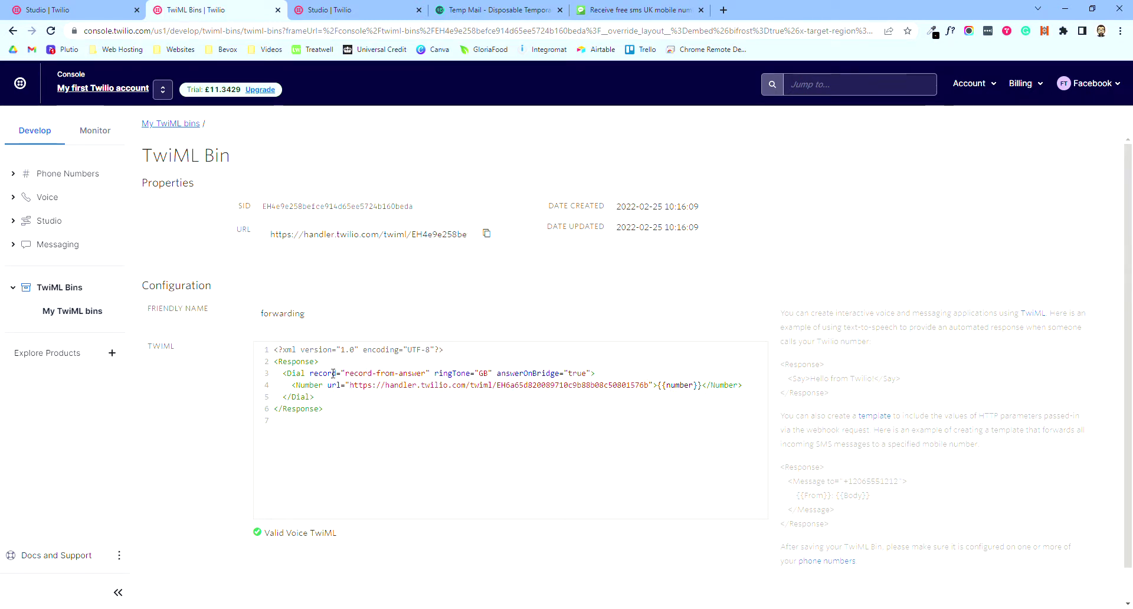
{"action": "left_click", "coordinate": [431, 376]}
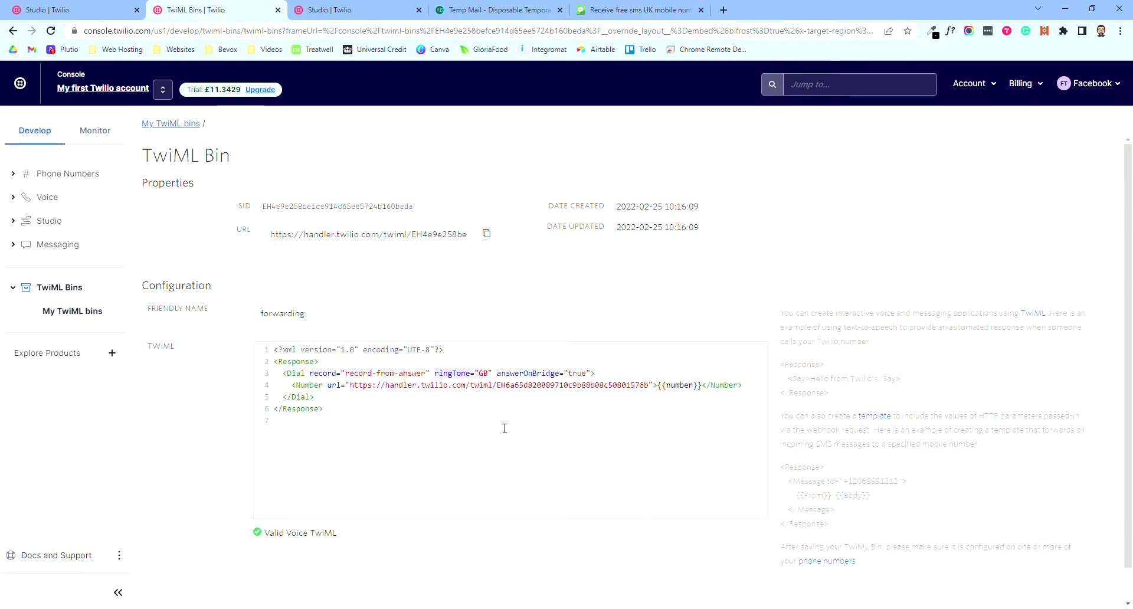
{"action": "left_click", "coordinate": [663, 389]}
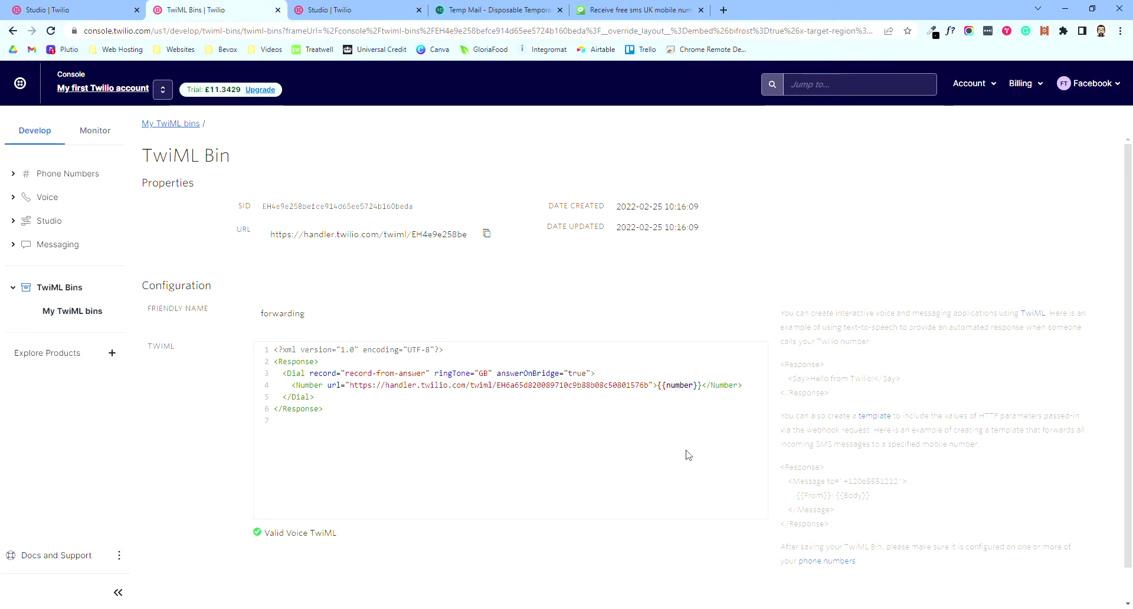
{"action": "left_click", "coordinate": [482, 382]}
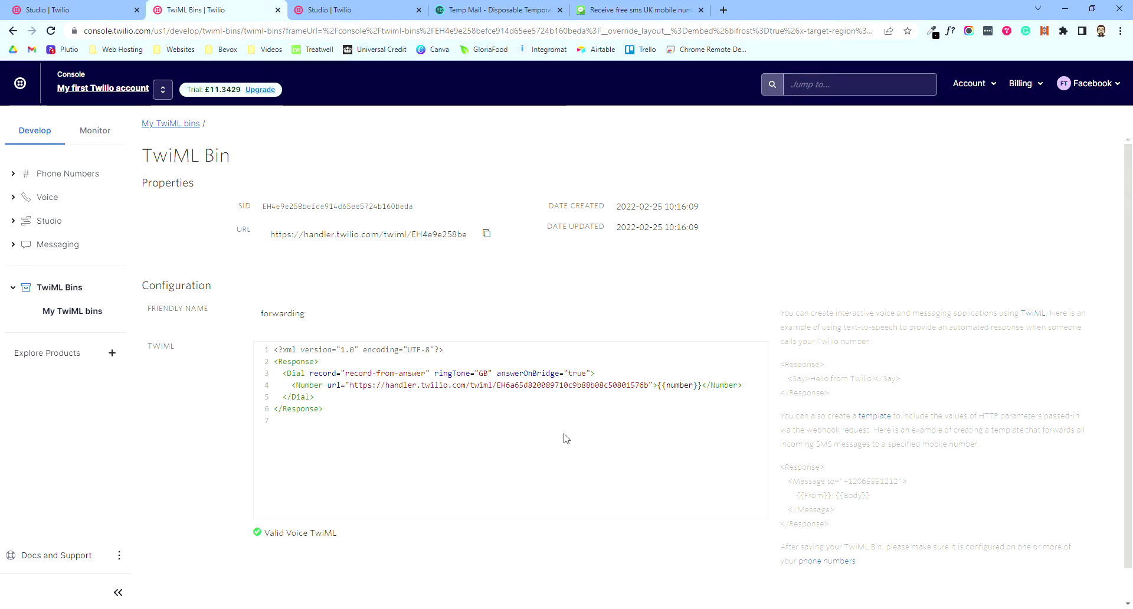
Open the whisper TwiML bin and examine its spoken message
{"action": "left_click", "coordinate": [73, 322]}
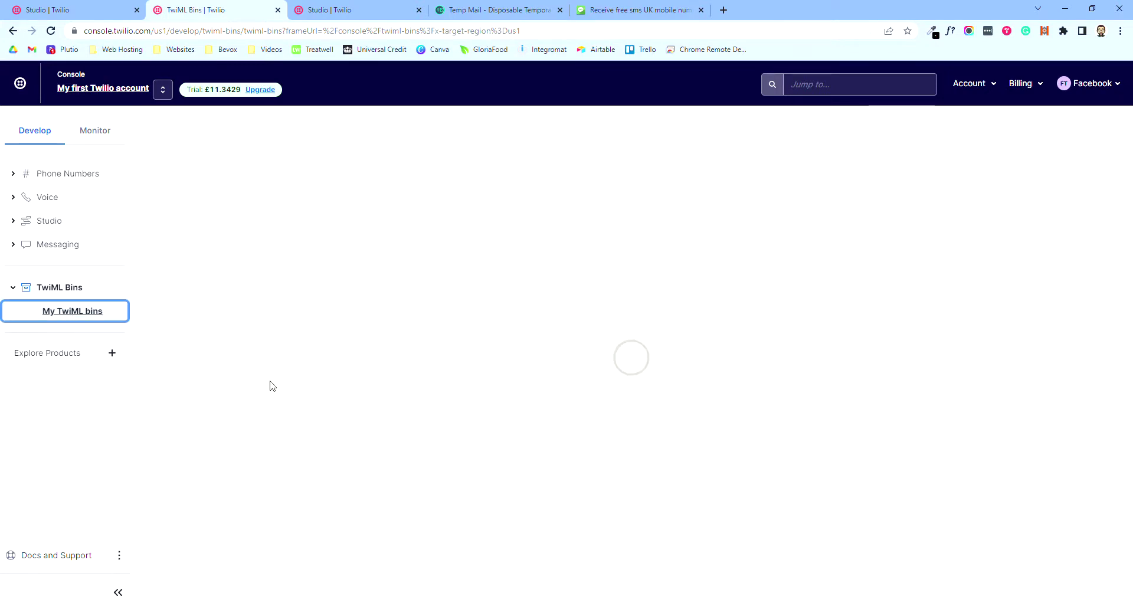
{"action": "left_click", "coordinate": [184, 223]}
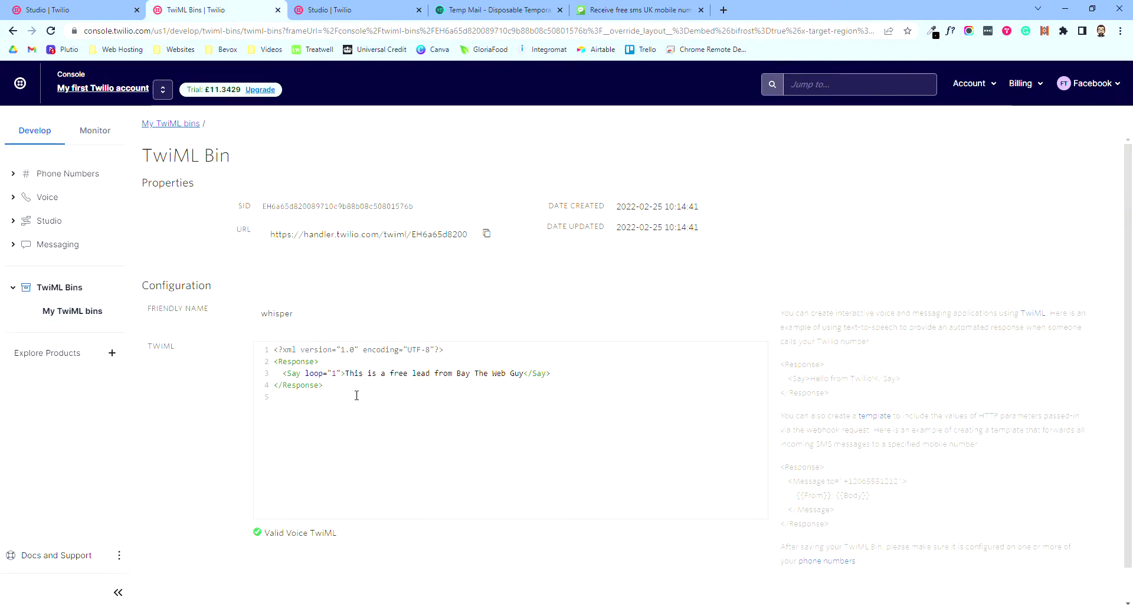
{"action": "left_click", "coordinate": [497, 376]}
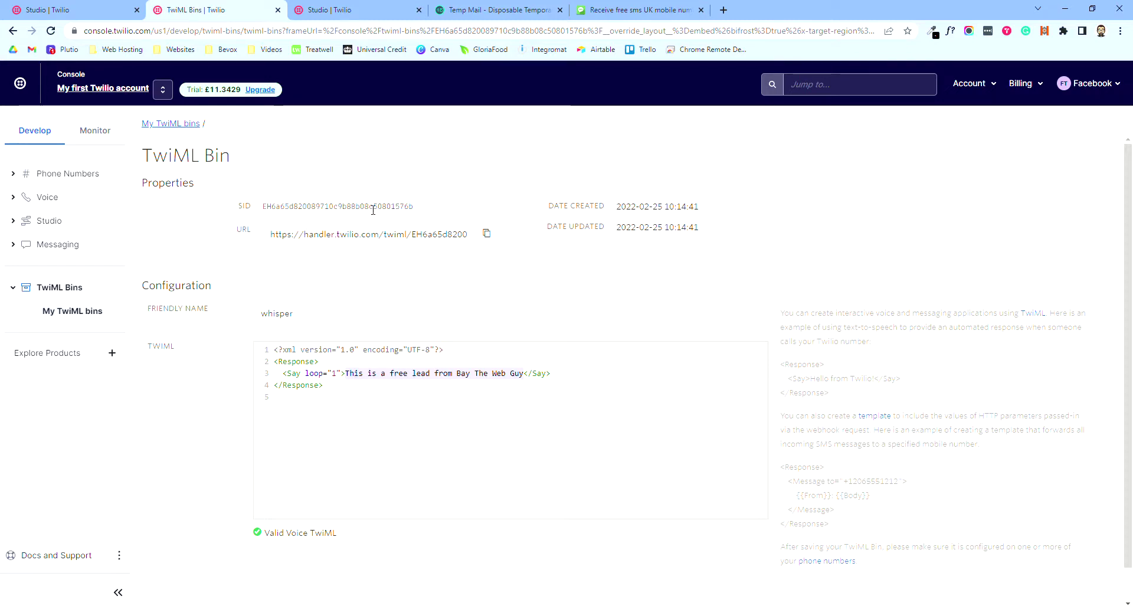
{"action": "left_click", "coordinate": [488, 405]}
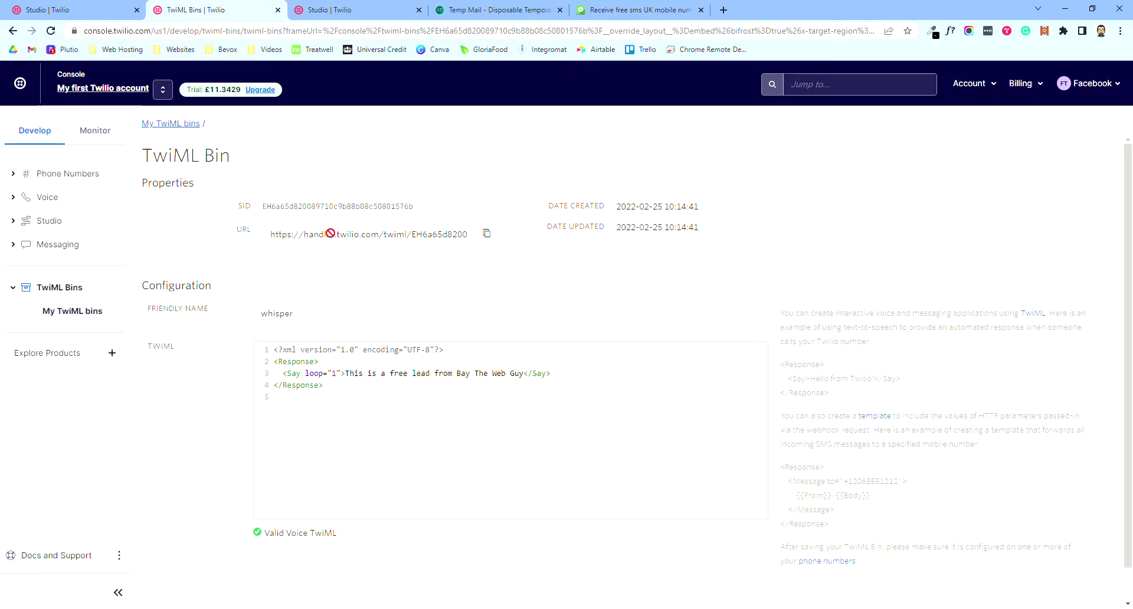
Delete the redirect_1 widget beneath the ForwardingNumber widget from the Studio flow
{"action": "left_click", "coordinate": [345, 10]}
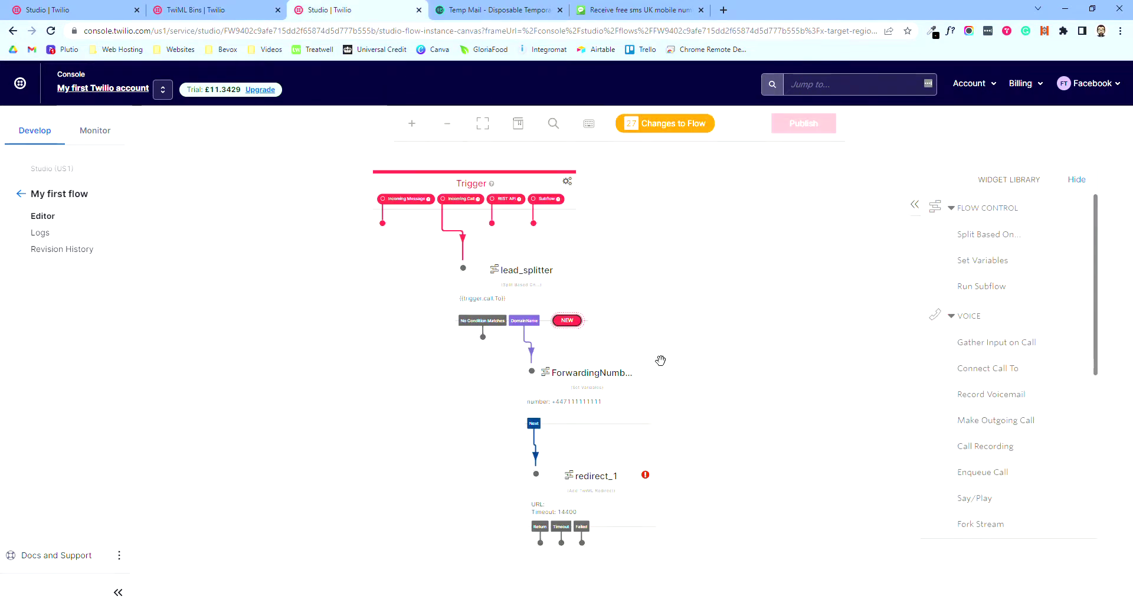
{"action": "left_click", "coordinate": [59, 10]}
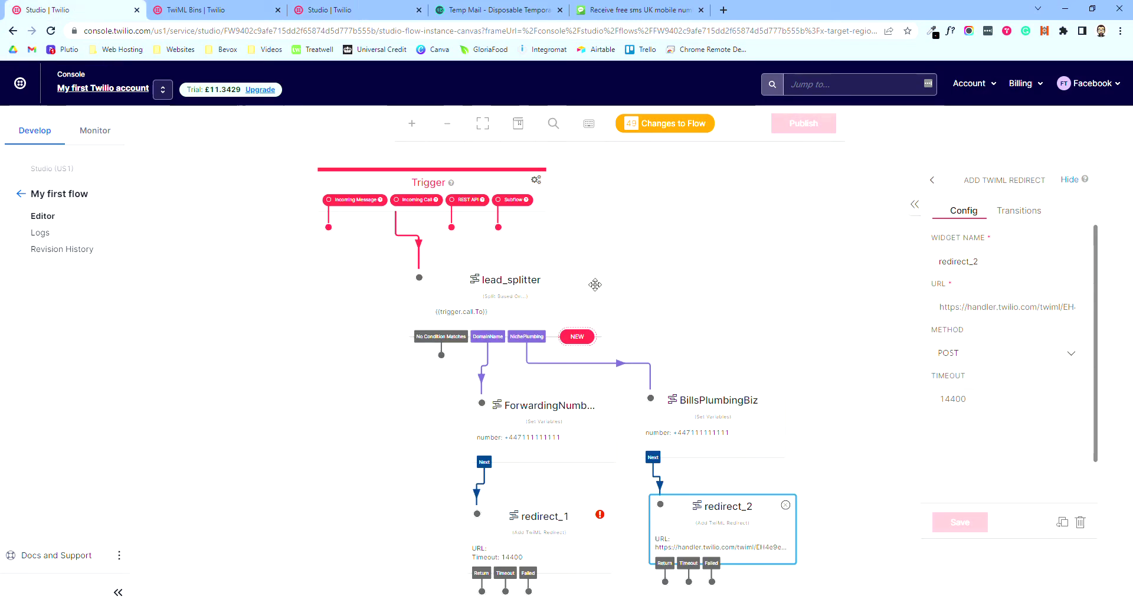
{"action": "scroll", "coordinate": [714, 309], "scroll_direction": "down", "scroll_amount": 2}
{"action": "scroll", "coordinate": [714, 310], "scroll_direction": "right", "scroll_amount": 2}
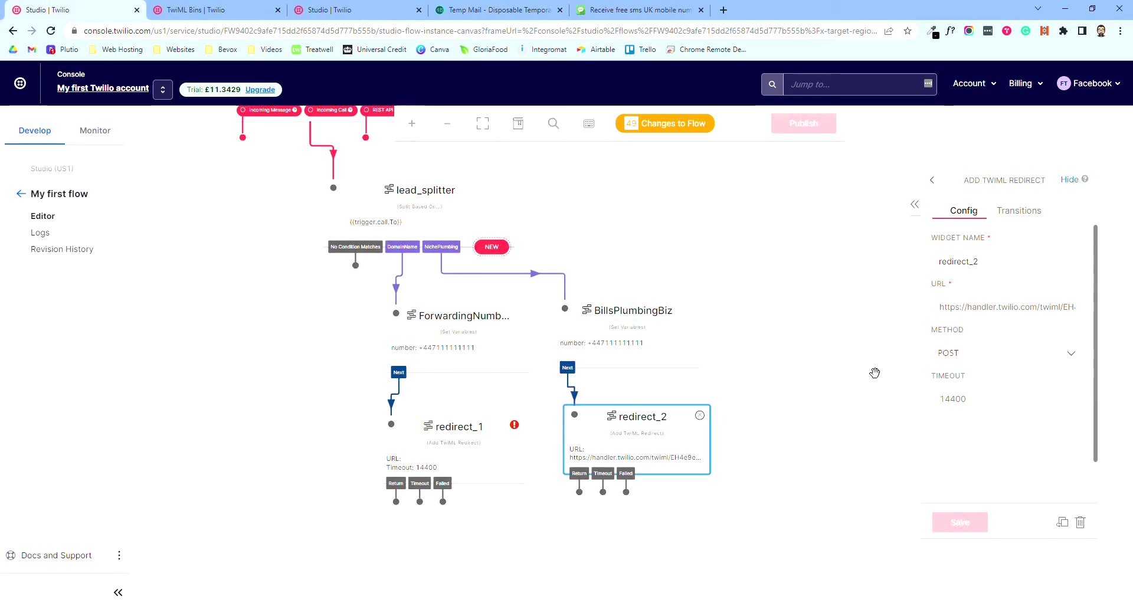
{"action": "left_click", "coordinate": [936, 182]}
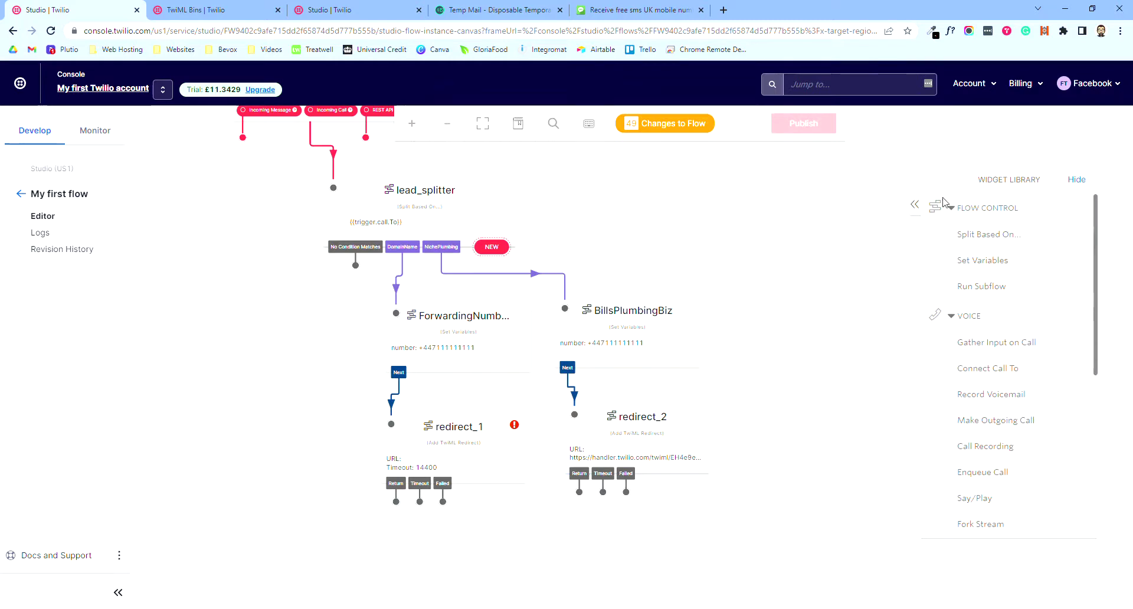
{"action": "left_click", "coordinate": [473, 440]}
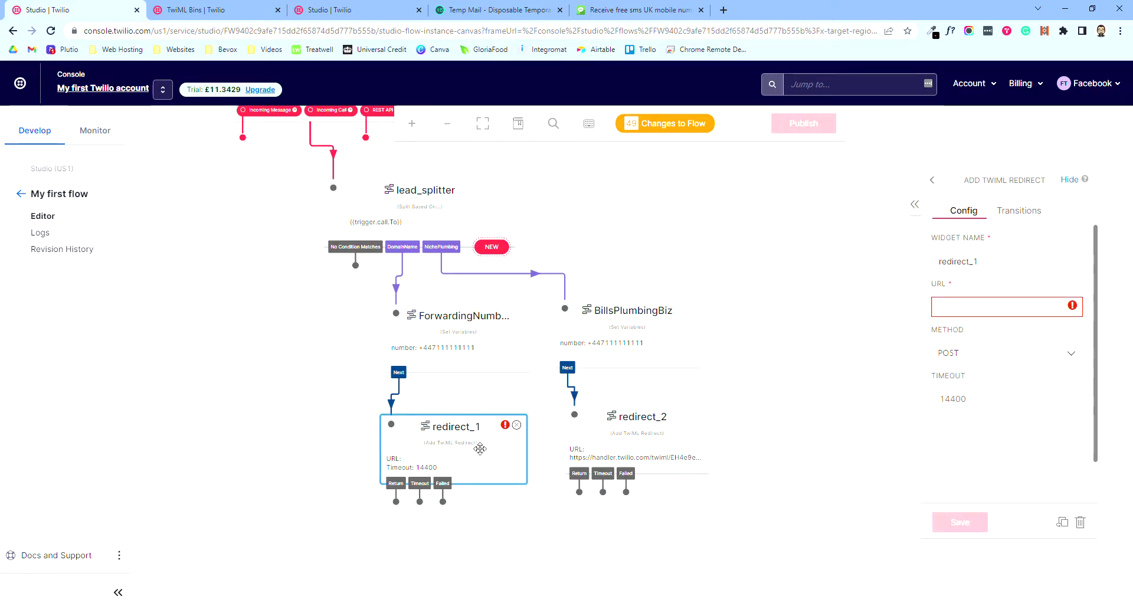
{"action": "left_click", "coordinate": [1080, 522]}
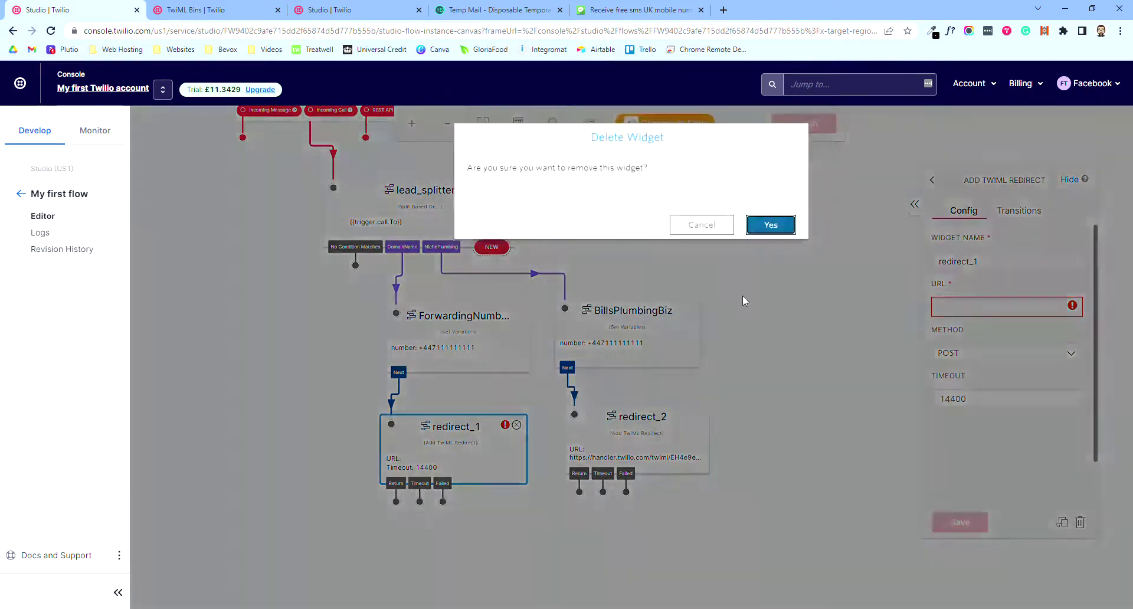
{"action": "left_click", "coordinate": [770, 225]}
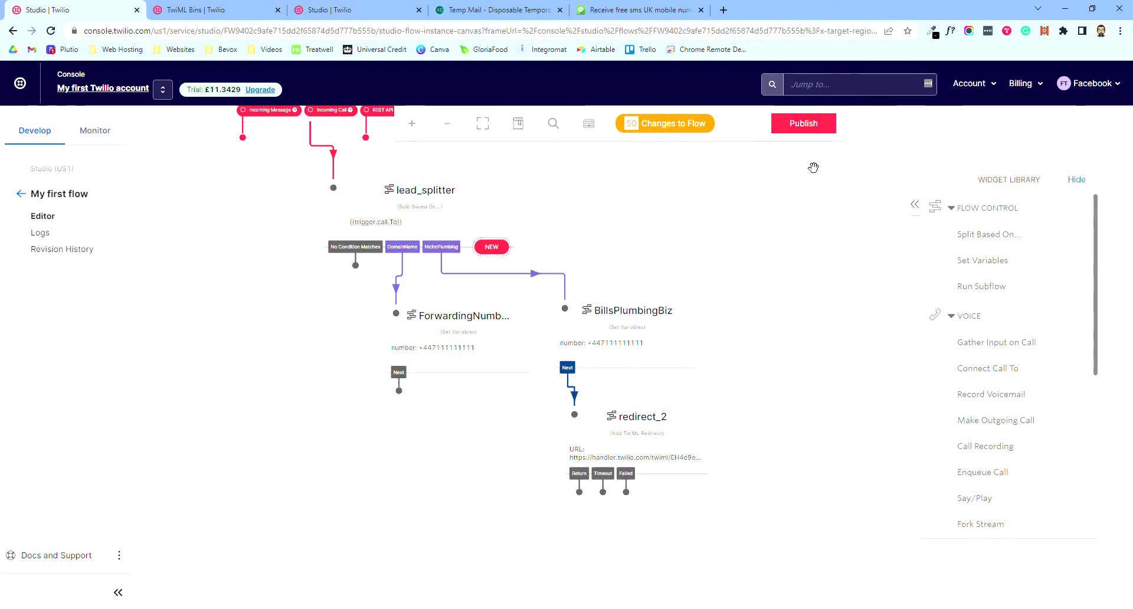
Publish the changes to My first flow
{"action": "left_click", "coordinate": [806, 125]}
{"action": "left_click", "coordinate": [734, 250]}
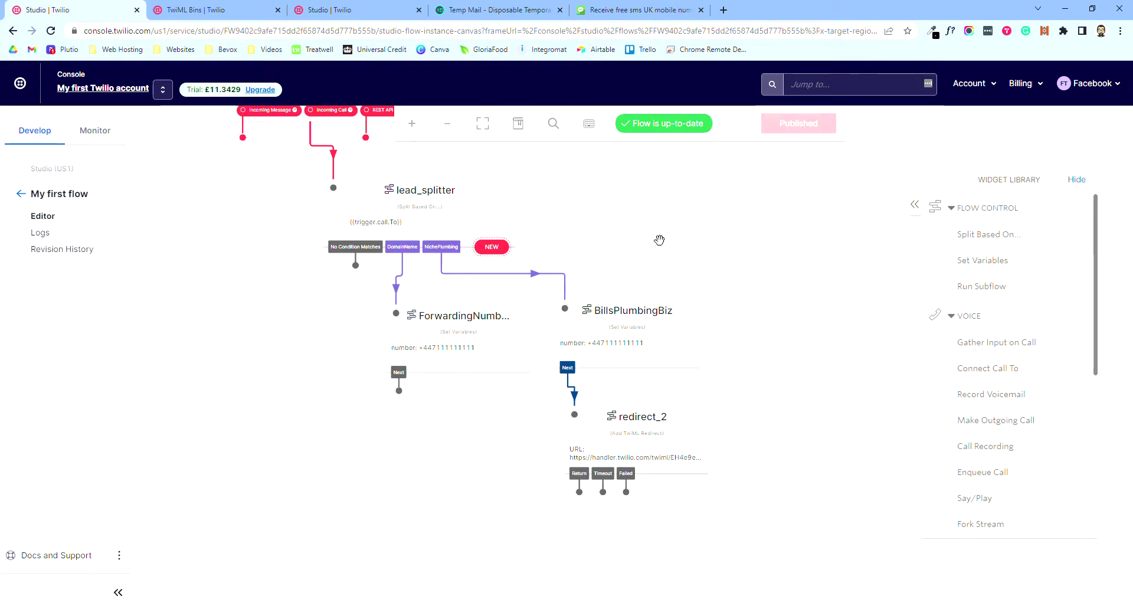
{"action": "left_click_drag", "start_coordinate": [664, 243], "coordinate": [670, 332]}
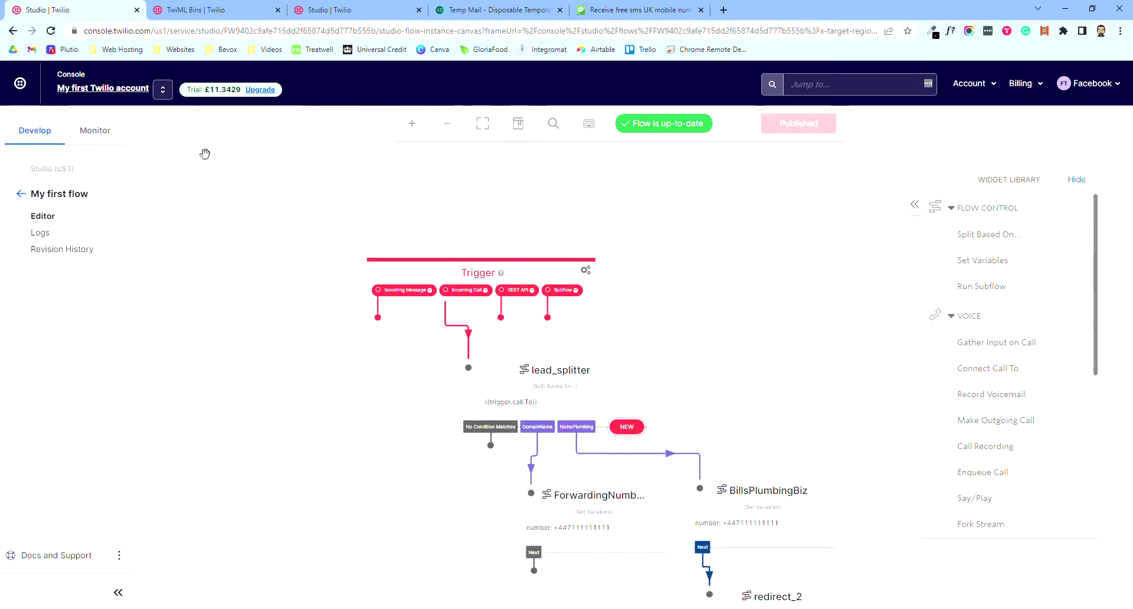
{"action": "double_click", "coordinate": [198, 91]}
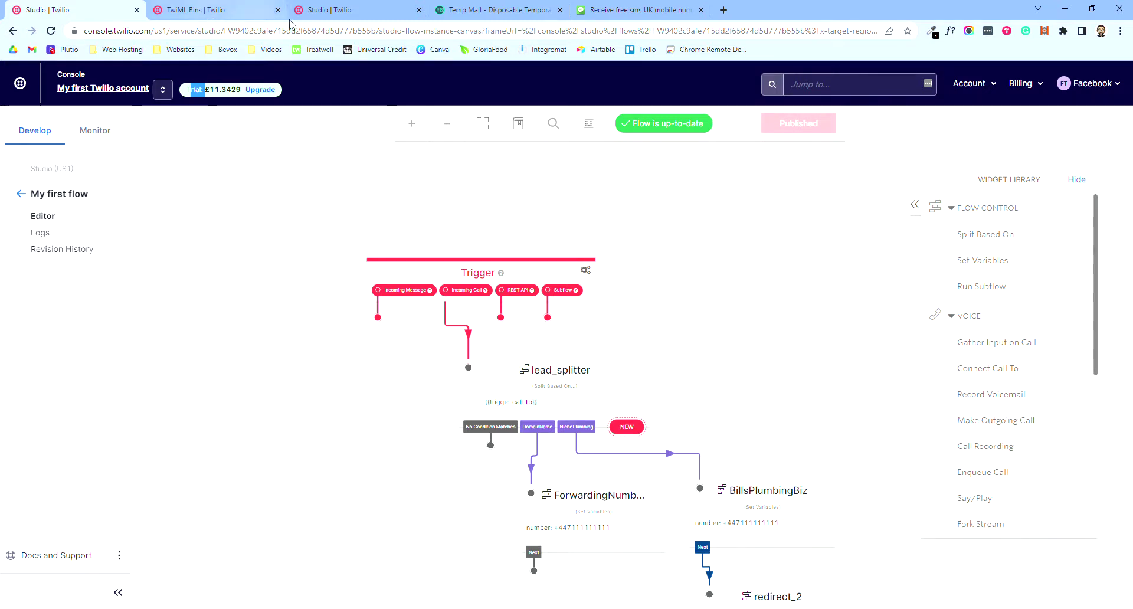
Open the configuration page of the Cooper, TX phone number from the account's active numbers
{"action": "left_click", "coordinate": [228, 10]}
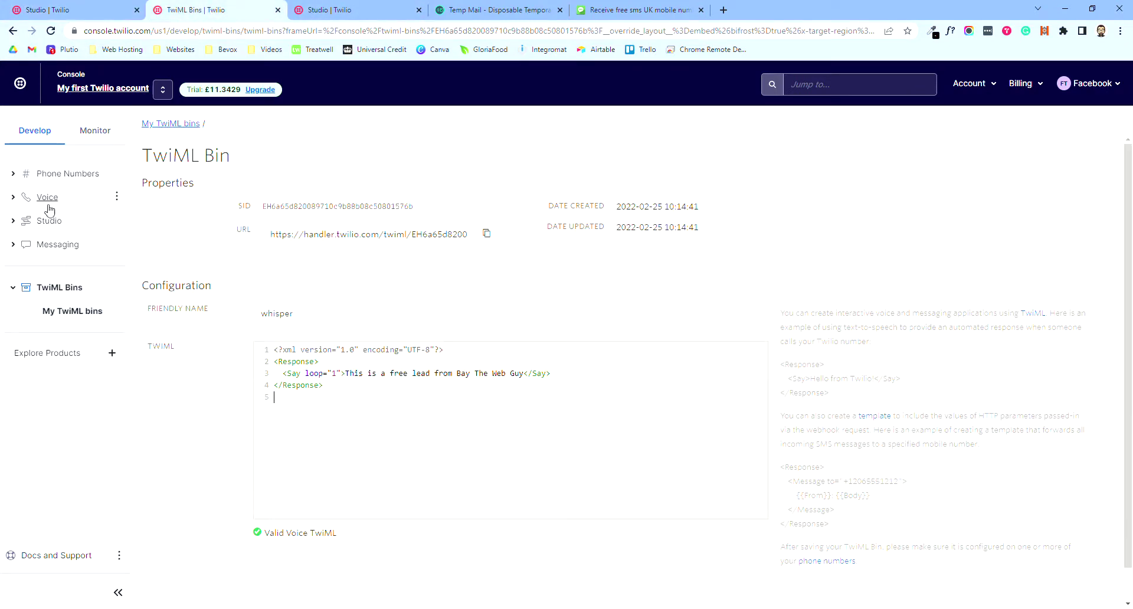
{"action": "left_click", "coordinate": [18, 176]}
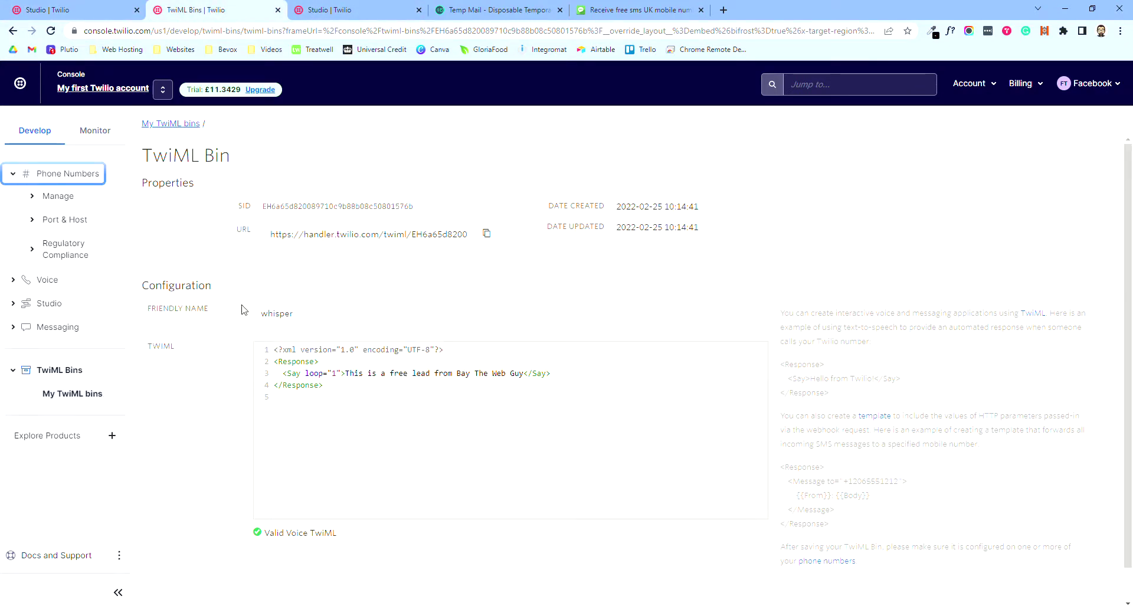
{"action": "left_click", "coordinate": [59, 195]}
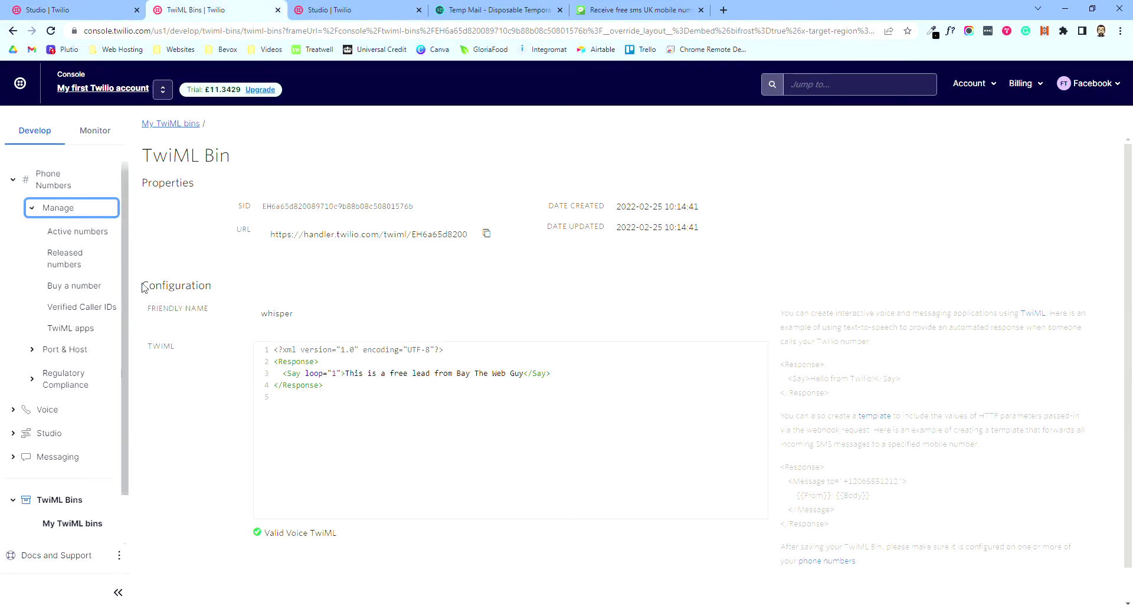
{"action": "left_click", "coordinate": [89, 232]}
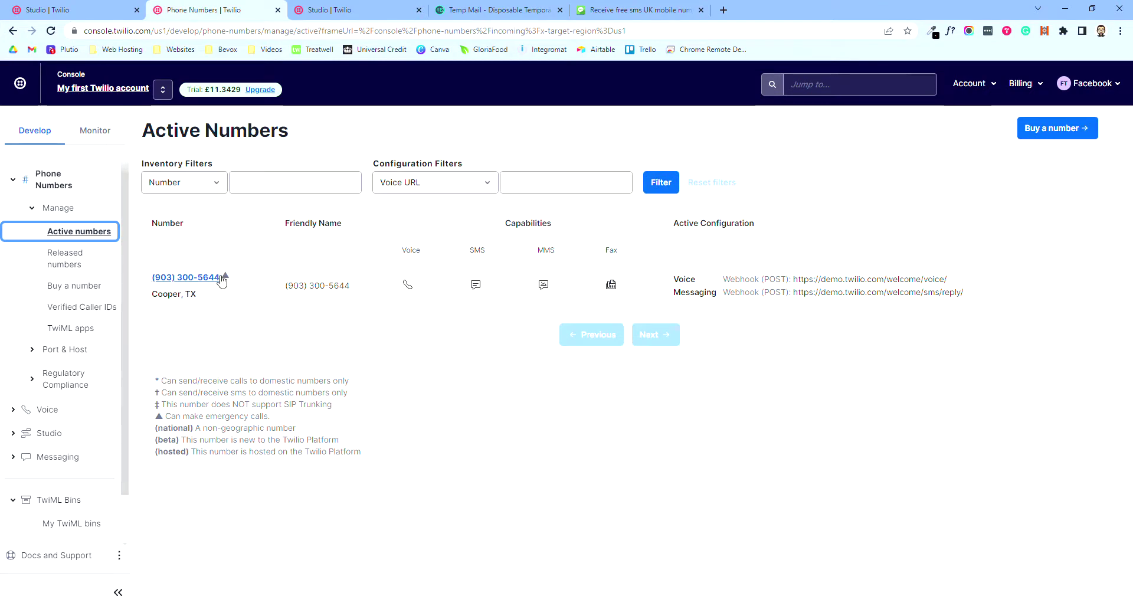
{"action": "left_click", "coordinate": [222, 278]}
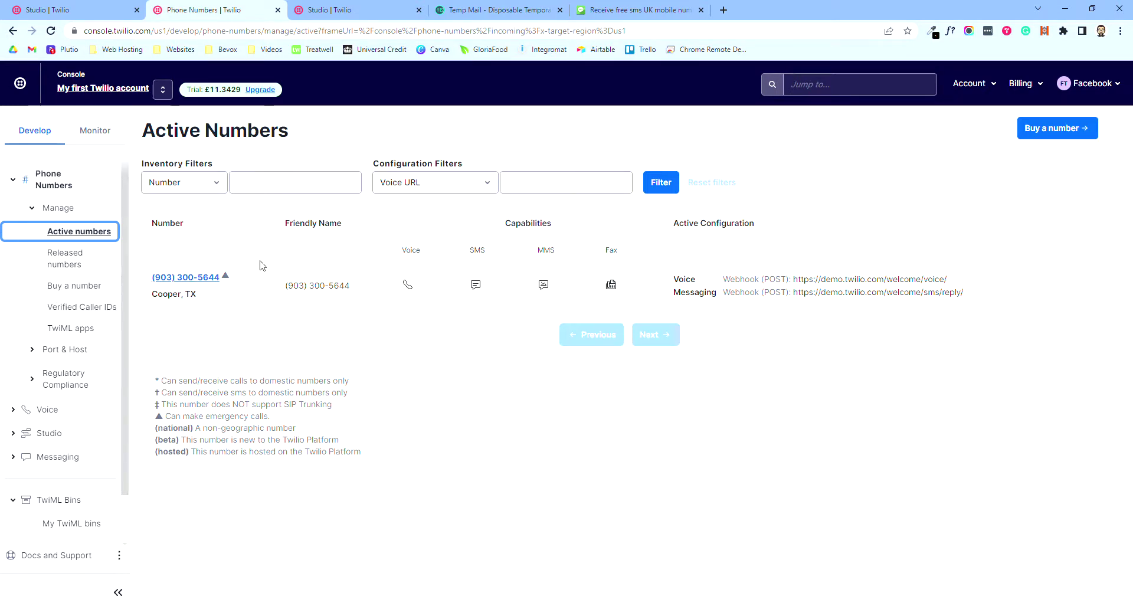
{"action": "left_click", "coordinate": [188, 277]}
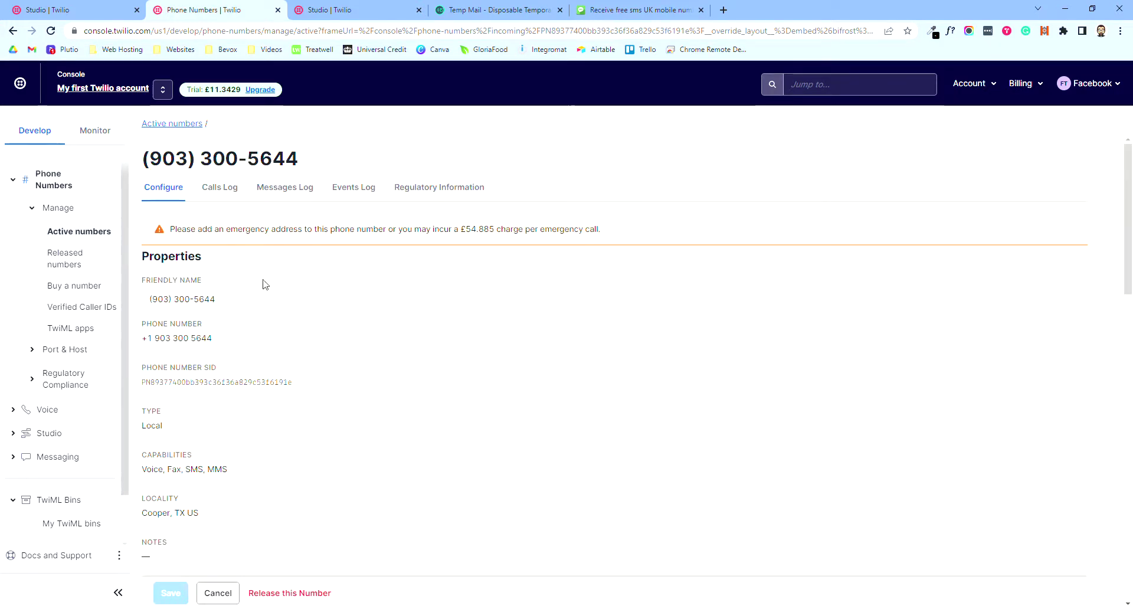
Set the number's incoming call handler to Studio Flow with My first flow
{"action": "scroll", "coordinate": [299, 274], "scroll_direction": "down", "scroll_amount": 7}
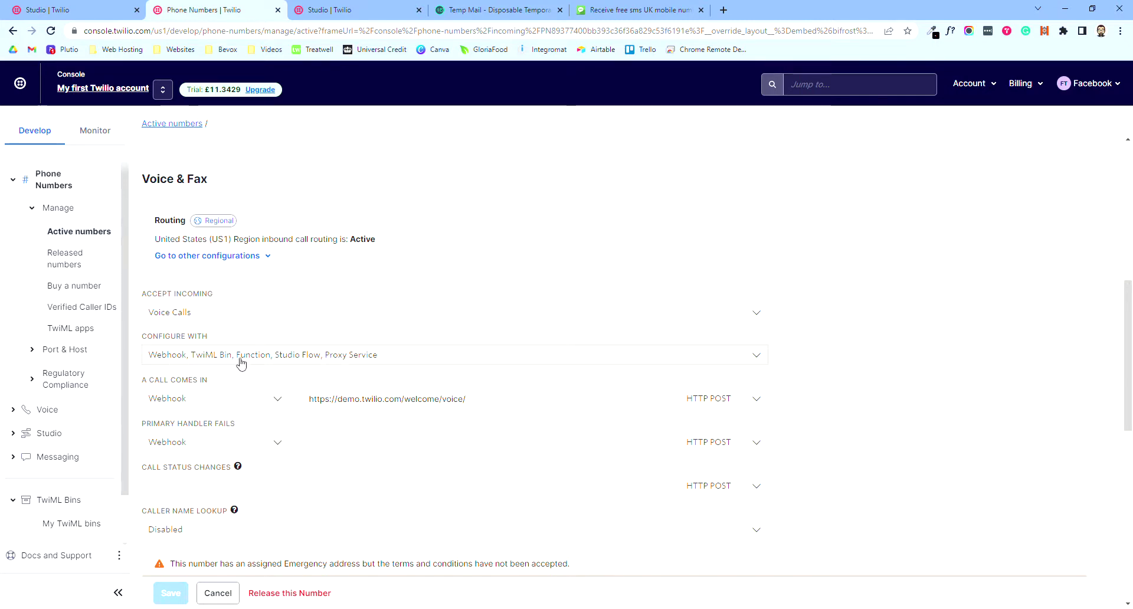
{"action": "scroll", "coordinate": [318, 414], "scroll_direction": "down", "scroll_amount": 2}
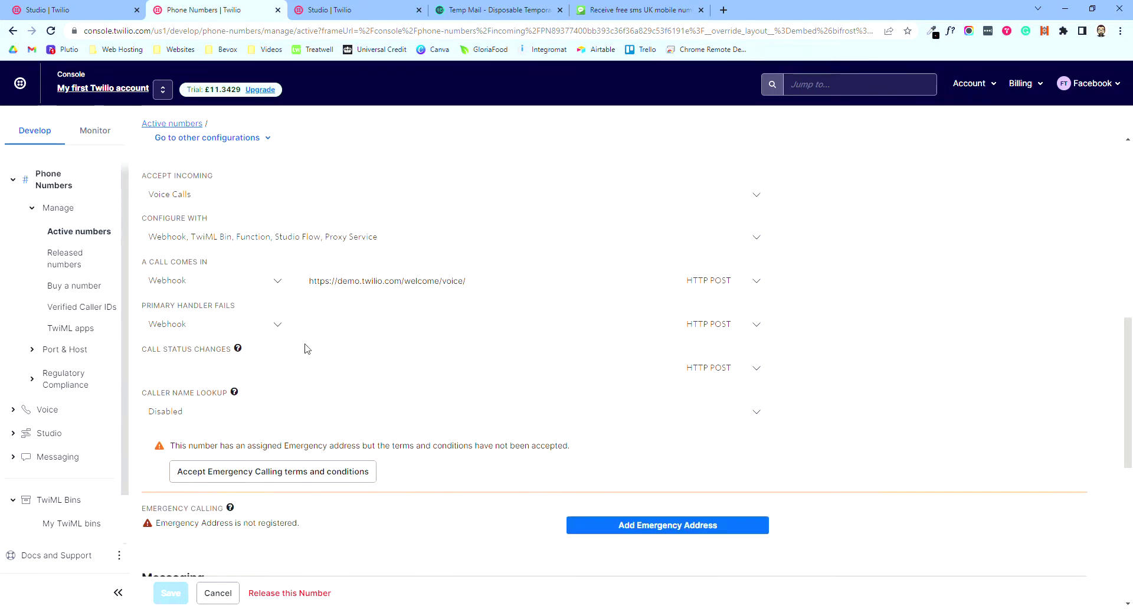
{"action": "left_click", "coordinate": [525, 281]}
{"action": "left_click", "coordinate": [256, 284]}
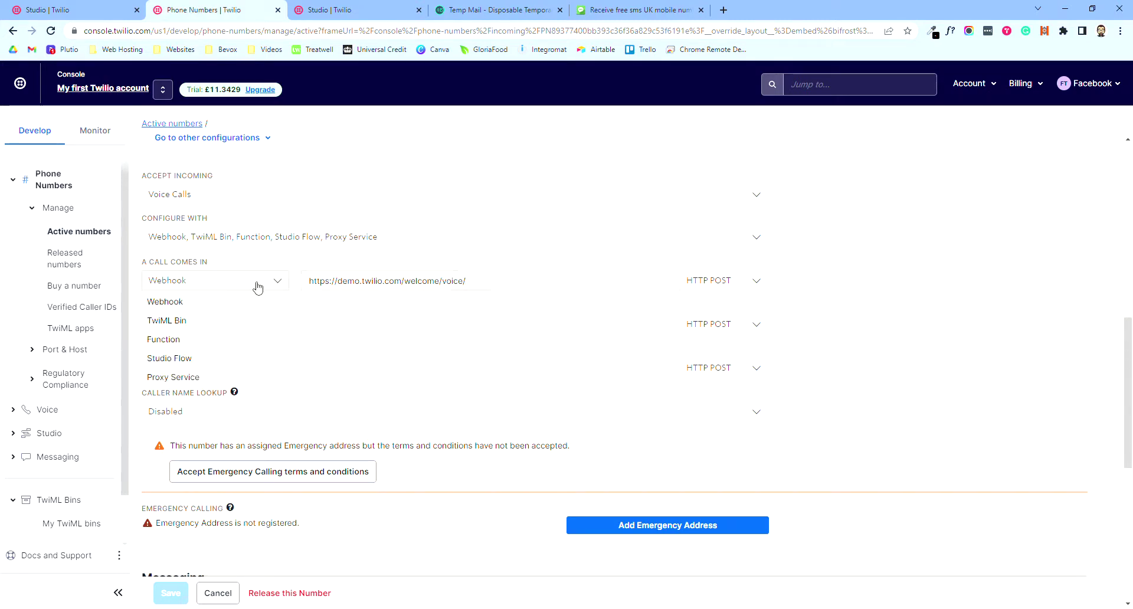
{"action": "left_click", "coordinate": [242, 358]}
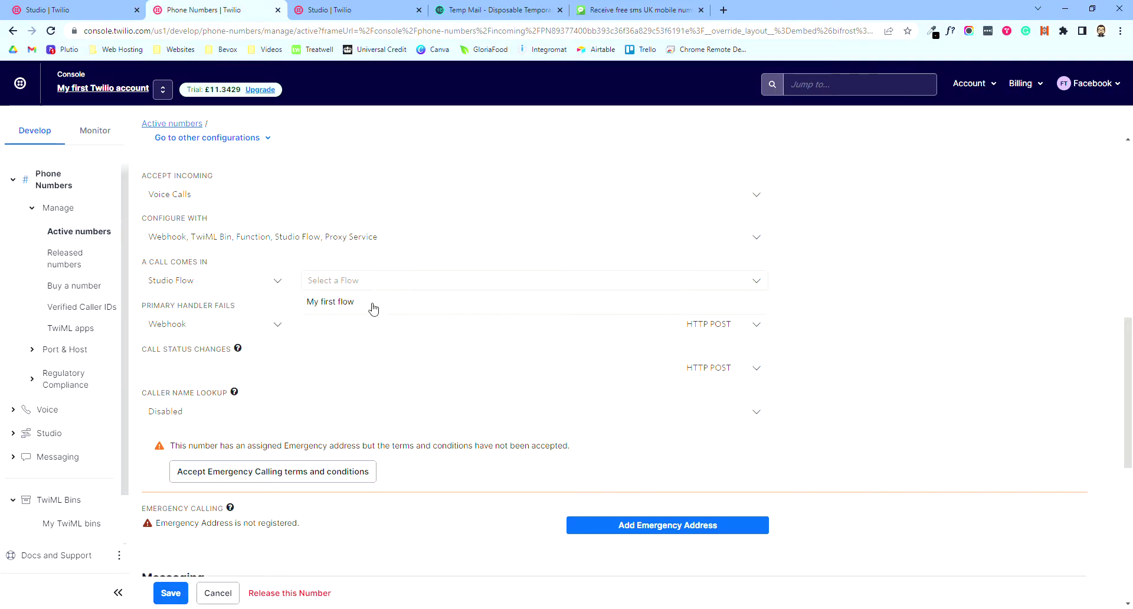
{"action": "left_click", "coordinate": [373, 307]}
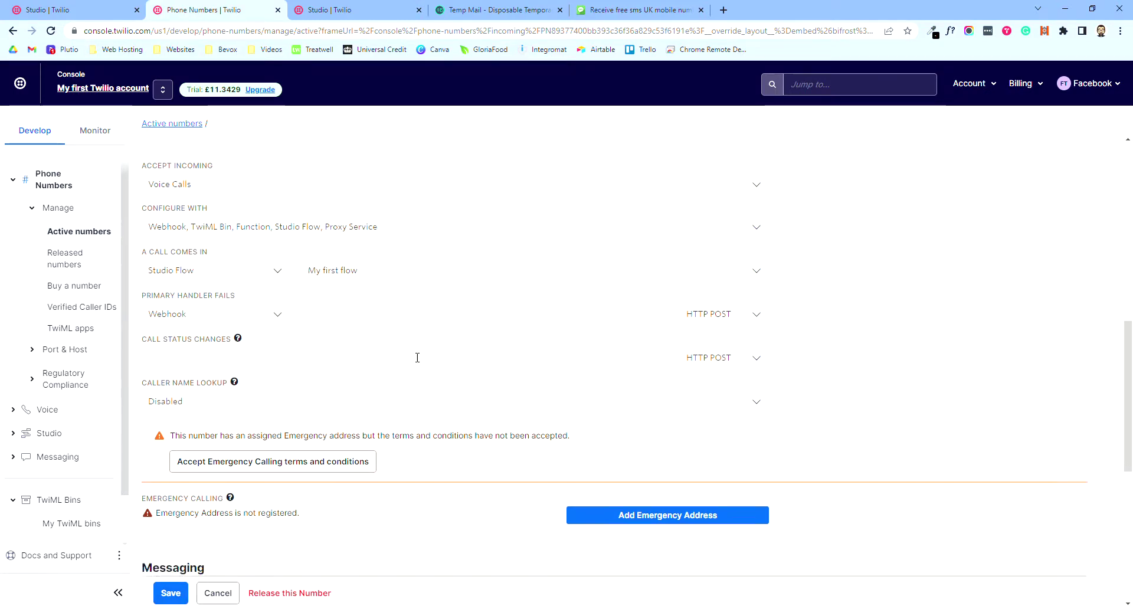
Set the number's incoming message handler to Studio Flow with My first flow and save the number's configuration
{"action": "scroll", "coordinate": [418, 358], "scroll_direction": "down", "scroll_amount": 6}
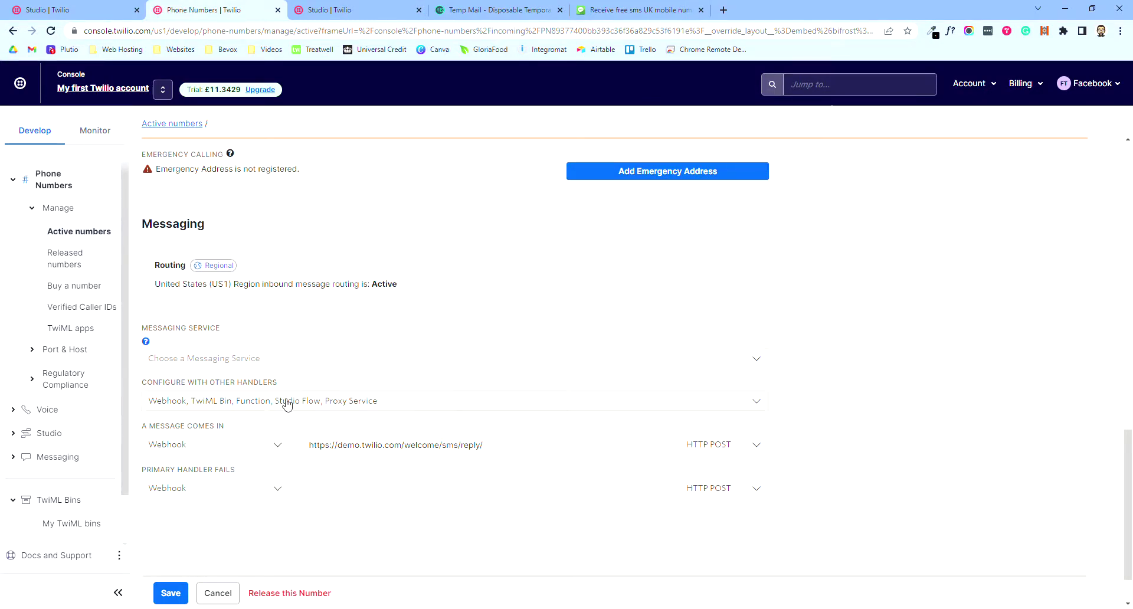
{"action": "left_click", "coordinate": [234, 448]}
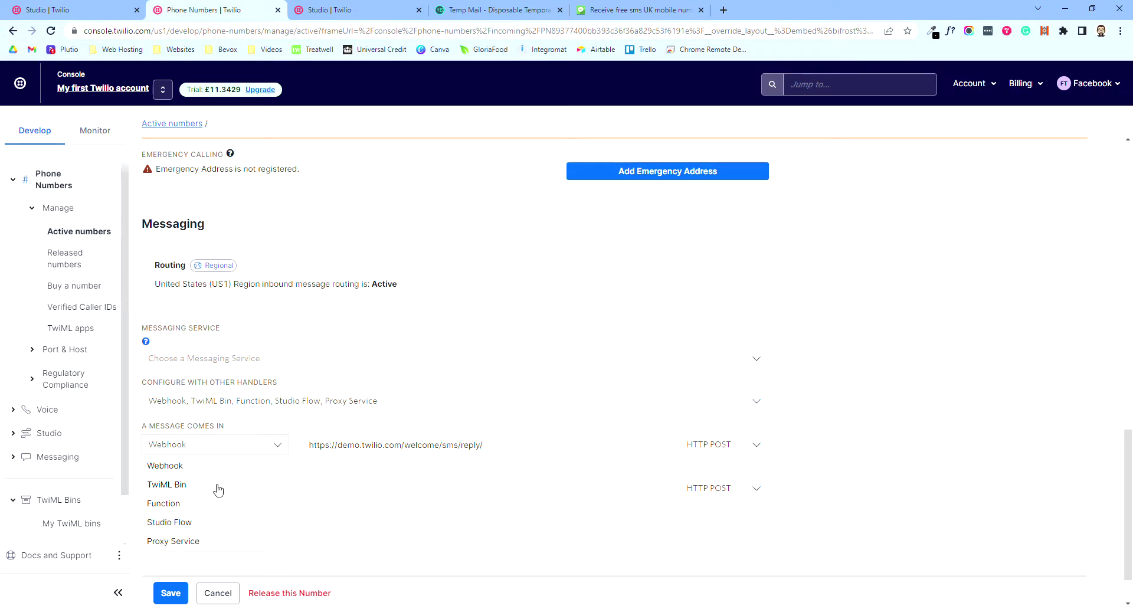
{"action": "left_click", "coordinate": [171, 523]}
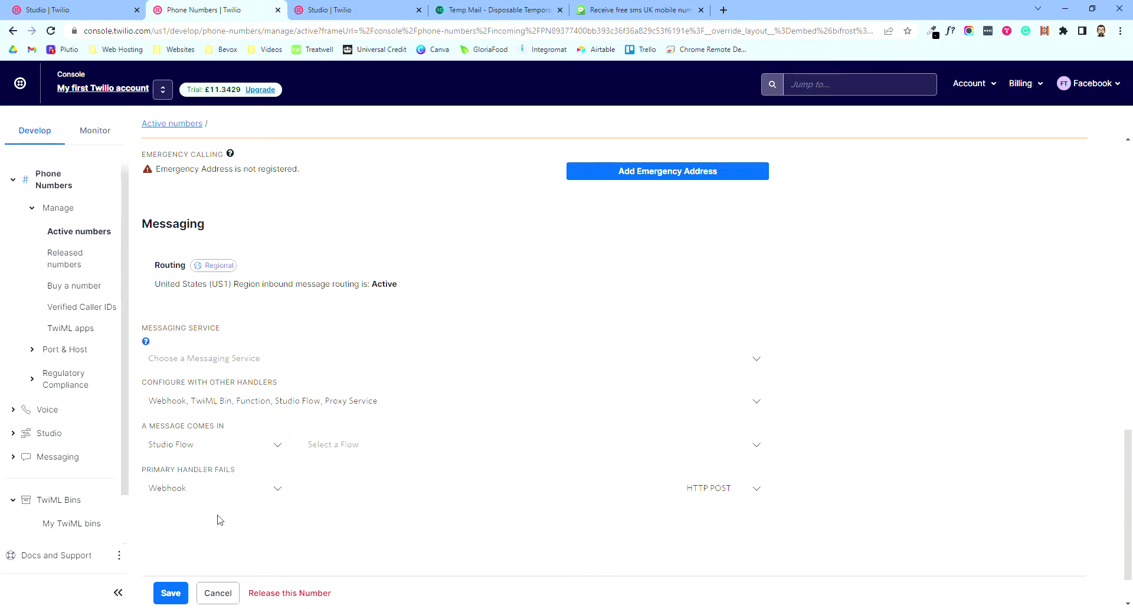
{"action": "left_click", "coordinate": [341, 453]}
{"action": "left_click", "coordinate": [341, 470]}
{"action": "scroll", "coordinate": [228, 558], "scroll_direction": "down", "scroll_amount": 1}
{"action": "left_click", "coordinate": [173, 593]}
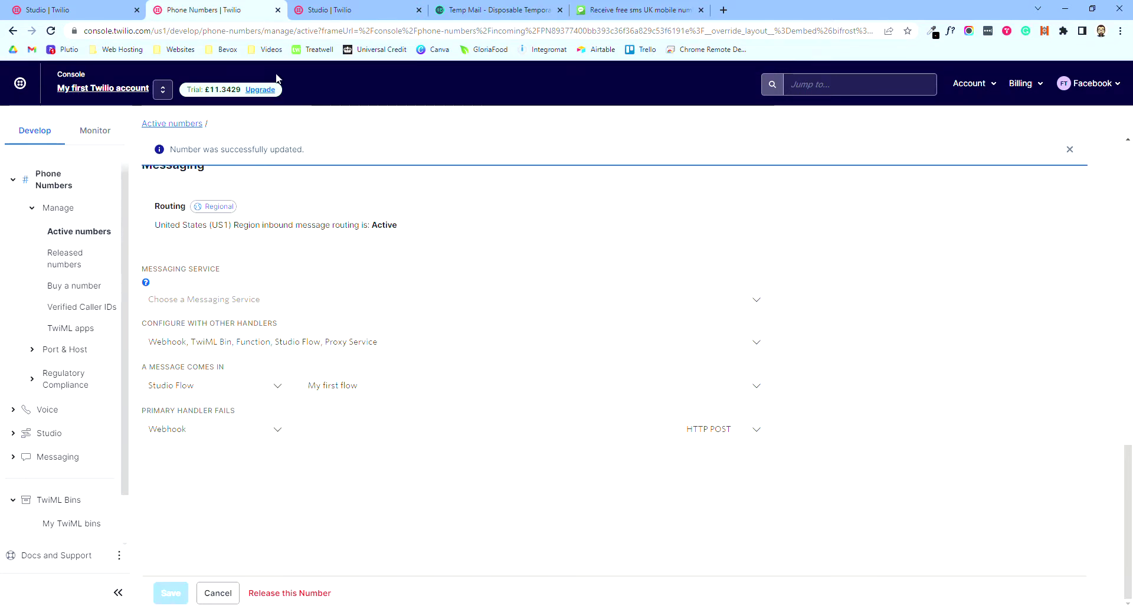
Return to the Studio flow and examine the trigger's Incoming Message output and the overall call routing
{"action": "key", "text": "ctrl+shift+Tab"}
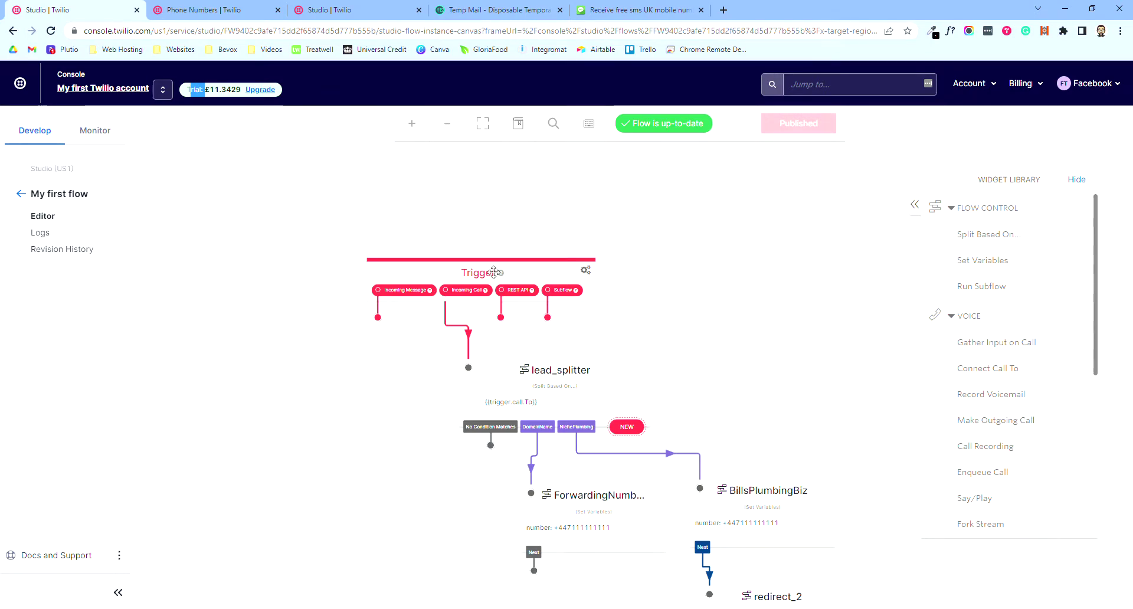
{"action": "scroll", "coordinate": [487, 334], "scroll_direction": "up", "scroll_amount": 3}
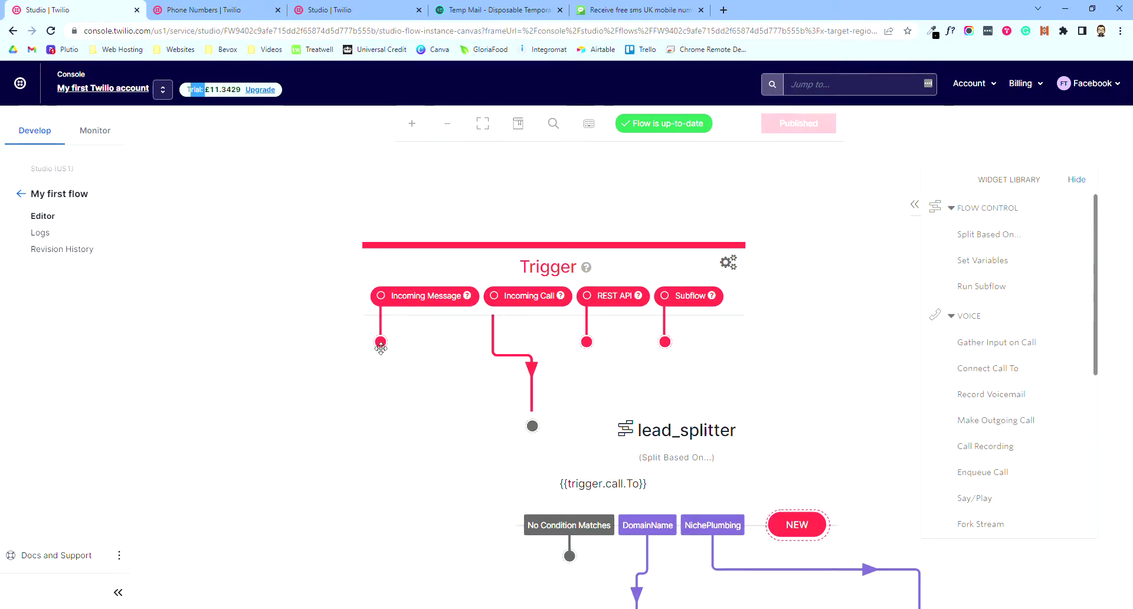
{"action": "left_click_drag", "start_coordinate": [380, 342], "coordinate": [272, 420]}
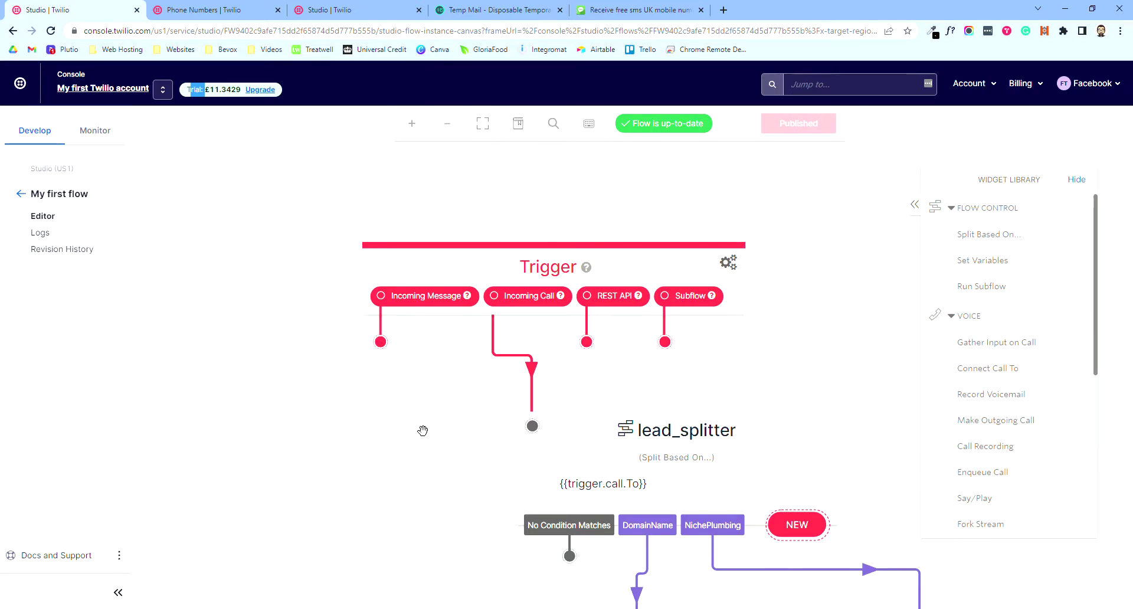
{"action": "scroll", "coordinate": [423, 430], "scroll_direction": "down", "scroll_amount": 5}
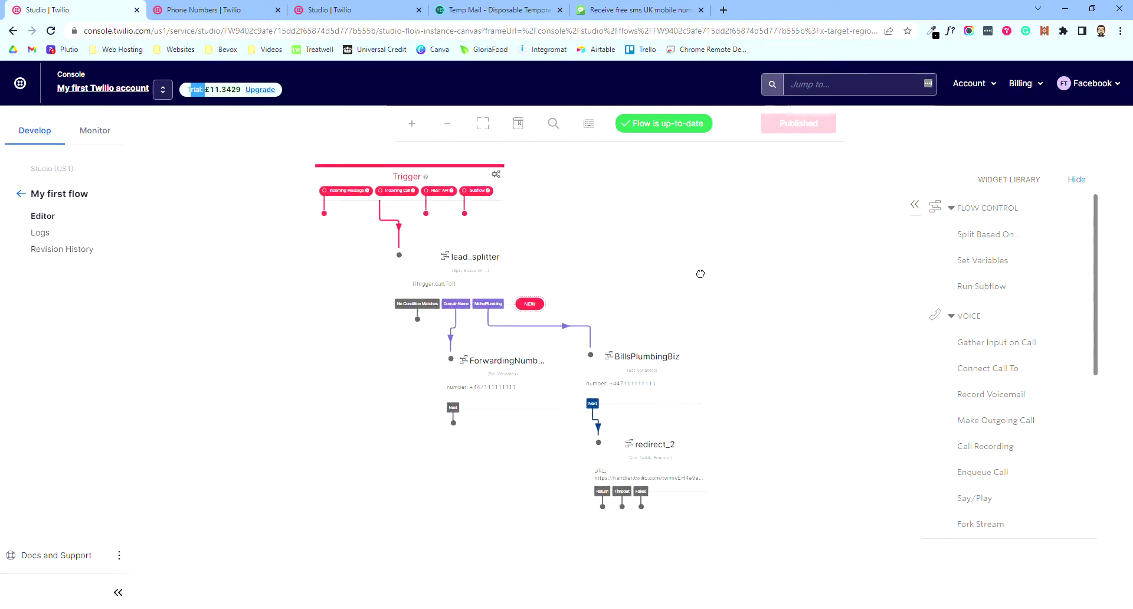
Open the page for buying a number and examine the United Kingdom numbers' capabilities and monthly fees
{"action": "left_click", "coordinate": [215, 10]}
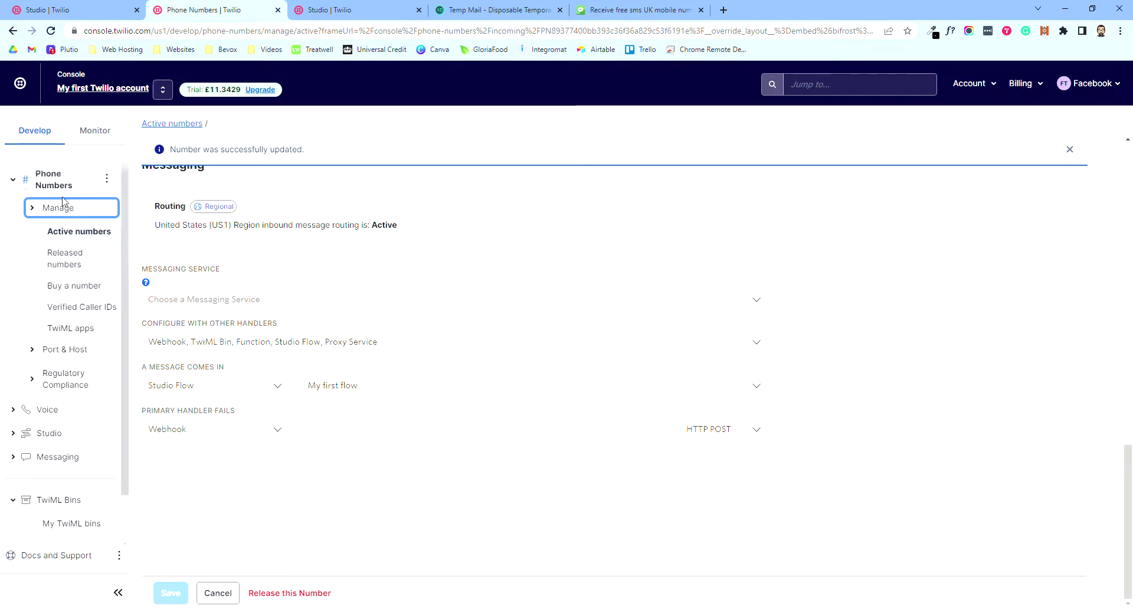
{"action": "left_click", "coordinate": [77, 286]}
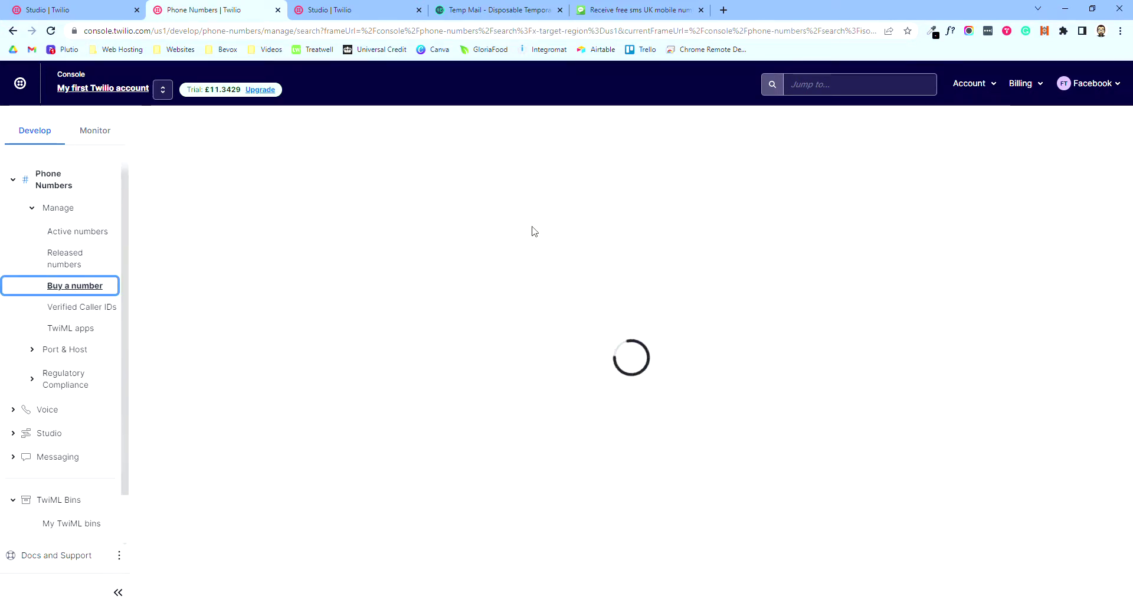
{"action": "scroll", "coordinate": [529, 412], "scroll_direction": "down", "scroll_amount": 2}
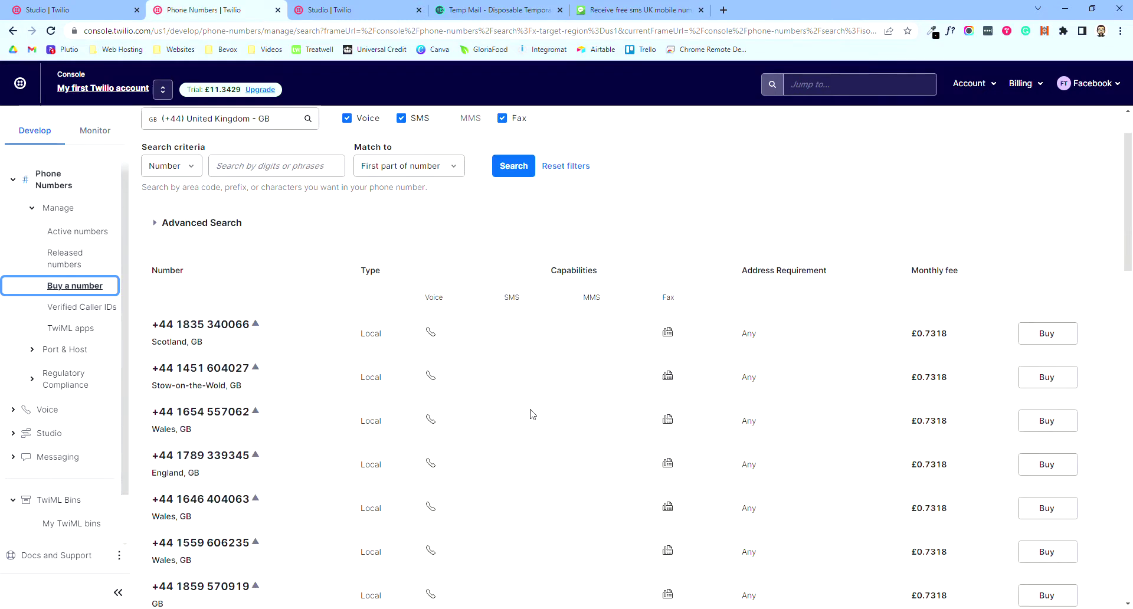
{"action": "scroll", "coordinate": [170, 240], "scroll_direction": "up", "scroll_amount": 2}
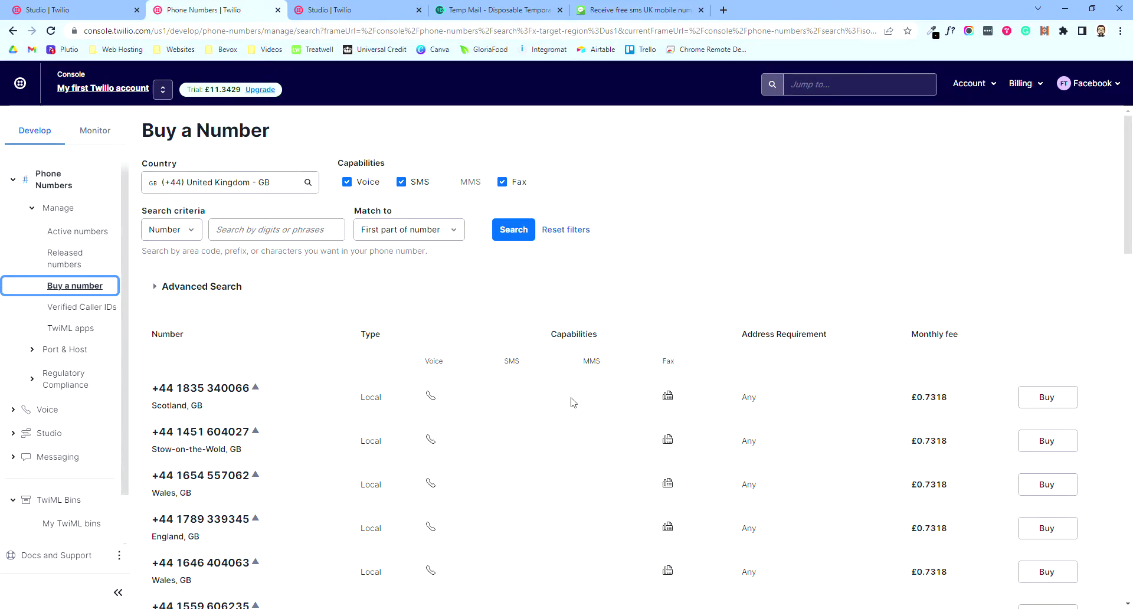
{"action": "scroll", "coordinate": [939, 434], "scroll_direction": "down", "scroll_amount": 1}
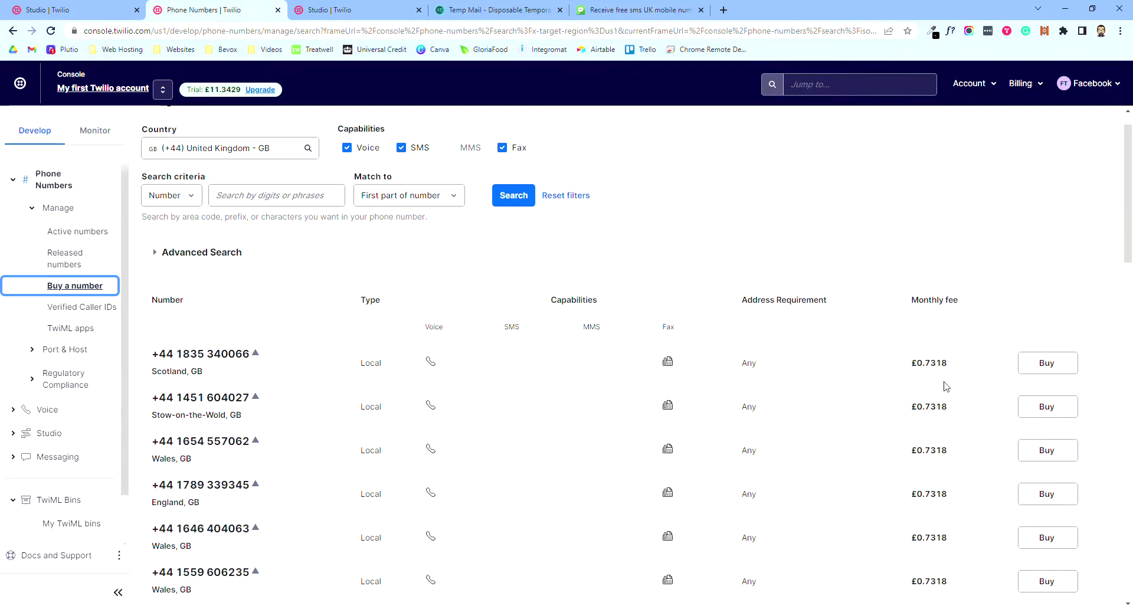
{"action": "left_click_drag", "start_coordinate": [956, 361], "coordinate": [906, 363]}
{"action": "left_click_drag", "start_coordinate": [944, 410], "coordinate": [903, 406]}
{"action": "left_click", "coordinate": [956, 413]}
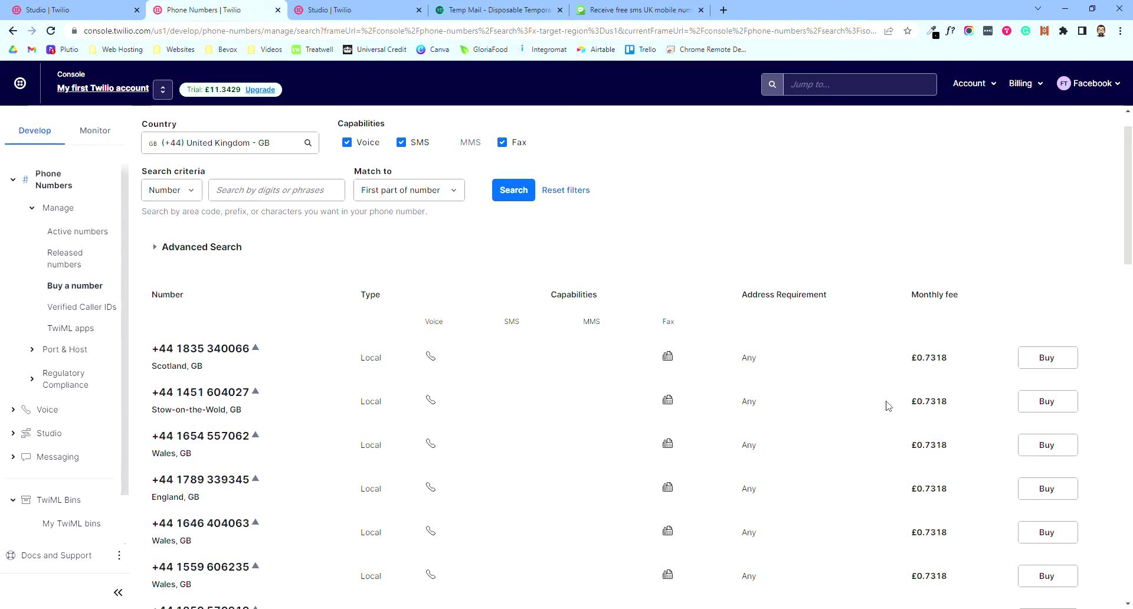
Open the active phone number's configuration and check its incoming call handler
{"action": "left_click", "coordinate": [66, 231]}
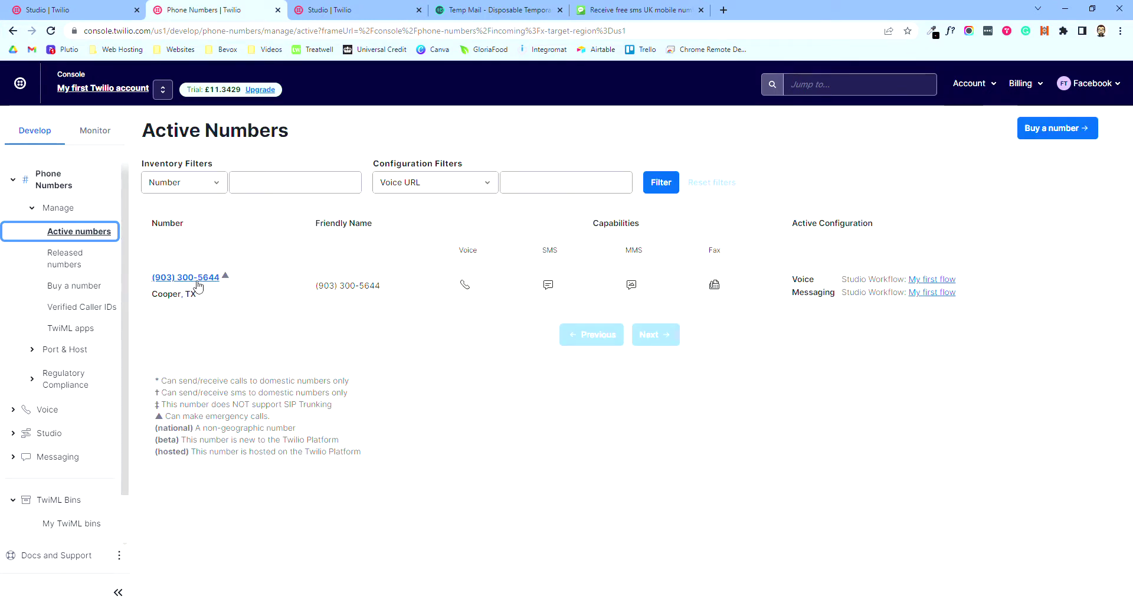
{"action": "left_click", "coordinate": [197, 281]}
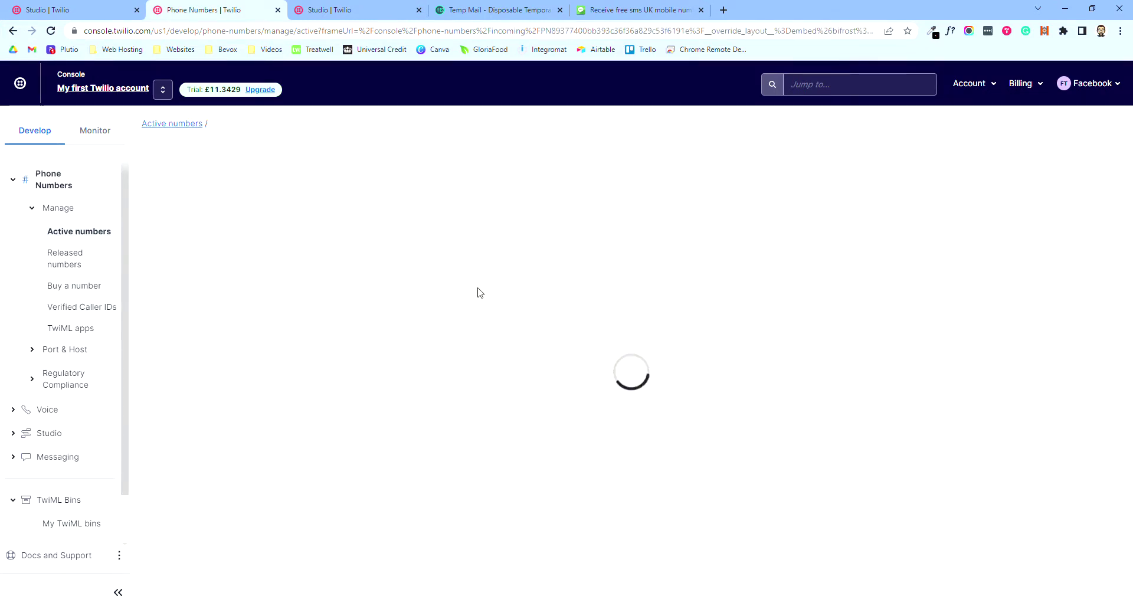
{"action": "scroll", "coordinate": [472, 295], "scroll_direction": "down", "scroll_amount": 8}
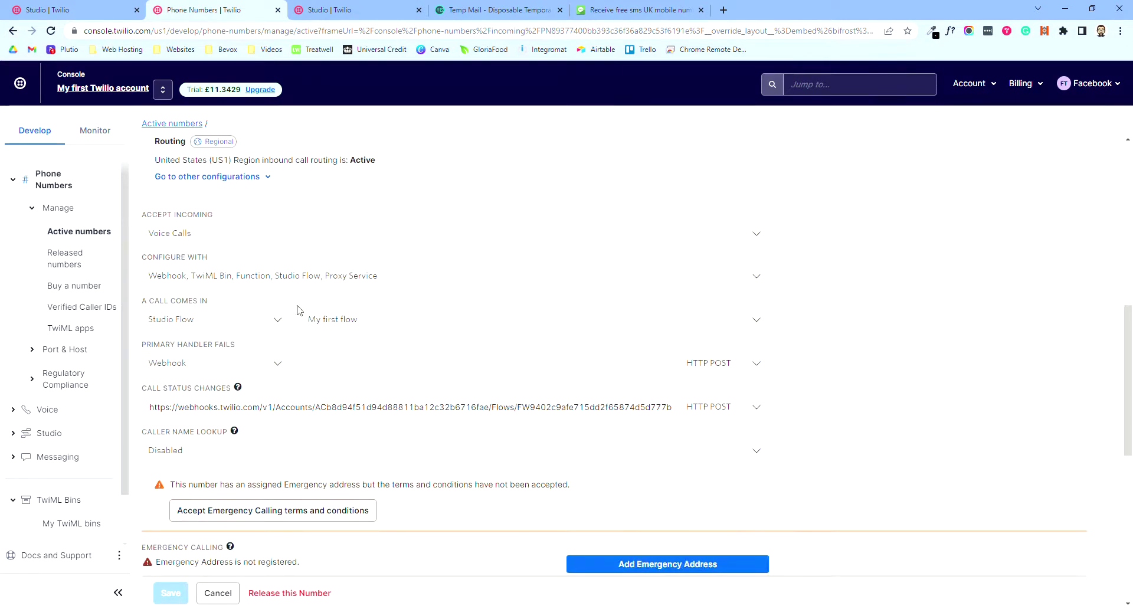
Return to the published Studio flow and examine the lead_splitter widget's transitions
{"action": "left_click", "coordinate": [76, 10]}
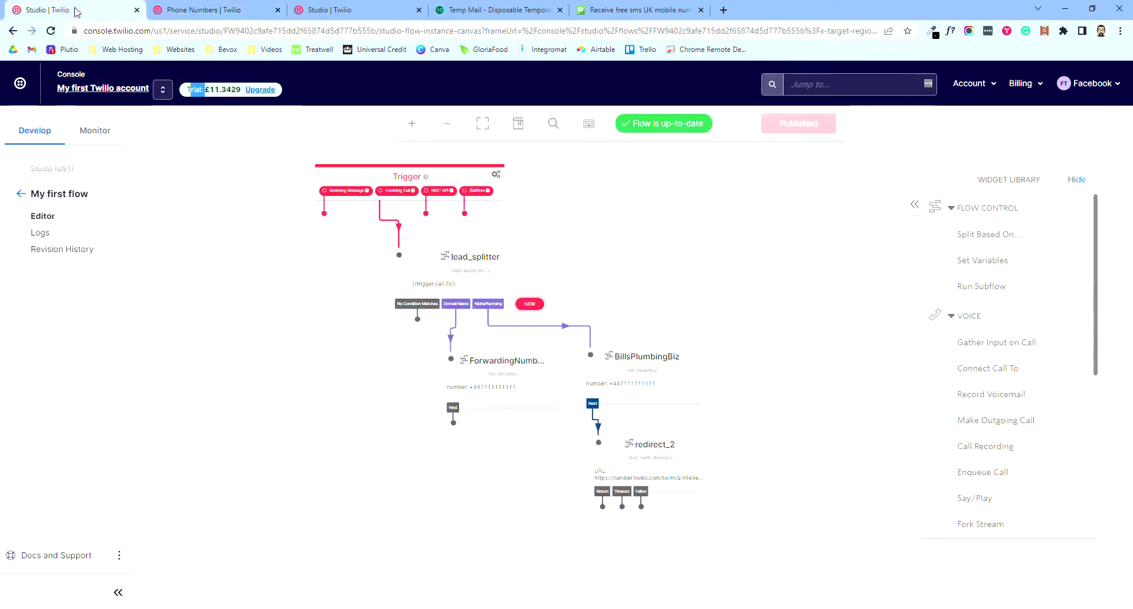
{"action": "left_click", "coordinate": [330, 10]}
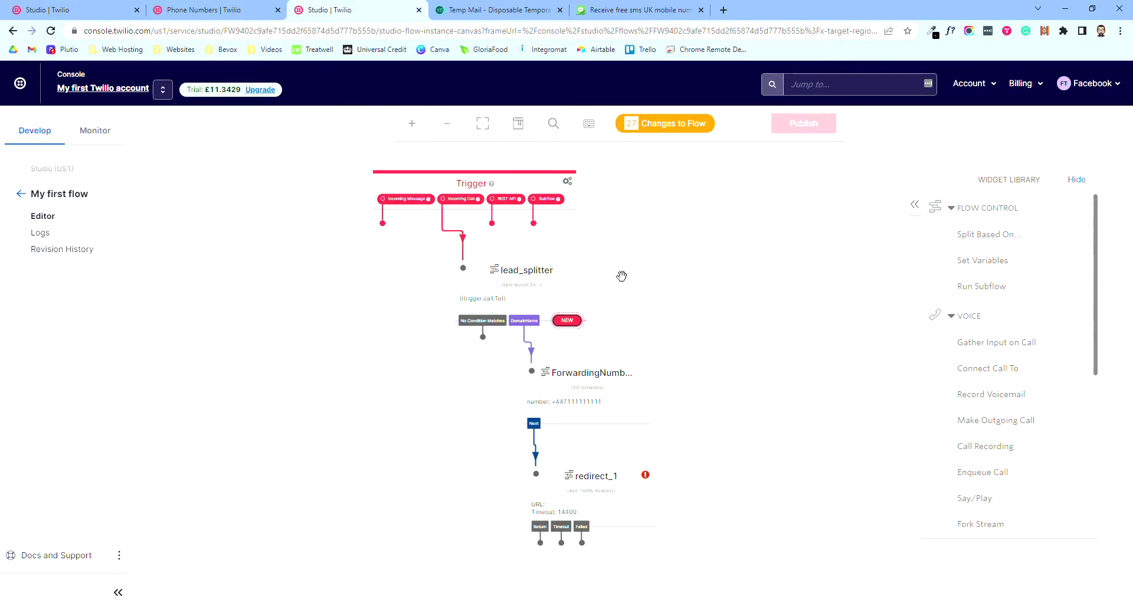
{"action": "left_click", "coordinate": [75, 10]}
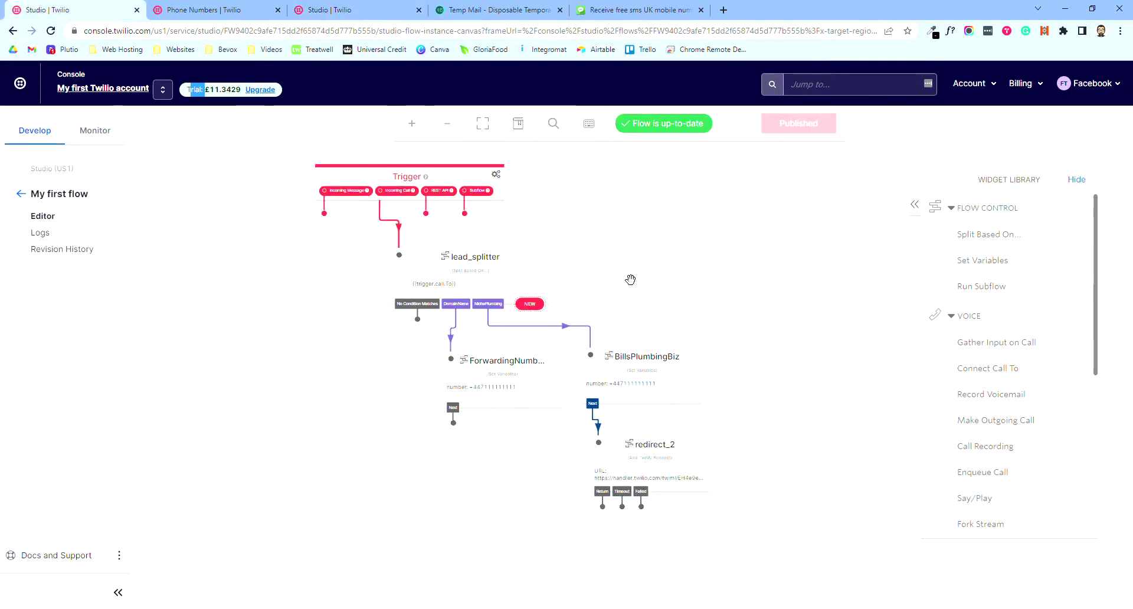
{"action": "scroll", "coordinate": [551, 323], "scroll_direction": "up", "scroll_amount": 3}
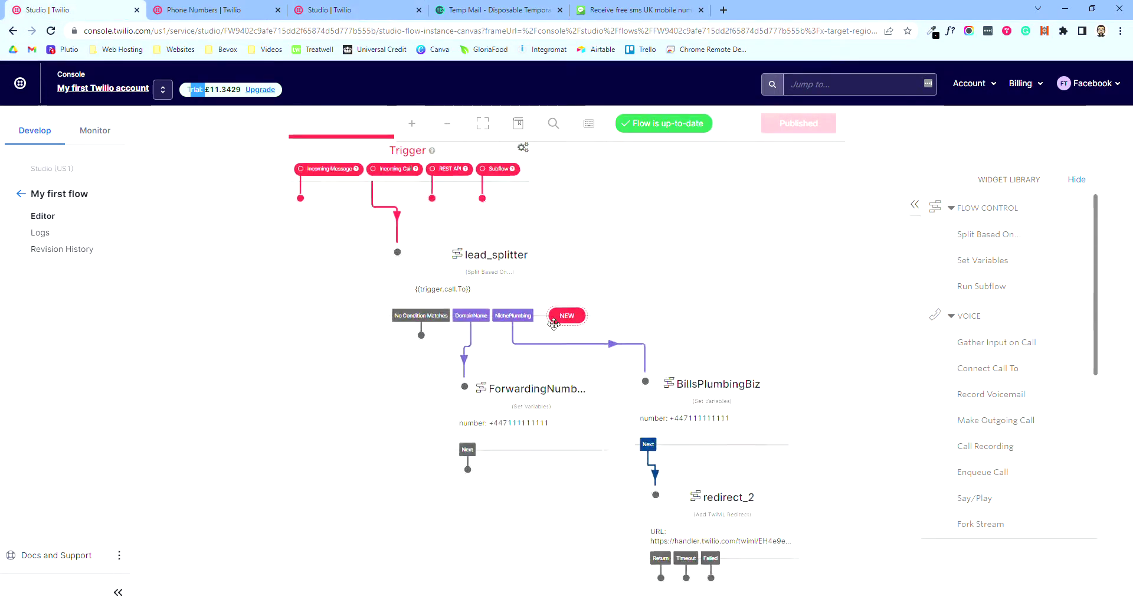
{"action": "left_click", "coordinate": [546, 270]}
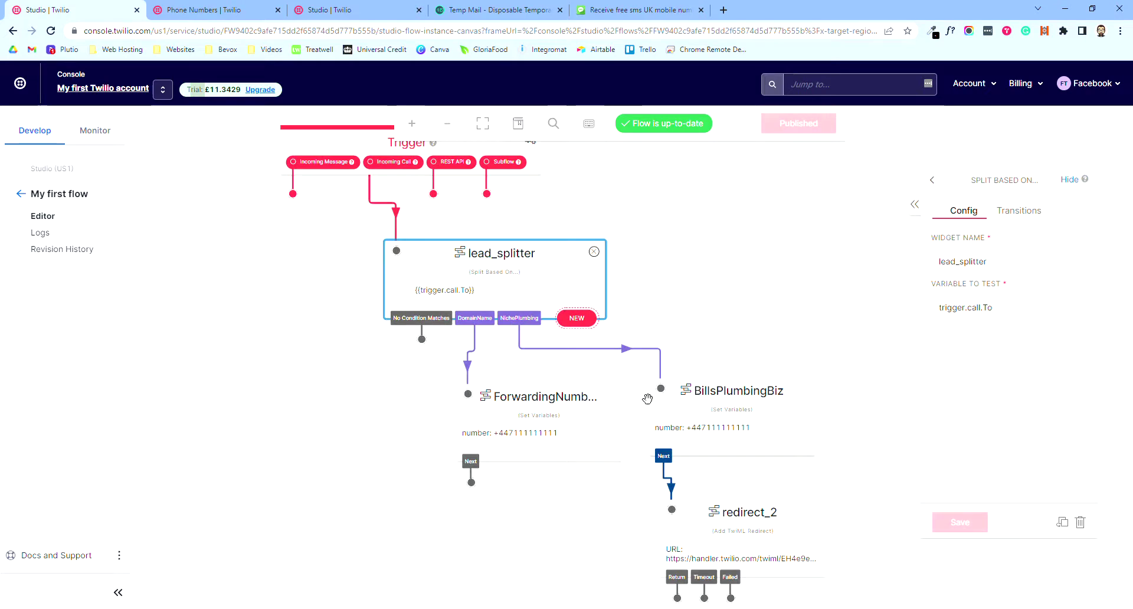
{"action": "left_click", "coordinate": [1025, 211]}
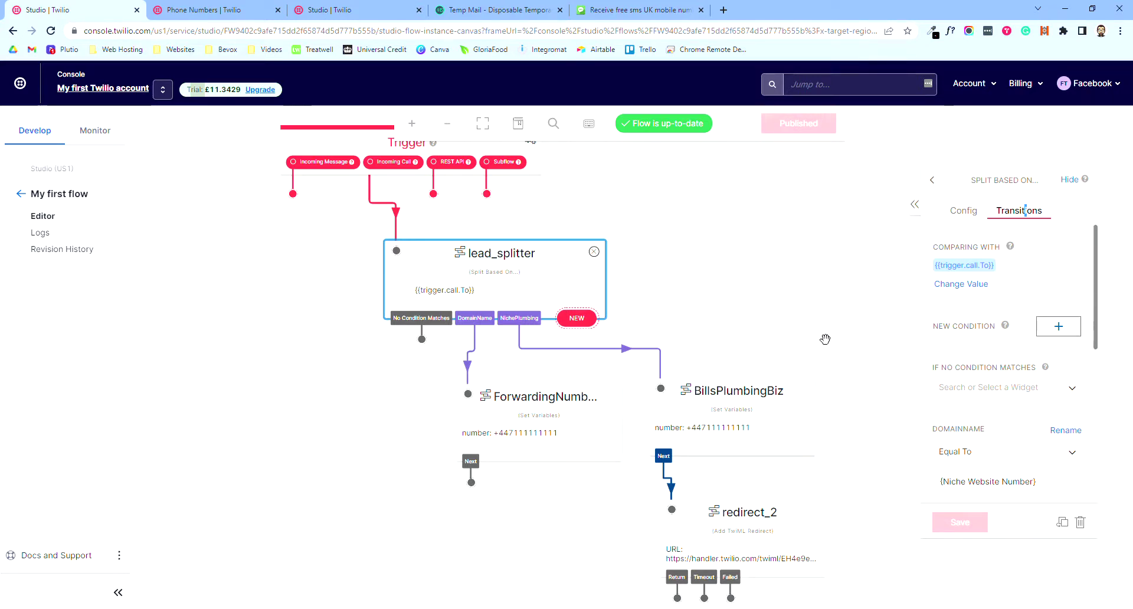
Duplicate the BillsPlumbingBiz and redirect_2 widgets and connect the copied variables widget's Next output to the copied redirect
{"action": "left_click_drag", "start_coordinate": [825, 355], "coordinate": [645, 270]}
{"action": "left_click", "coordinate": [608, 358]}
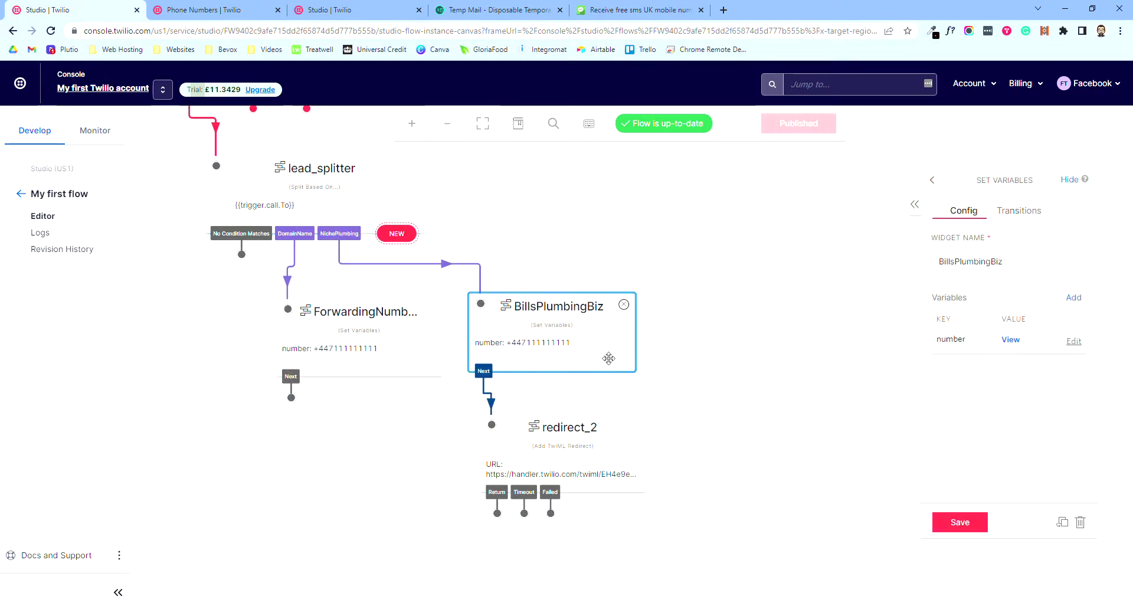
{"action": "left_click", "coordinate": [1063, 521]}
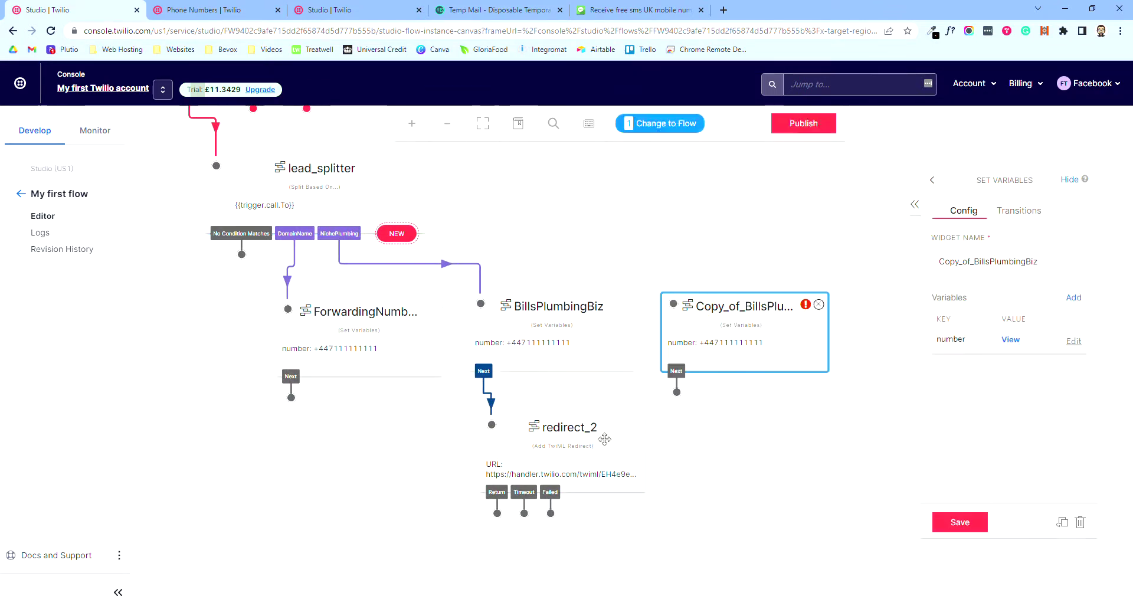
{"action": "left_click", "coordinate": [648, 462]}
{"action": "left_click", "coordinate": [1063, 523]}
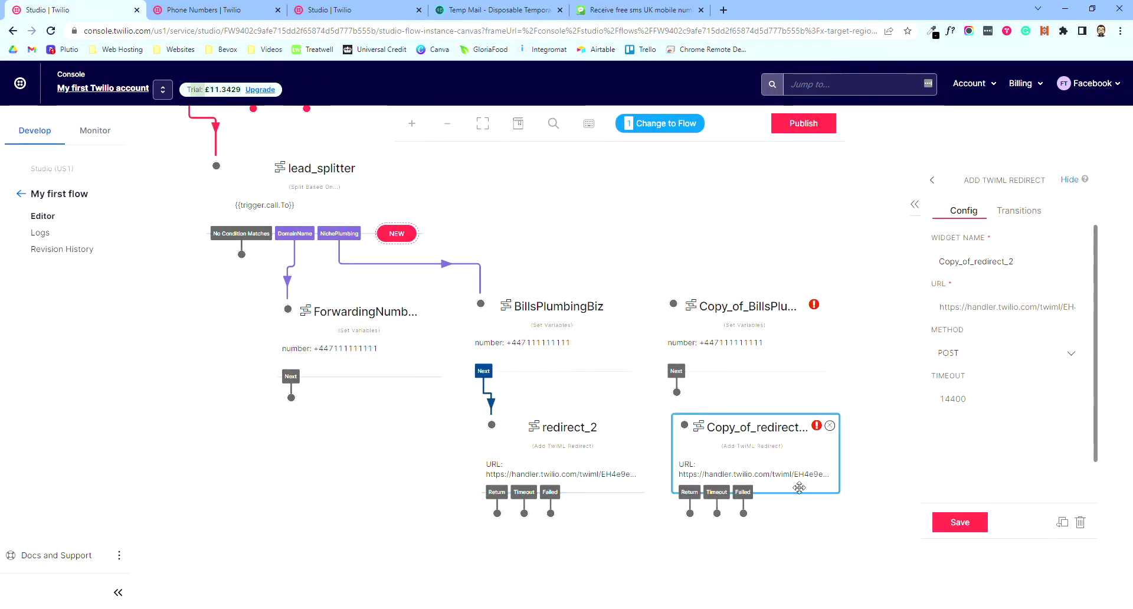
{"action": "left_click_drag", "start_coordinate": [678, 393], "coordinate": [708, 453]}
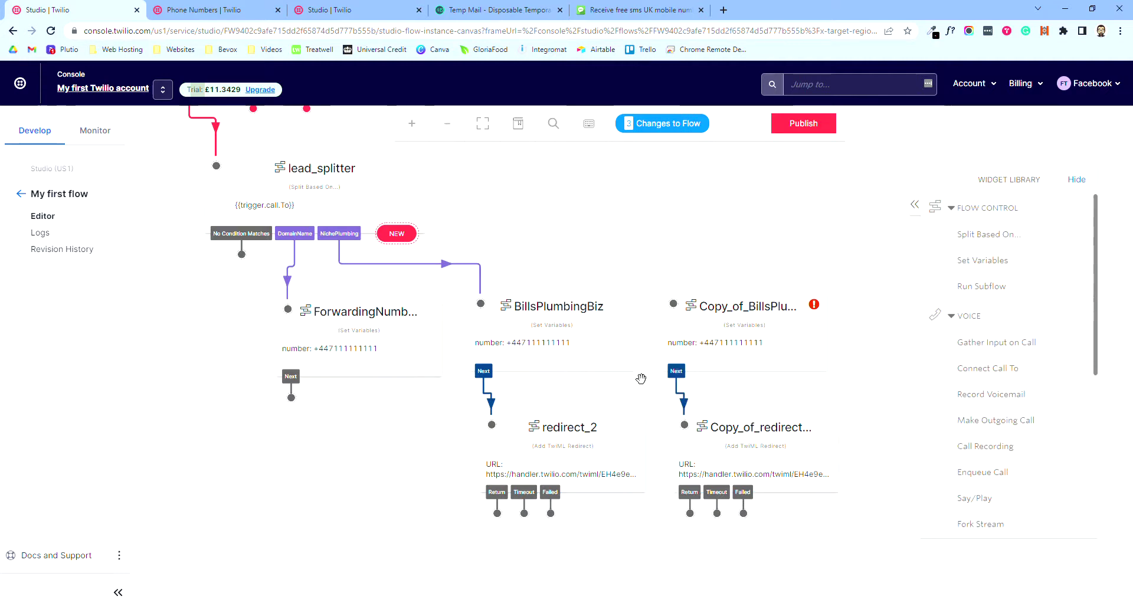
{"action": "left_click", "coordinate": [392, 209]}
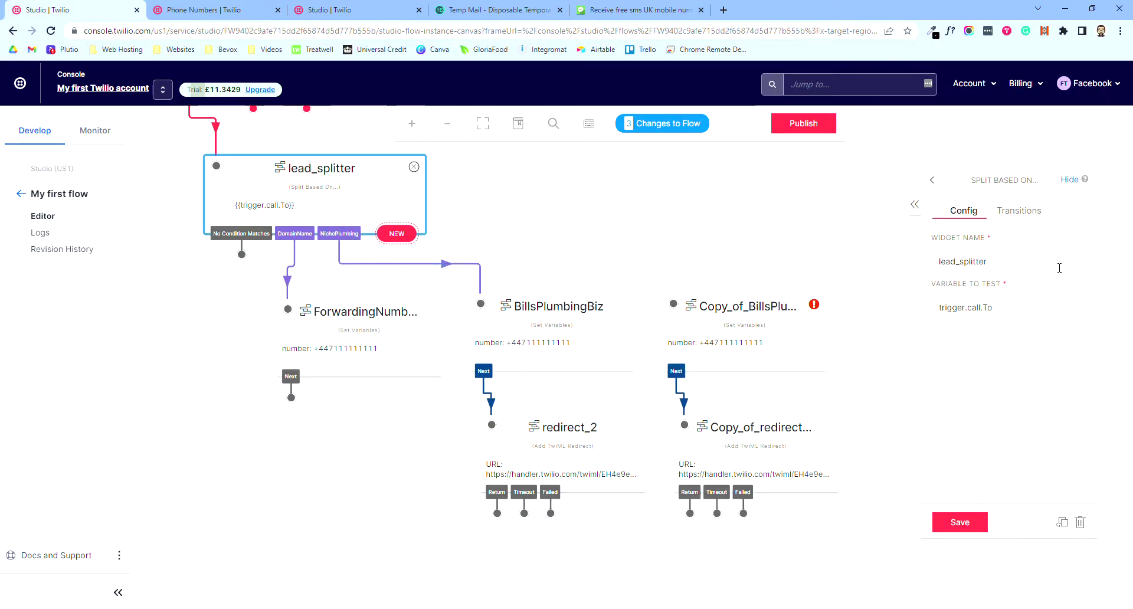
{"action": "left_click", "coordinate": [1020, 211]}
{"action": "left_click", "coordinate": [1058, 327]}
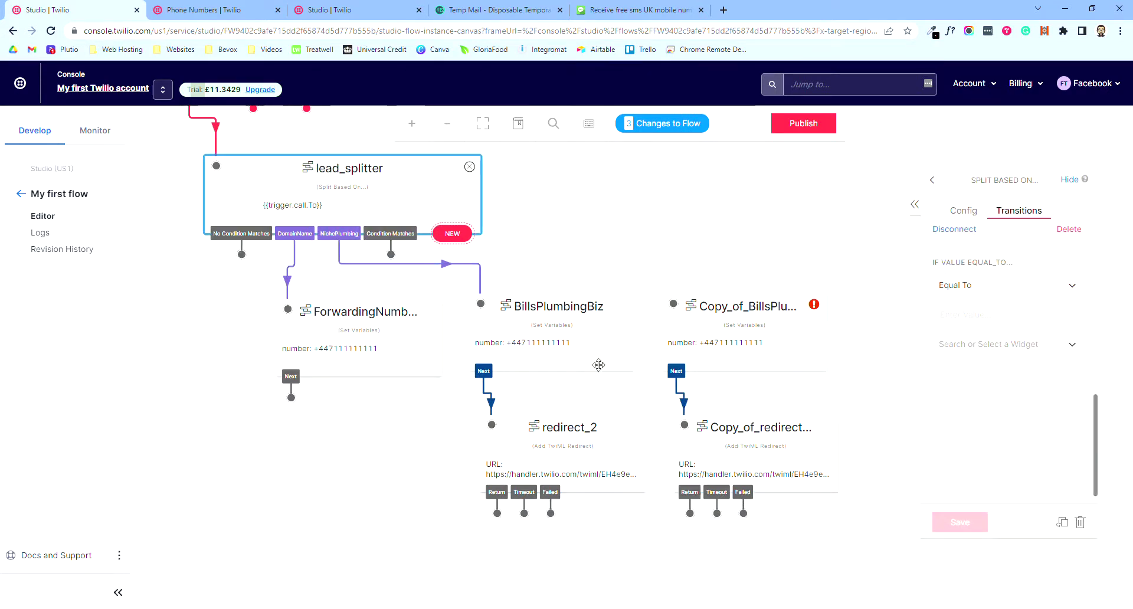
{"action": "left_click", "coordinate": [393, 269]}
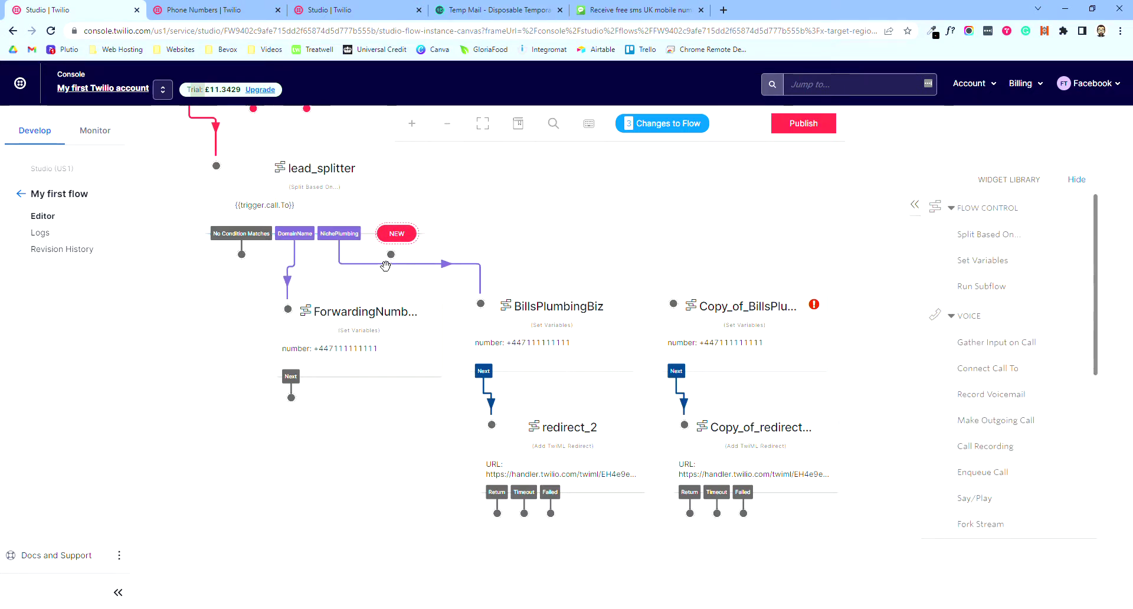
Add a new Equal To condition with the value ss to lead_splitter and save the widget
{"action": "left_click", "coordinate": [373, 192]}
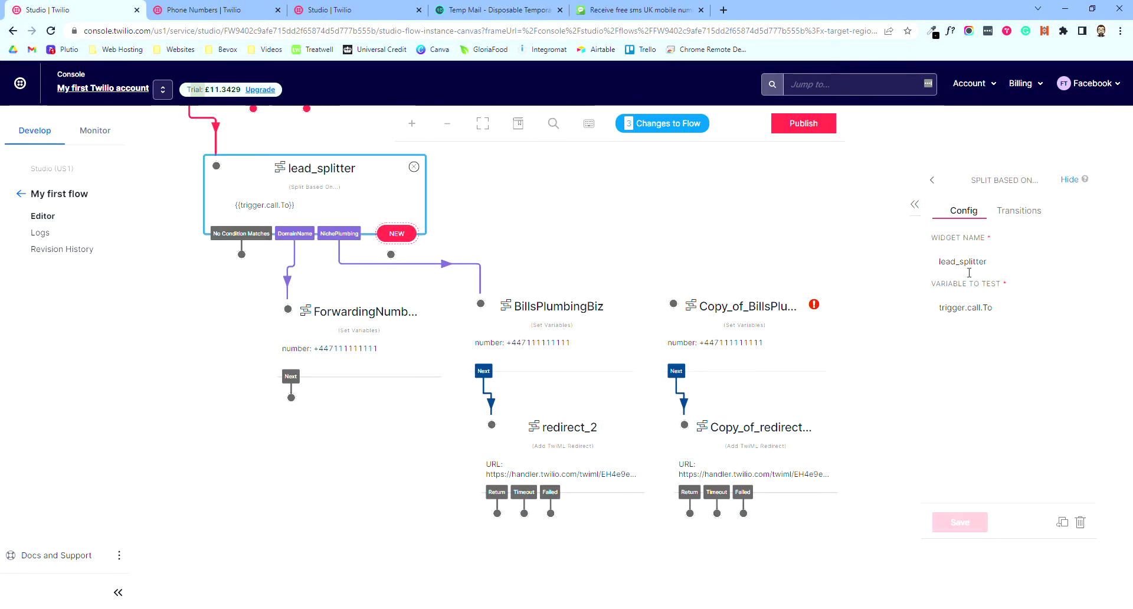
{"action": "left_click", "coordinate": [1036, 213]}
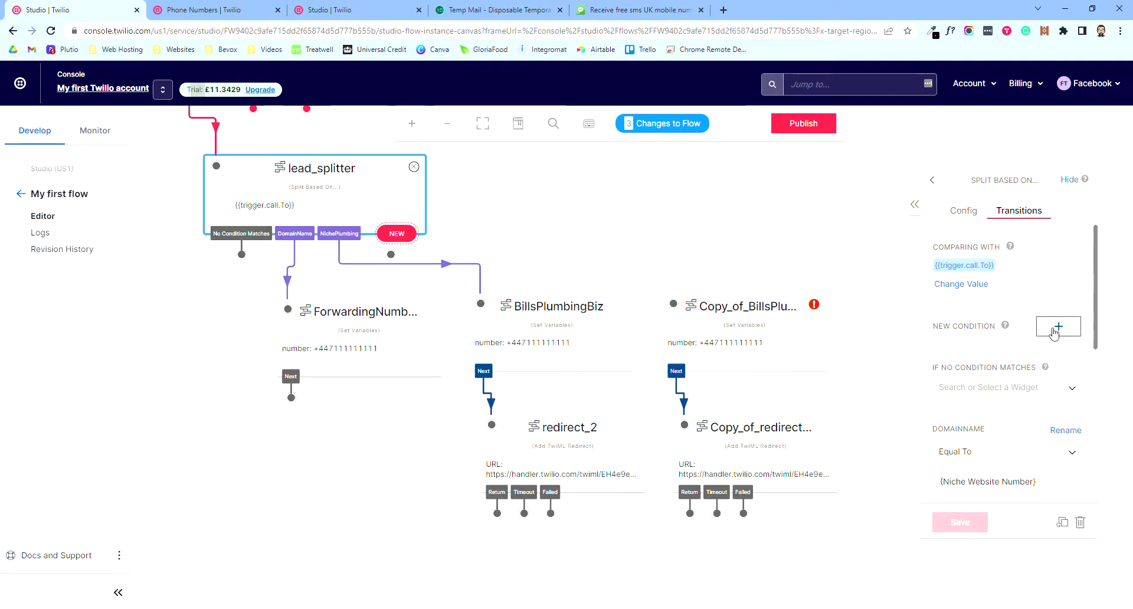
{"action": "left_click", "coordinate": [1052, 327]}
{"action": "left_click", "coordinate": [983, 324]}
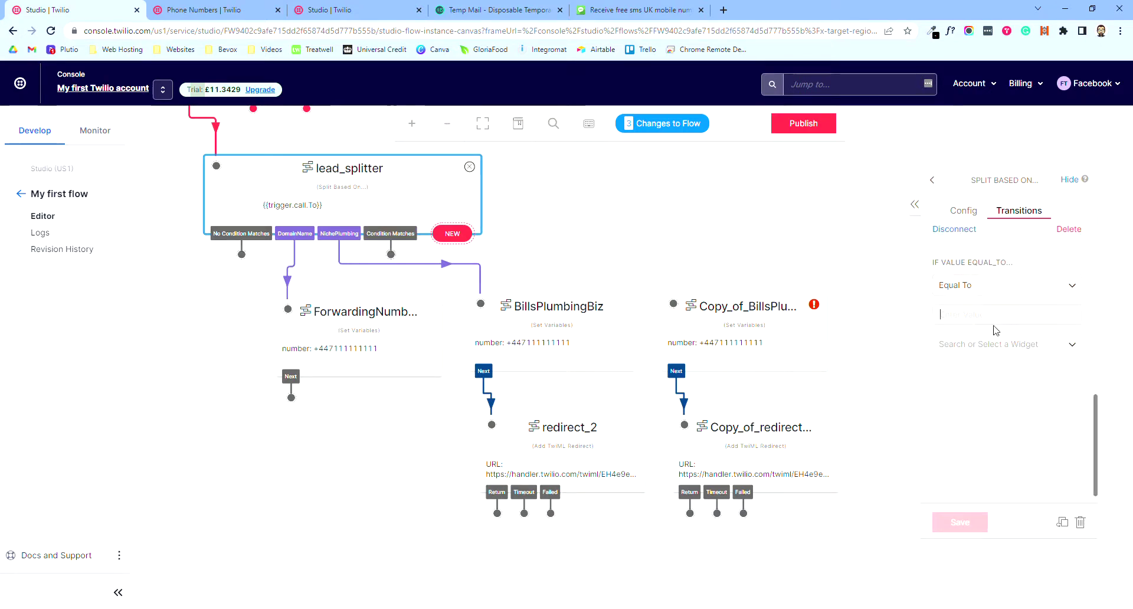
{"action": "type", "text": "ss"}
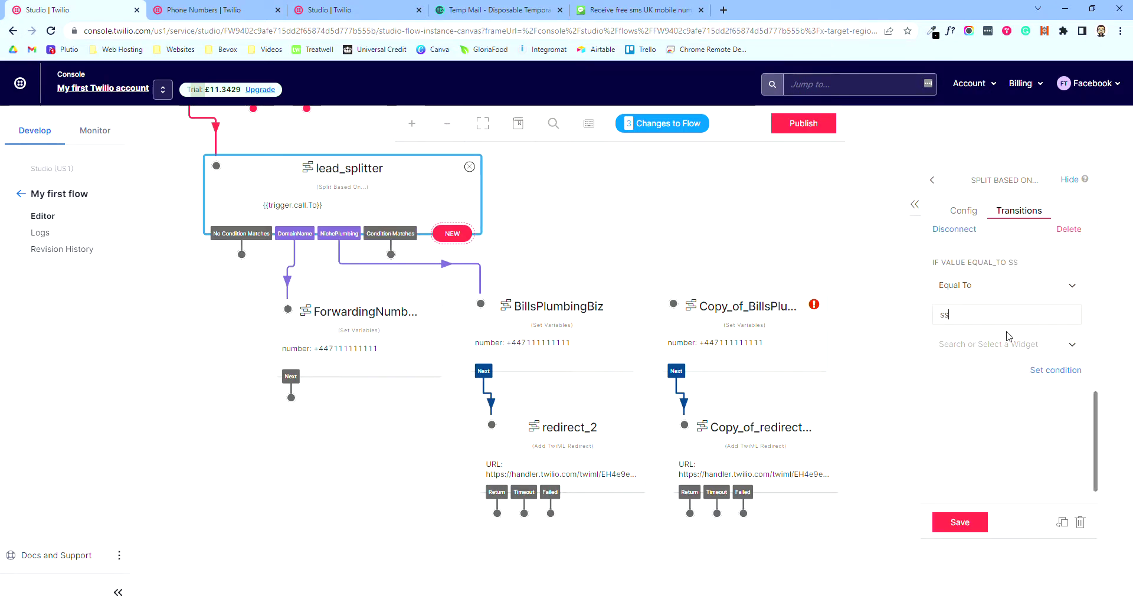
{"action": "left_click", "coordinate": [1068, 377]}
{"action": "left_click", "coordinate": [963, 525]}
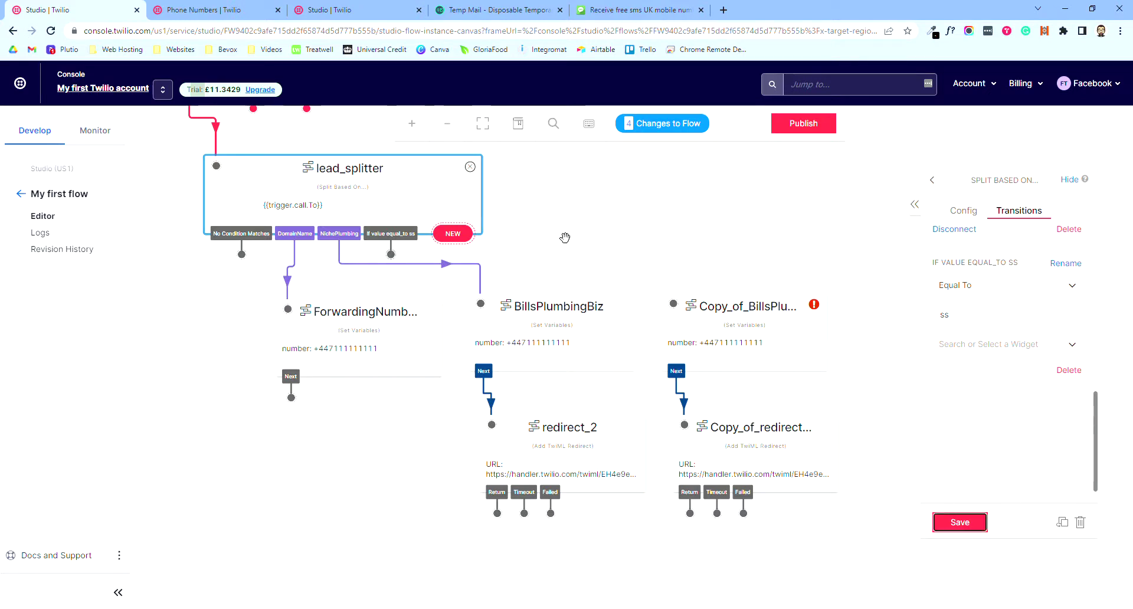
Connect lead_splitter's new ss condition to the Copy_of_BillsPlumbingBiz widget and review the whole flow
{"action": "left_click_drag", "start_coordinate": [391, 254], "coordinate": [738, 304]}
{"action": "left_click", "coordinate": [569, 321]}
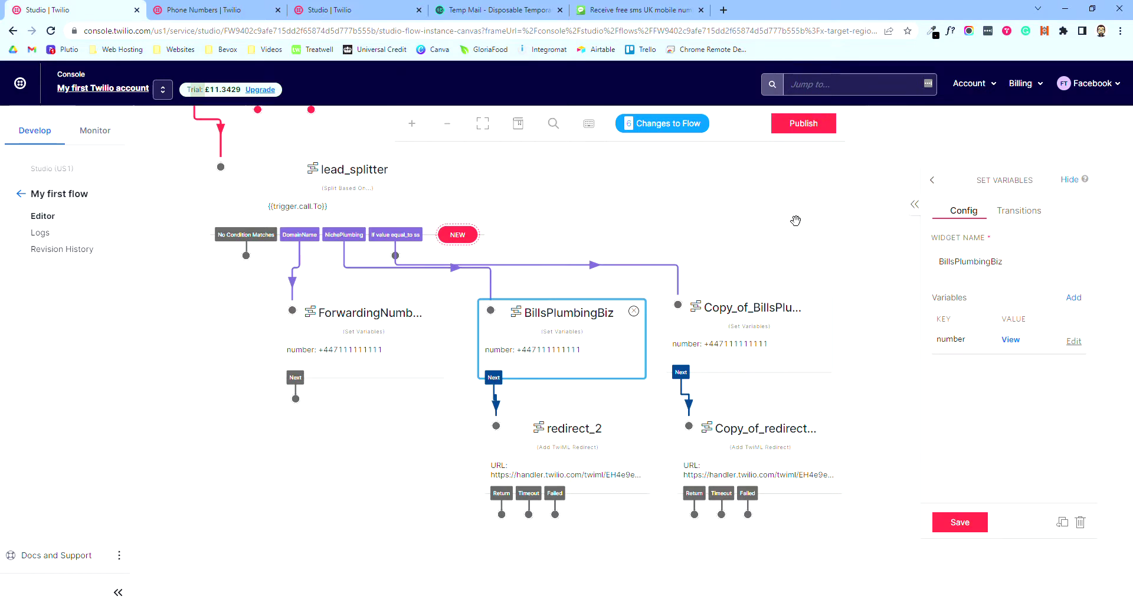
{"action": "scroll", "coordinate": [719, 245], "scroll_direction": "up", "scroll_amount": 2}
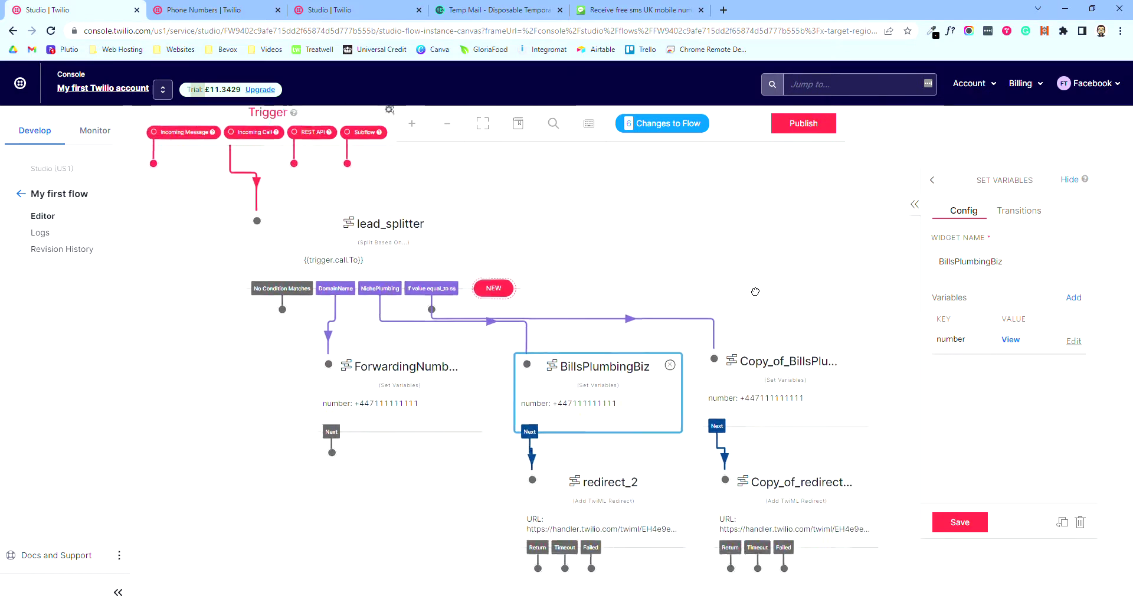
{"action": "scroll", "coordinate": [649, 294], "scroll_direction": "down", "scroll_amount": 2}
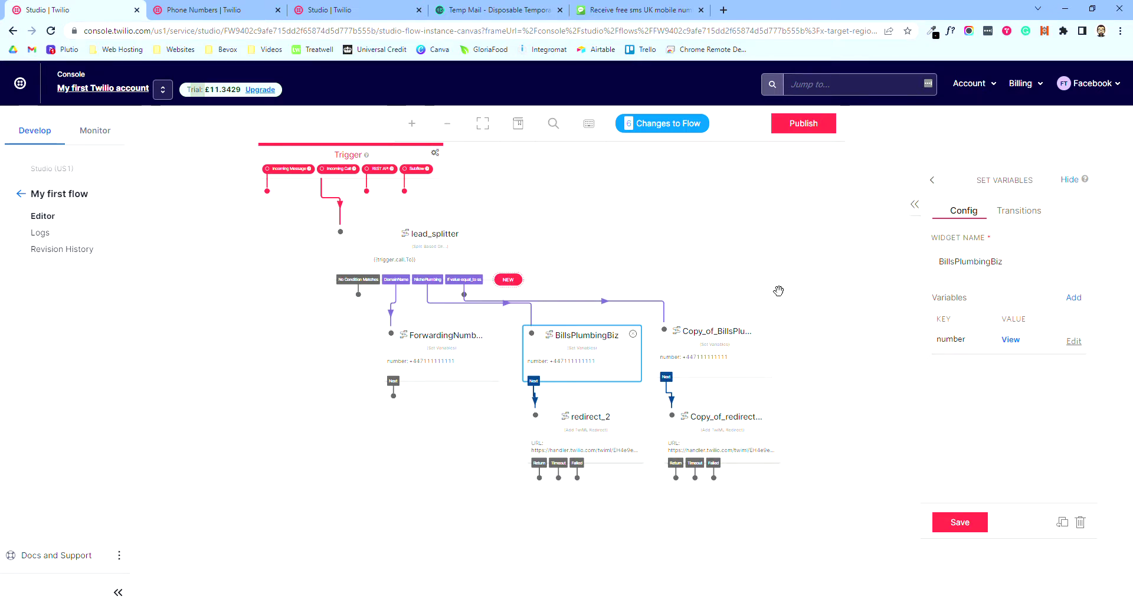
Return to the phone number's configuration page and look through the Voice product's Settings and Manage options
{"action": "left_click", "coordinate": [200, 10]}
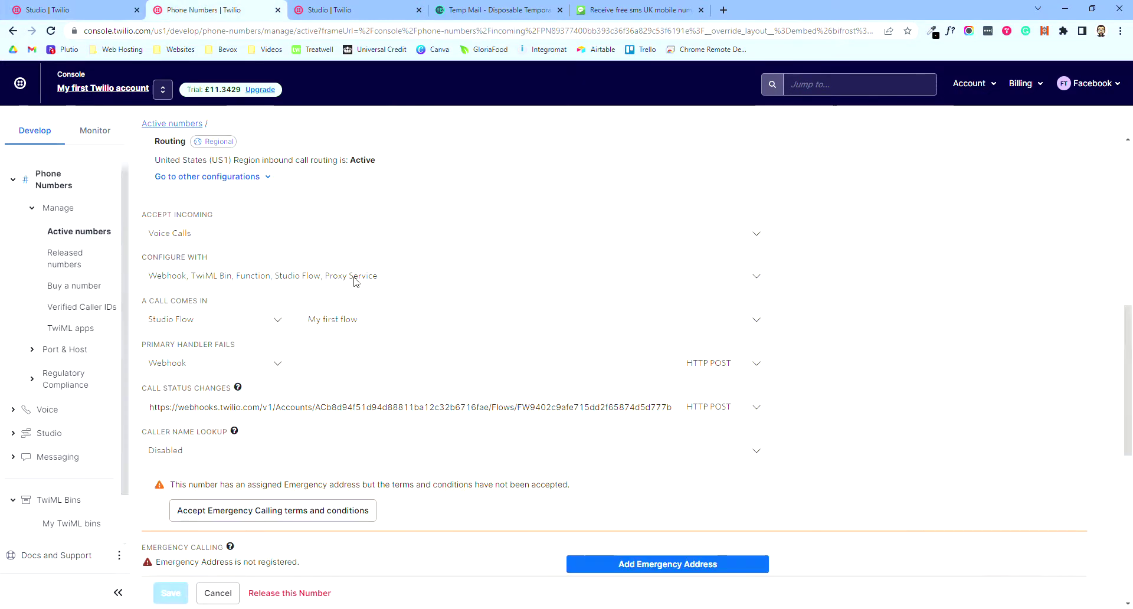
{"action": "scroll", "coordinate": [380, 242], "scroll_direction": "up", "scroll_amount": 8}
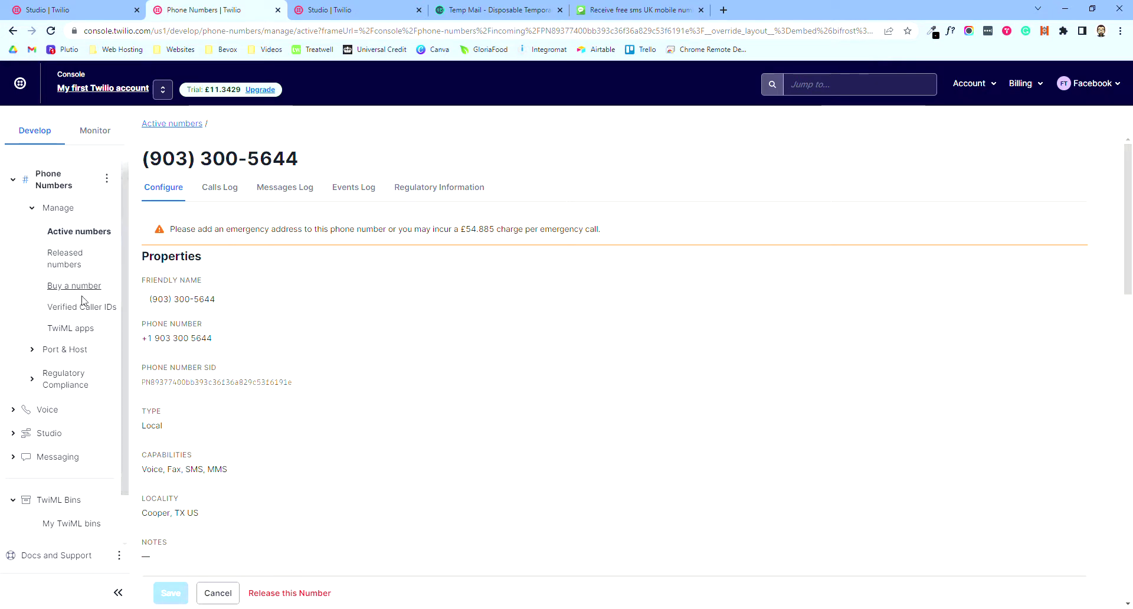
{"action": "left_click", "coordinate": [12, 413]}
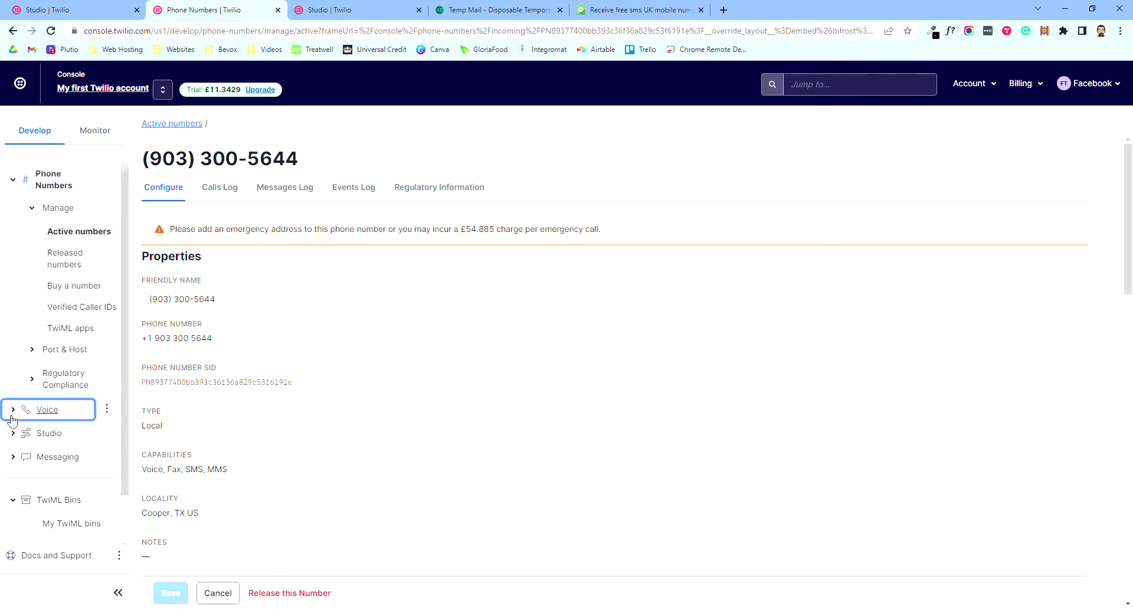
{"action": "scroll", "coordinate": [68, 378], "scroll_direction": "down", "scroll_amount": 2}
{"action": "left_click", "coordinate": [37, 426]}
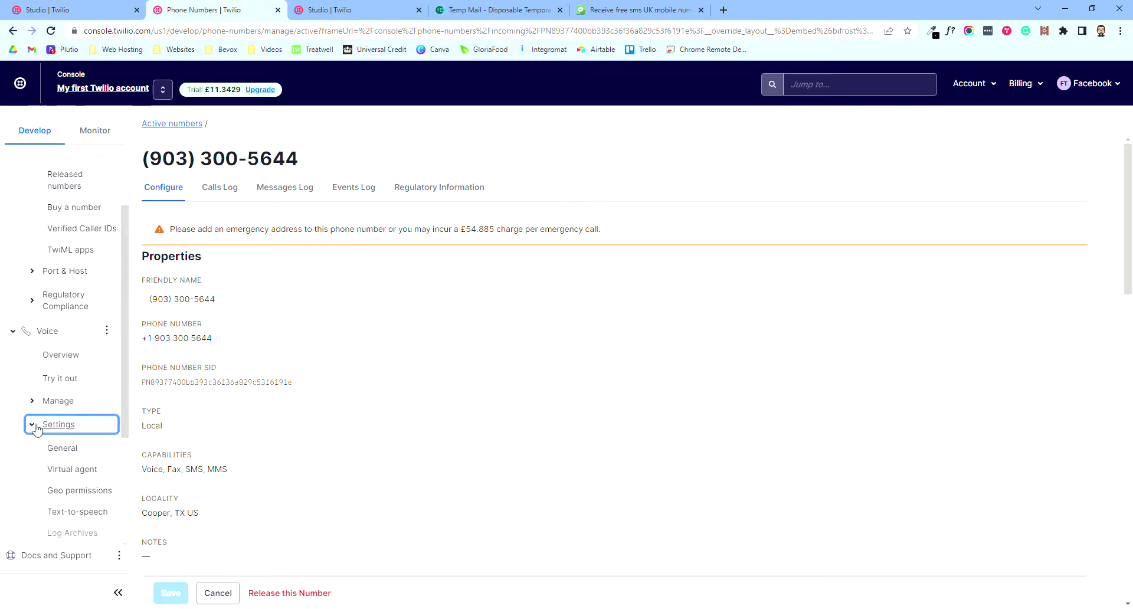
{"action": "left_click", "coordinate": [34, 404]}
{"action": "scroll", "coordinate": [65, 380], "scroll_direction": "down", "scroll_amount": 3}
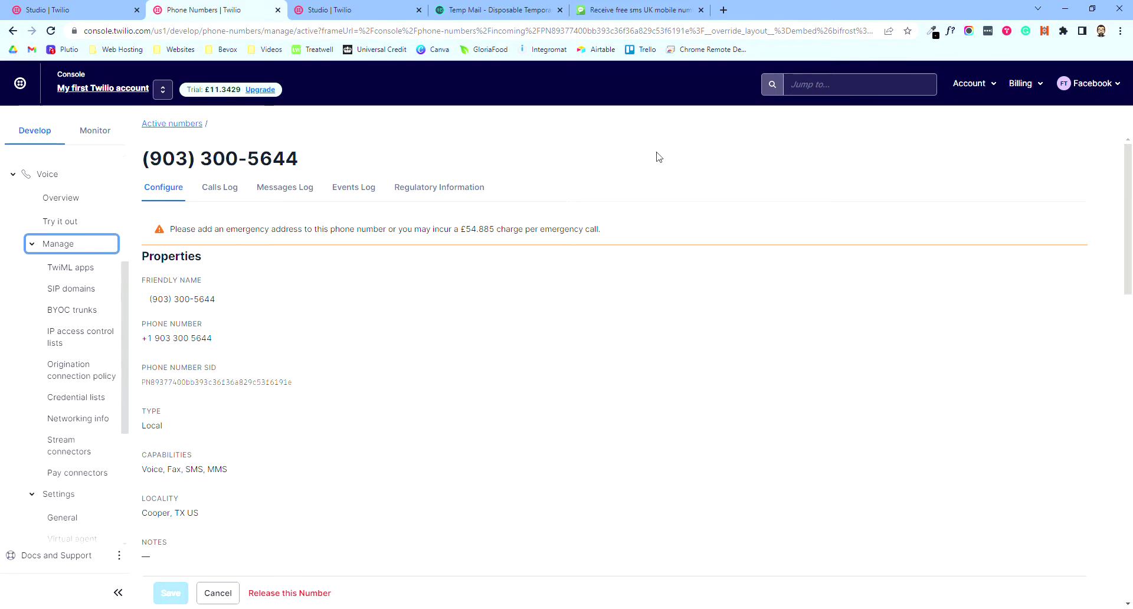
Search the console for "voice pric" and open the Programmable Voice Pricing Calculator
{"action": "left_click", "coordinate": [840, 93]}
{"action": "type", "text": "vo"}
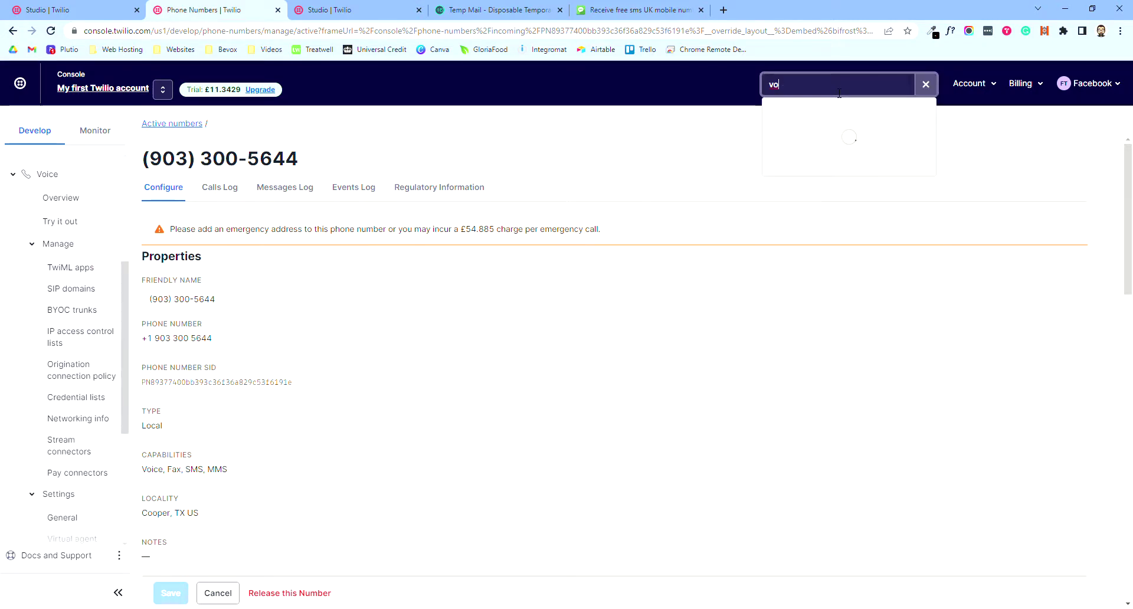
{"action": "type", "text": "ice pric"}
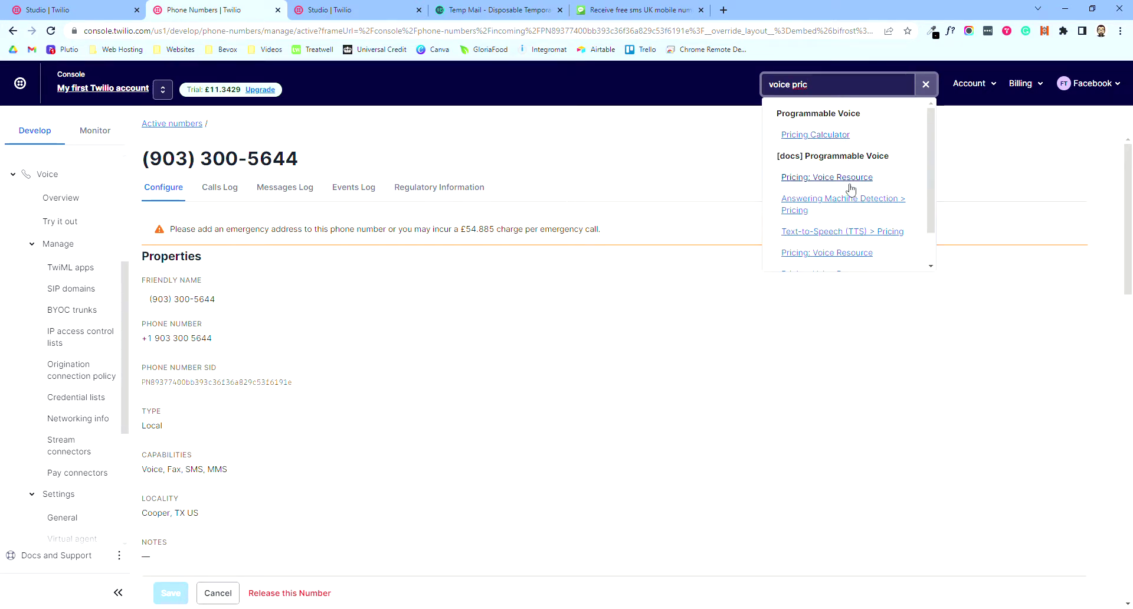
{"action": "left_click", "coordinate": [854, 143]}
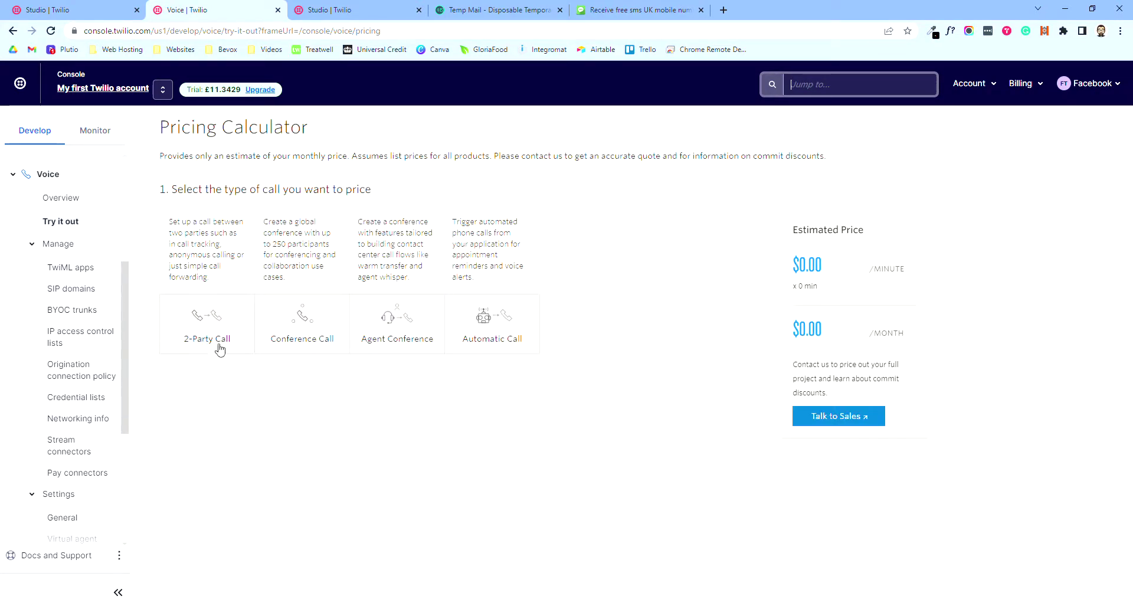
Select the 2-Party Call type in the calculator and examine its estimated price and enhancement rates
{"action": "left_click", "coordinate": [211, 320]}
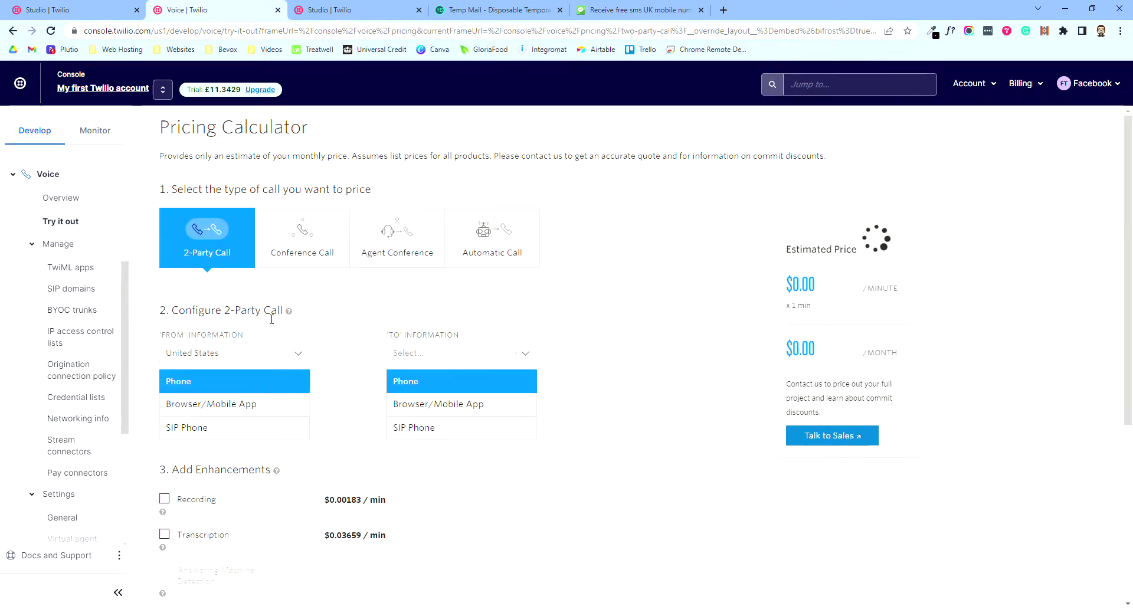
{"action": "scroll", "coordinate": [492, 334], "scroll_direction": "down", "scroll_amount": 1}
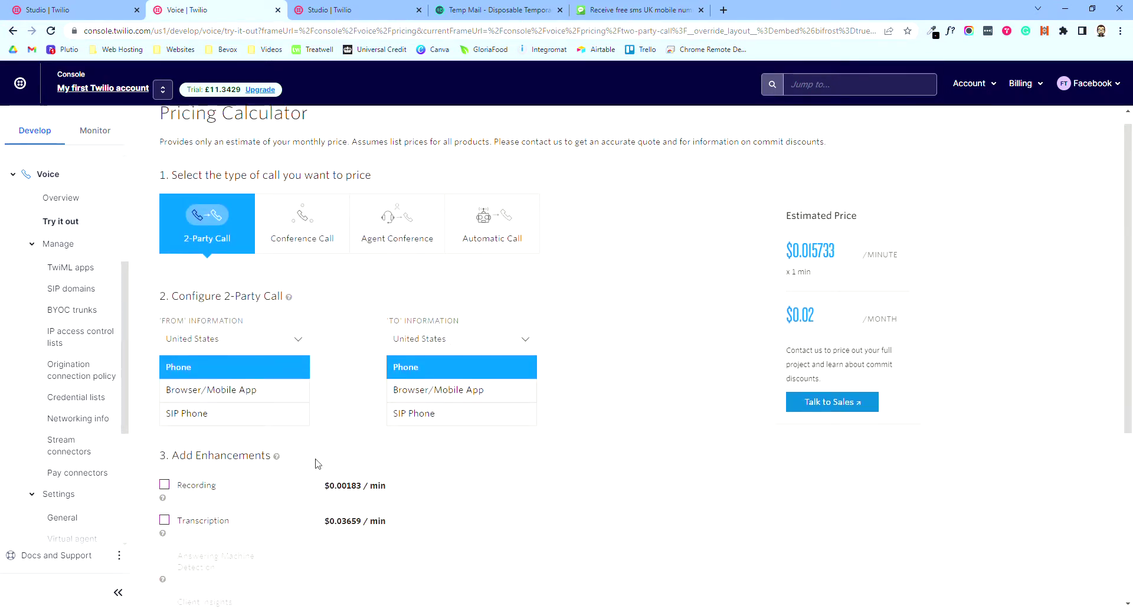
{"action": "scroll", "coordinate": [531, 348], "scroll_direction": "down", "scroll_amount": 2}
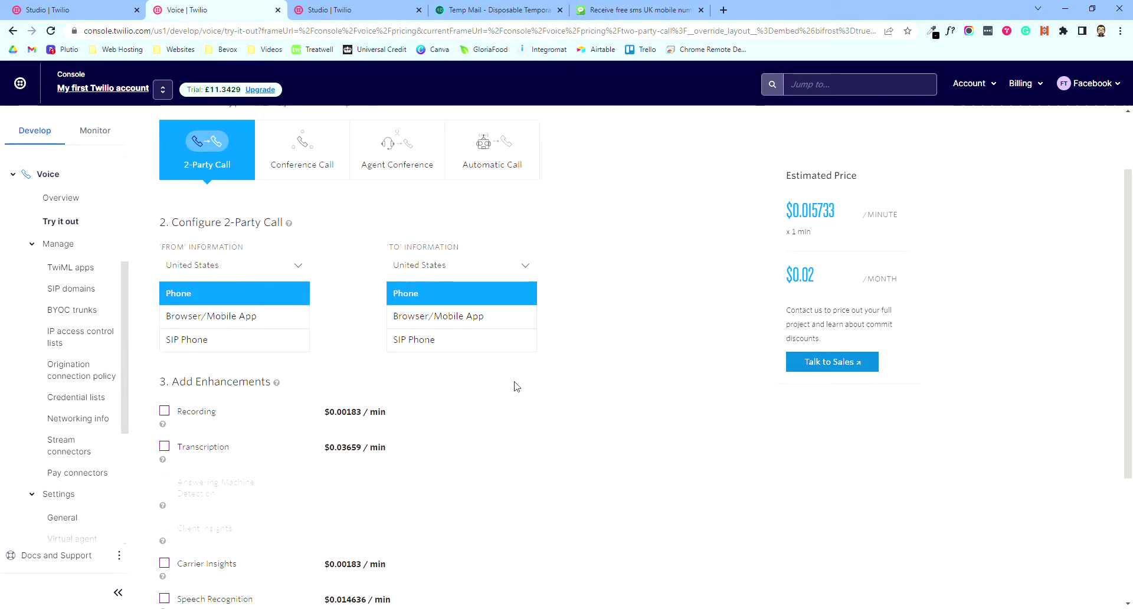
Add the Recording enhancement to the 2-Party Call estimate, set the average volume to 100 minutes per month, and check the estimated price
{"action": "left_click", "coordinate": [164, 303]}
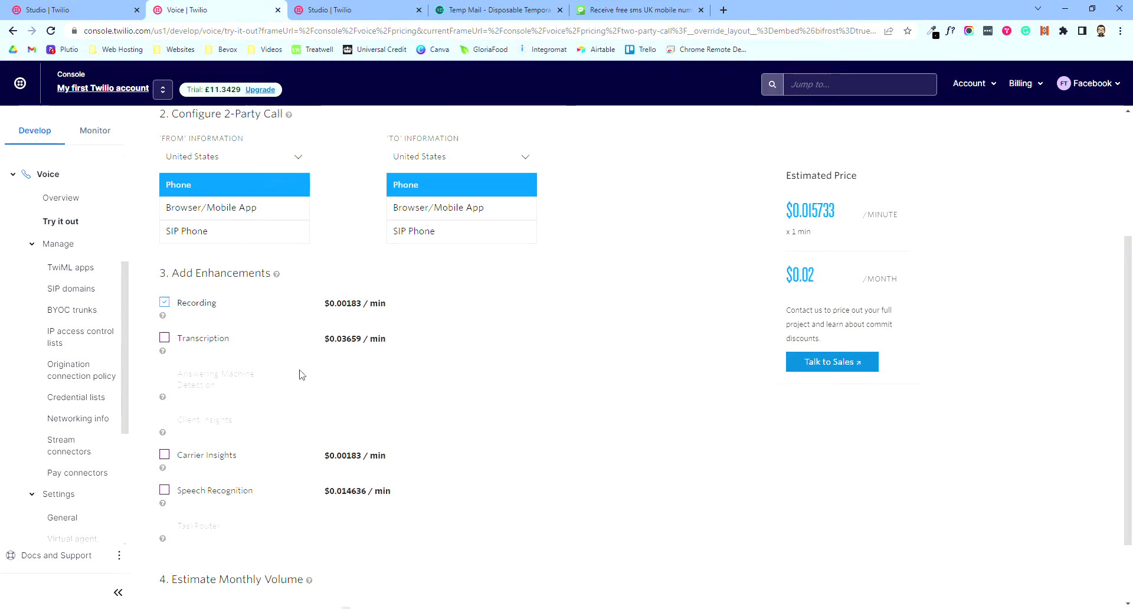
{"action": "scroll", "coordinate": [460, 354], "scroll_direction": "down", "scroll_amount": 1}
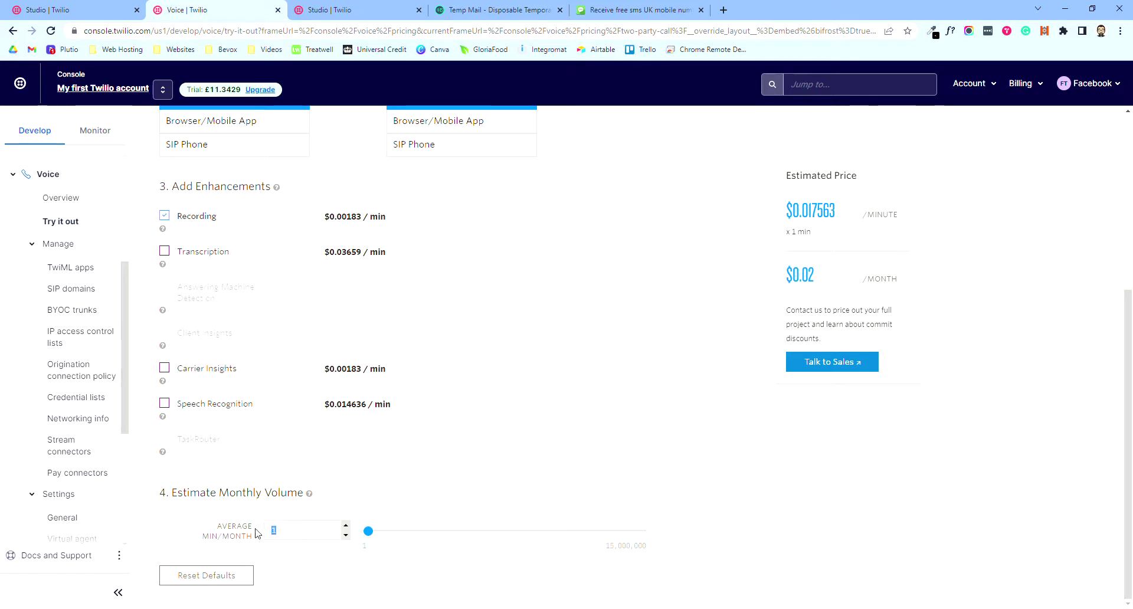
{"action": "type", "text": "100"}
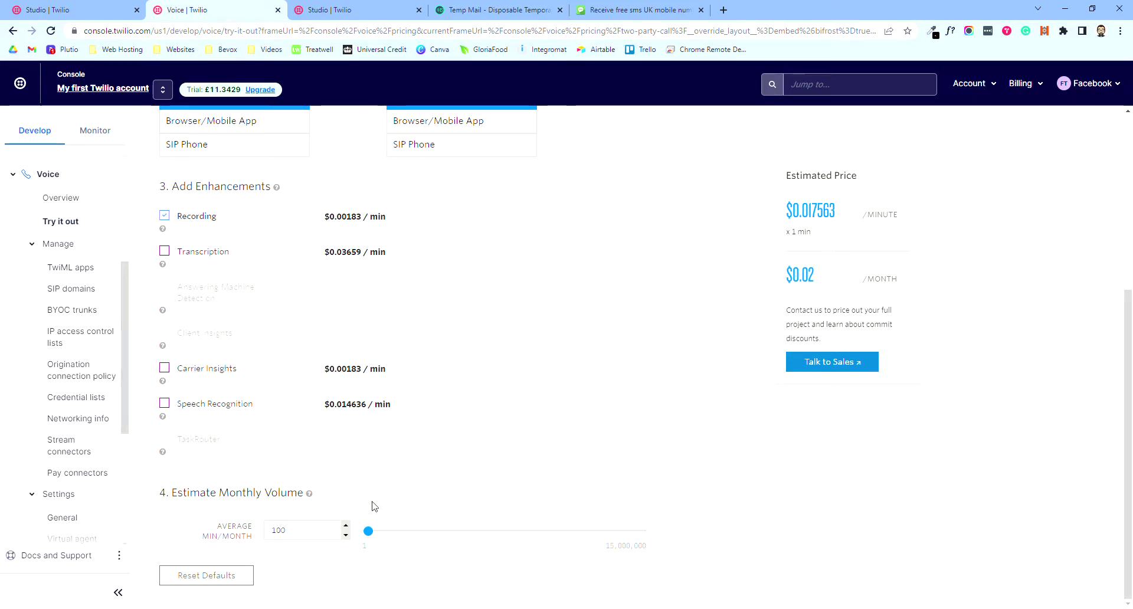
{"action": "left_click", "coordinate": [484, 503]}
{"action": "left_click_drag", "start_coordinate": [828, 278], "coordinate": [778, 277]}
{"action": "left_click", "coordinate": [942, 287]}
{"action": "scroll", "coordinate": [605, 359], "scroll_direction": "up", "scroll_amount": 5}
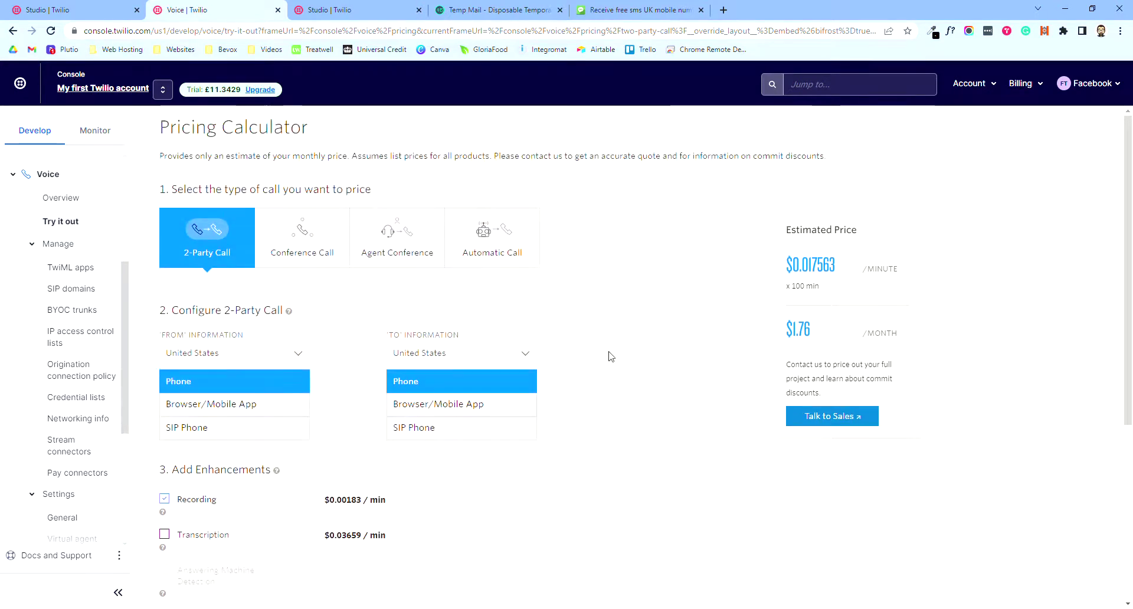
{"action": "scroll", "coordinate": [611, 357], "scroll_direction": "down", "scroll_amount": 3}
{"action": "left_click_drag", "start_coordinate": [826, 279], "coordinate": [784, 278]}
{"action": "left_click", "coordinate": [825, 280]}
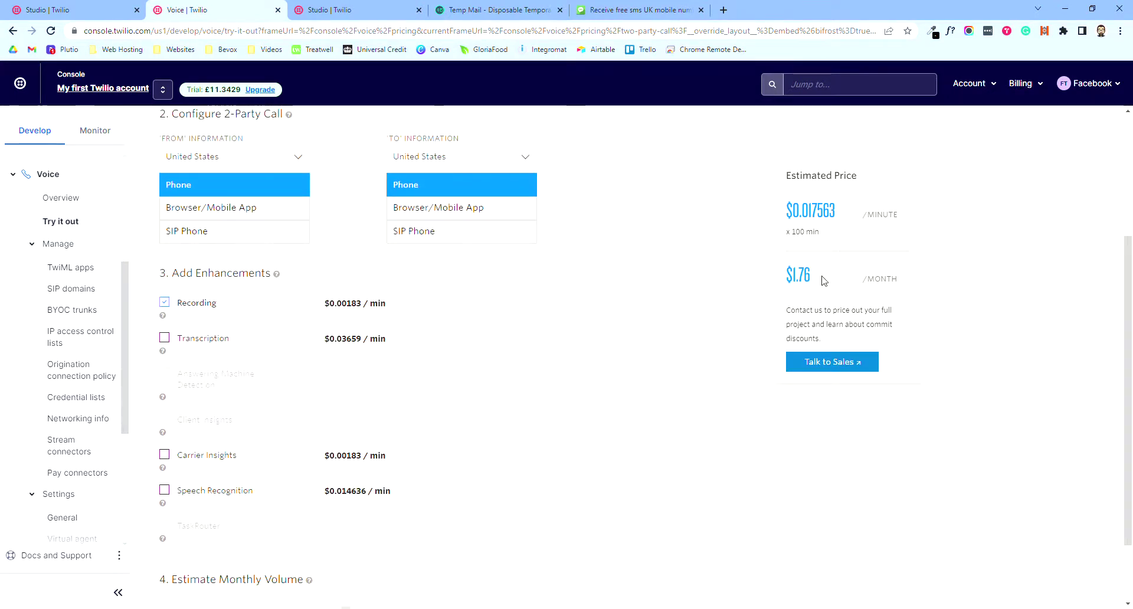
Raise the average monthly volume to 1000 minutes and check the estimated monthly price
{"action": "scroll", "coordinate": [590, 384], "scroll_direction": "down", "scroll_amount": 1}
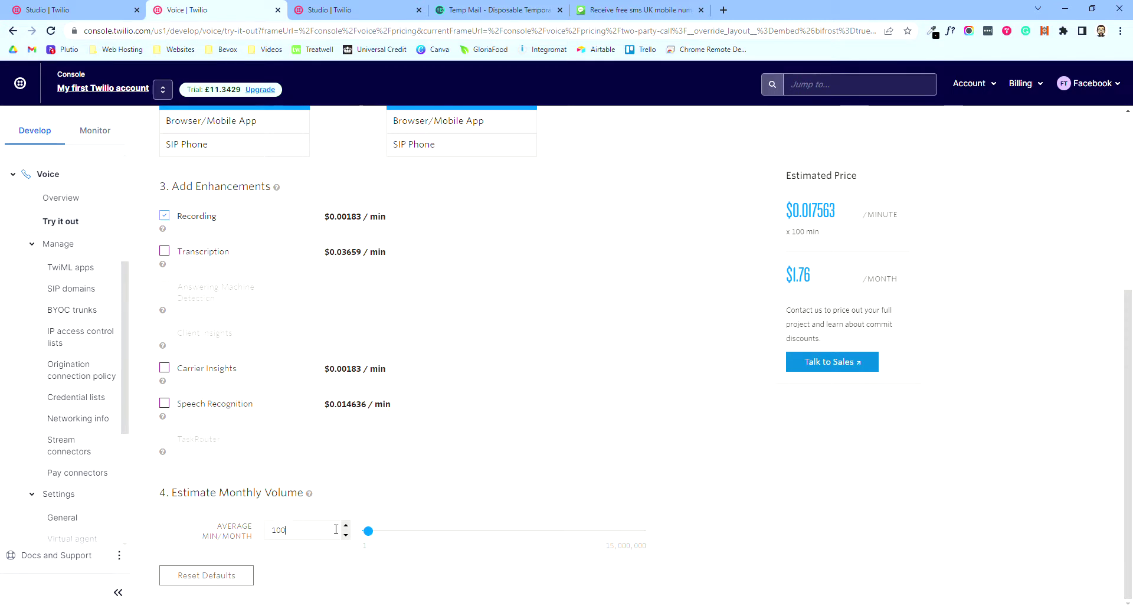
{"action": "type", "text": "0"}
{"action": "left_click", "coordinate": [519, 456]}
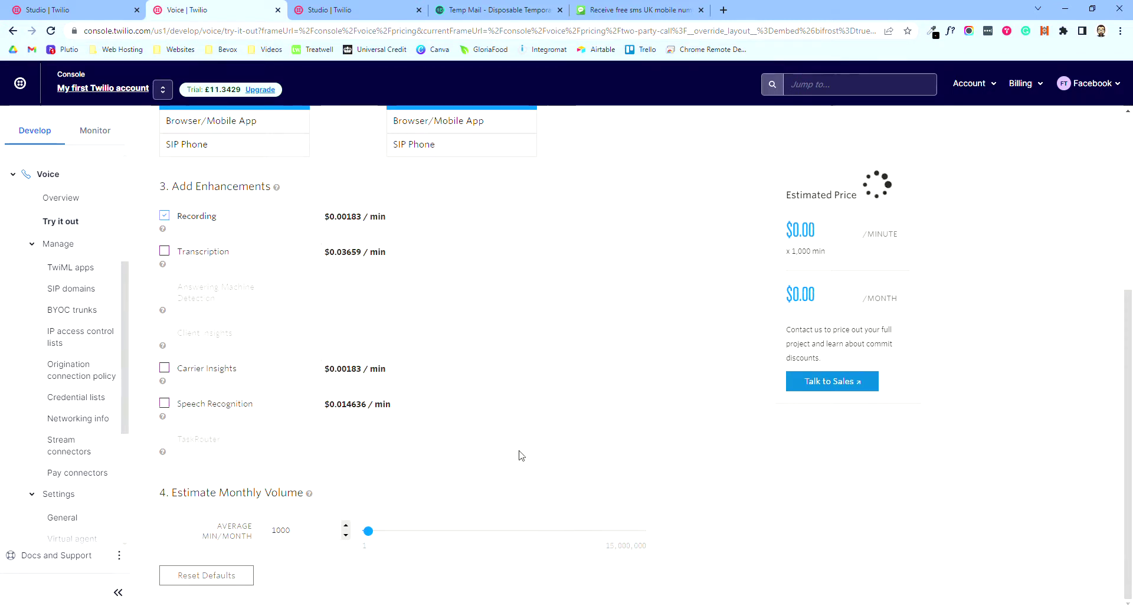
{"action": "left_click_drag", "start_coordinate": [822, 277], "coordinate": [799, 276]}
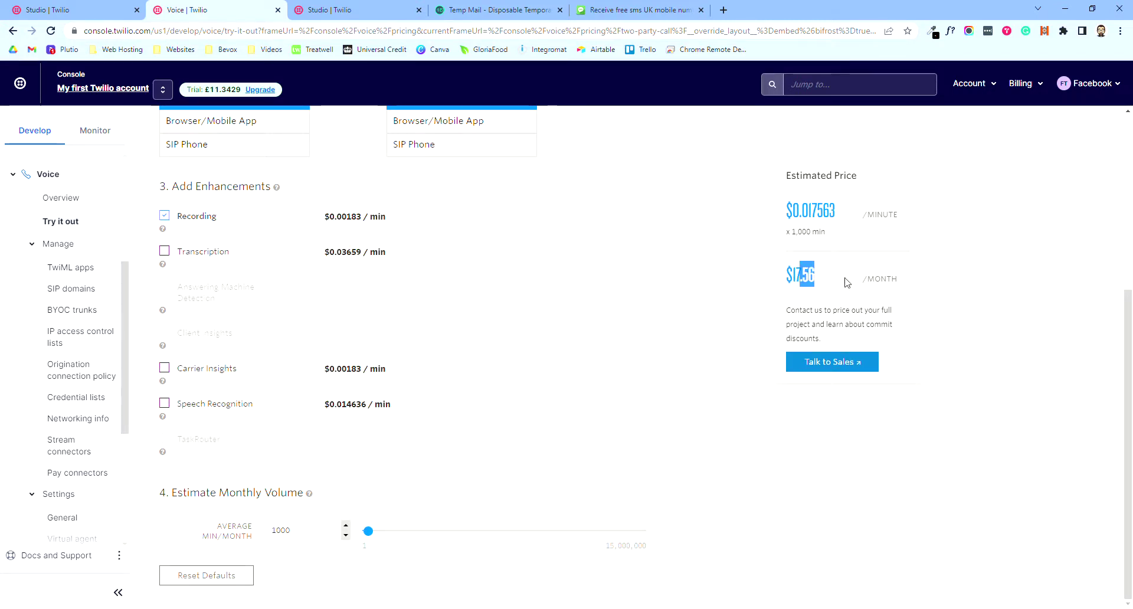
{"action": "left_click", "coordinate": [849, 284]}
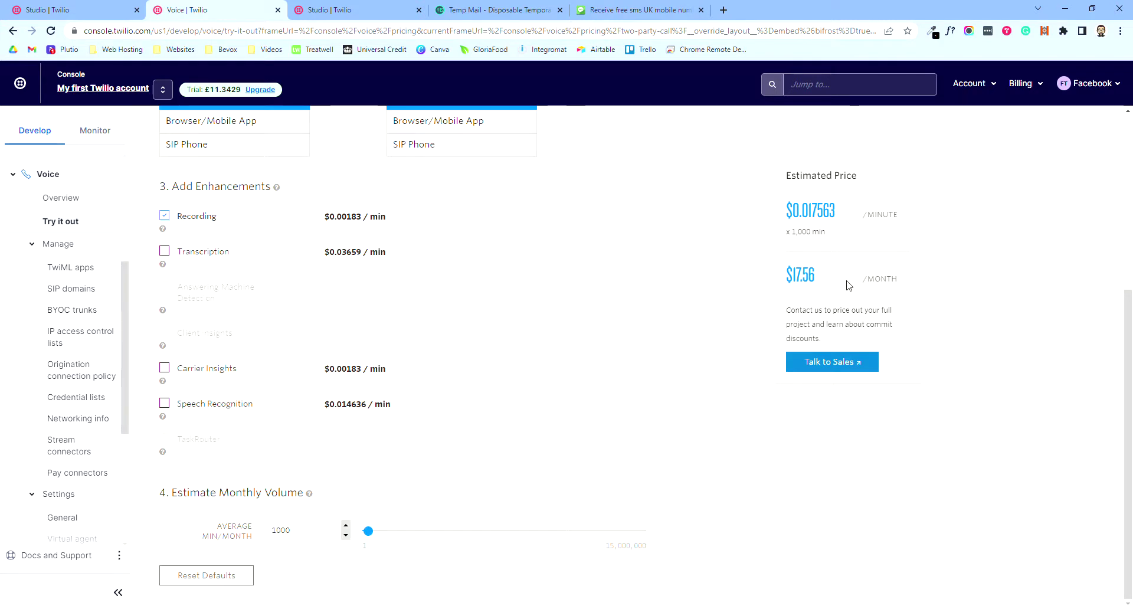